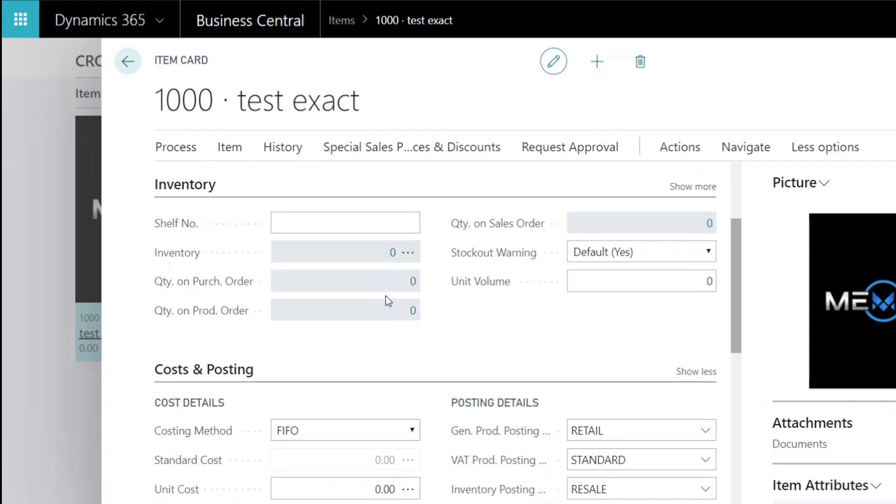
Examine the costing method, cost details and posting details of item 1000, test exact
click(411, 284)
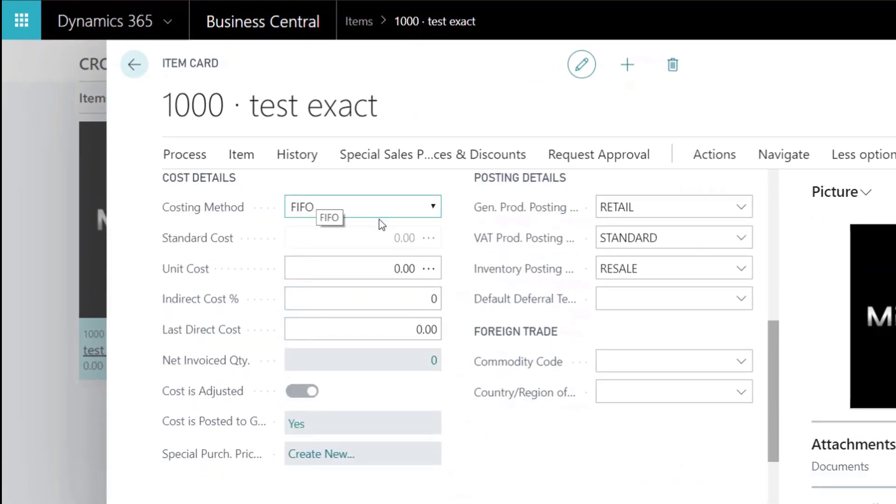
scroll(370, 394, up, 10)
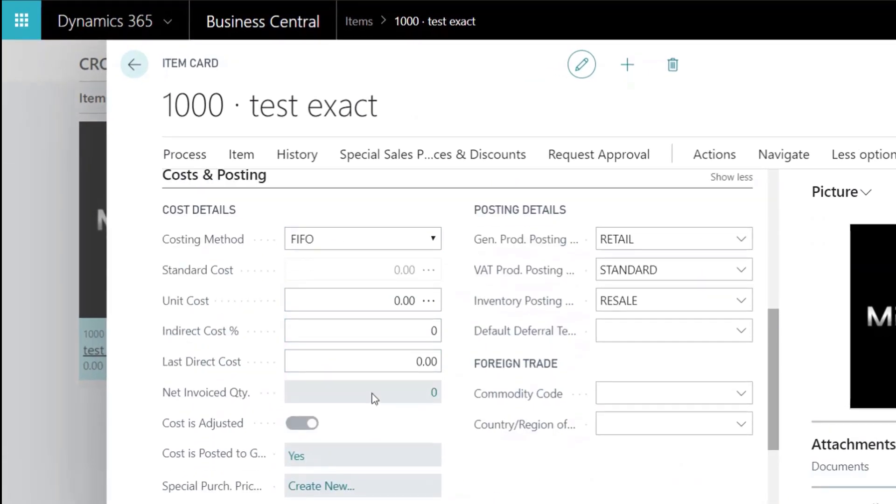
click(133, 66)
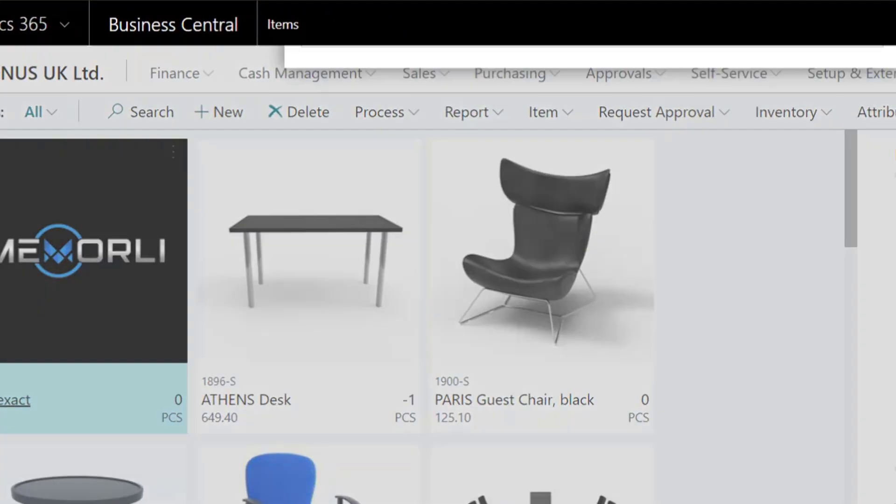
Search for the inventory setup and open the Inventory Setup page
key(alt+q)
text(inventory)
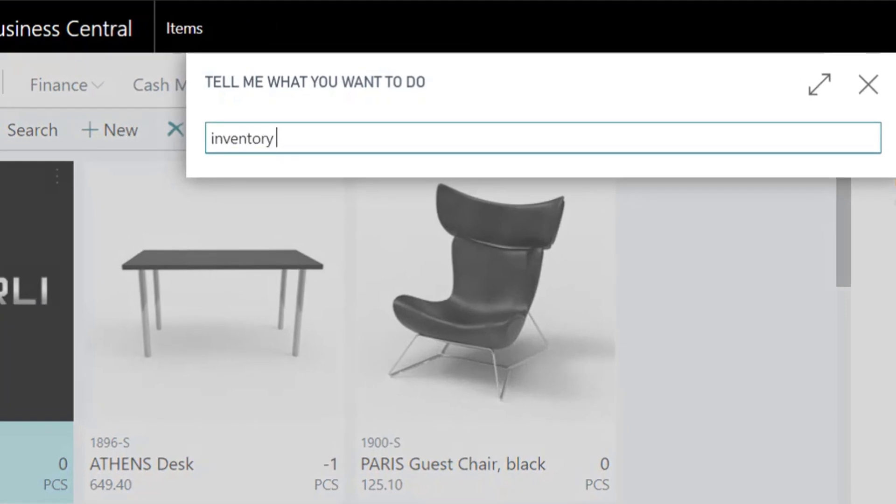
text( set)
click(359, 422)
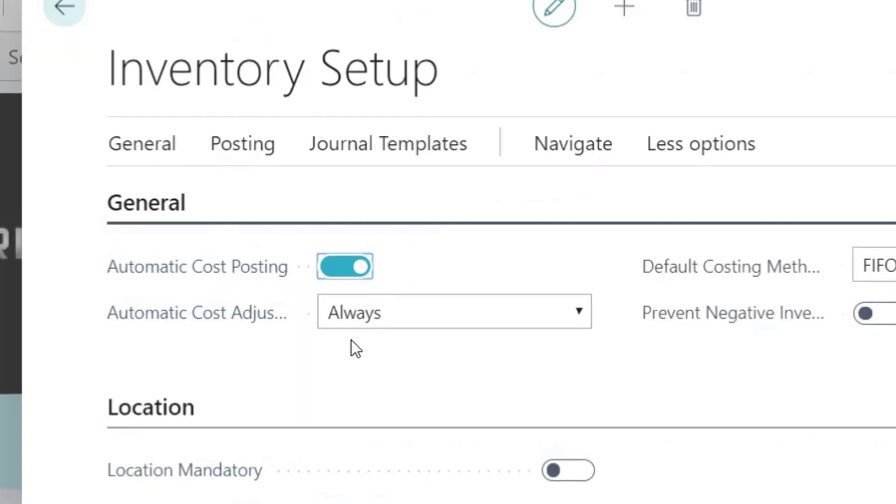
Turn off automatic cost posting, set automatic cost adjustment to Never, and make location mandatory in the inventory setup
click(345, 266)
click(407, 318)
click(360, 344)
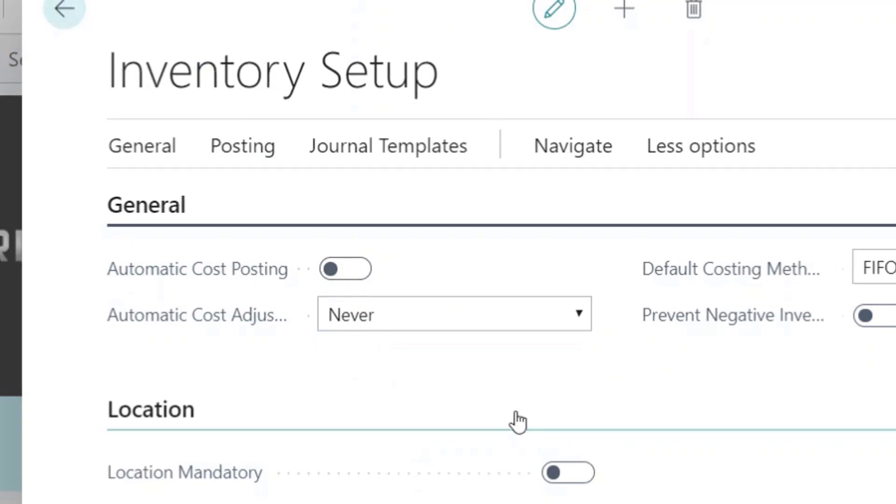
click(568, 472)
click(64, 9)
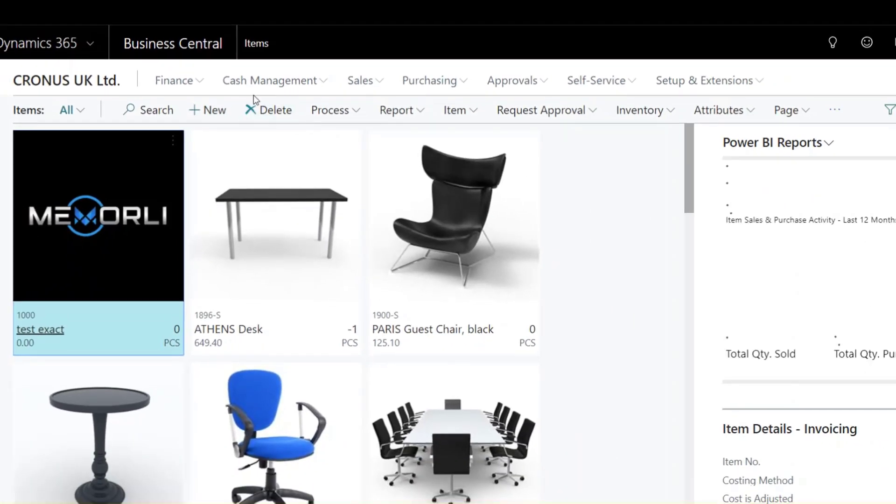
Create a new purchase order for the vendor test vendor exact
click(430, 80)
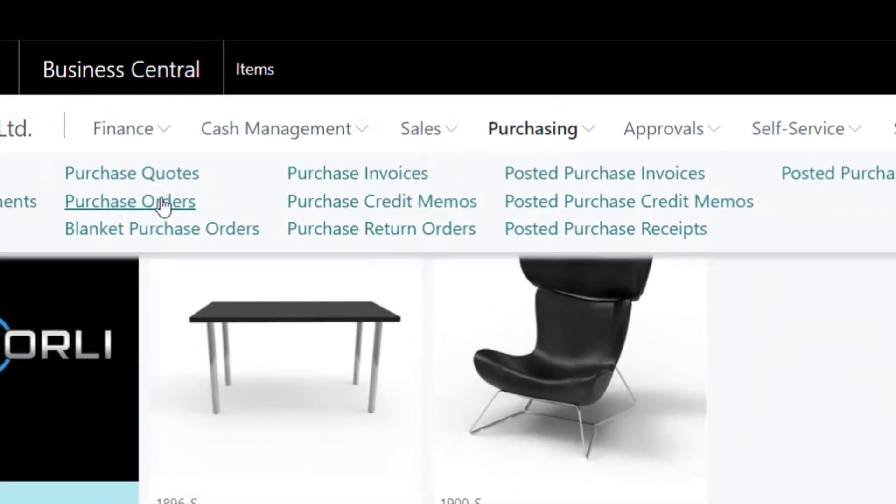
click(163, 202)
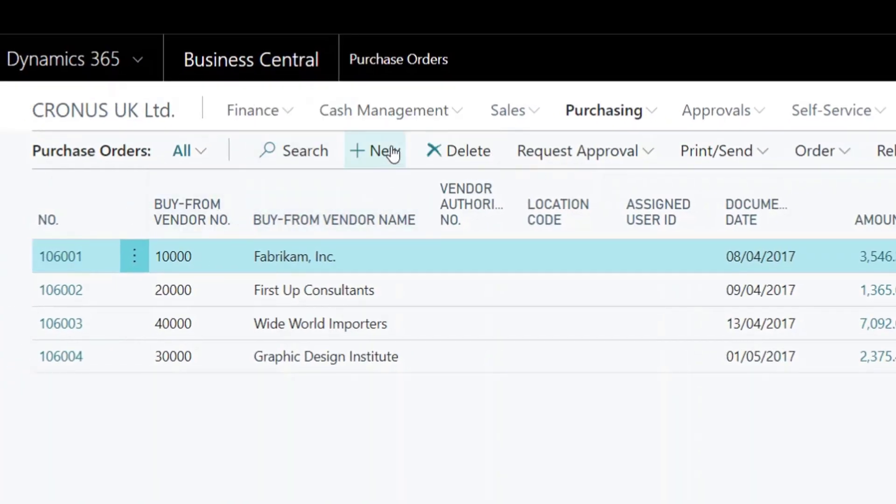
click(389, 144)
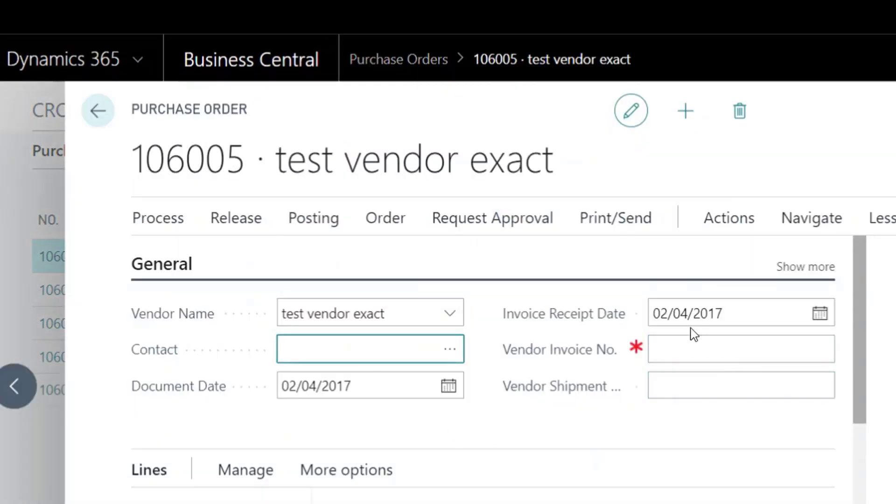
Set the order's invoice receipt date to 23/01/2020 and its vendor invoice number to test-exact1
click(650, 313)
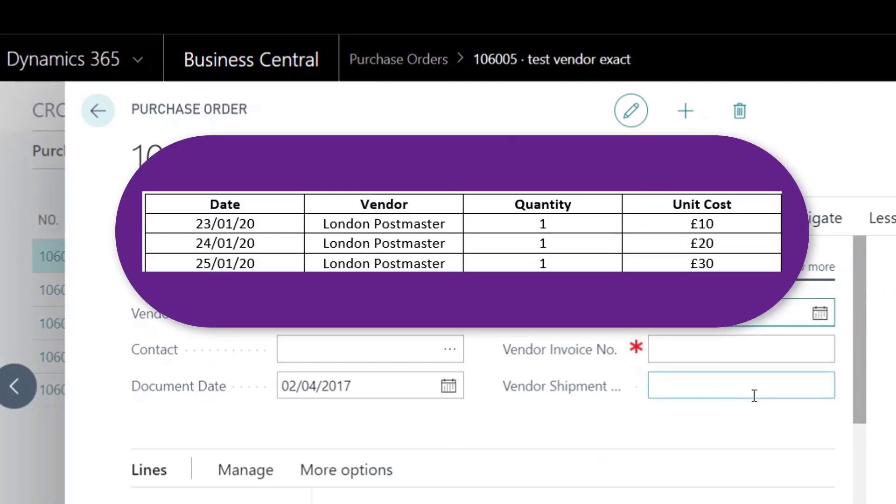
click(783, 338)
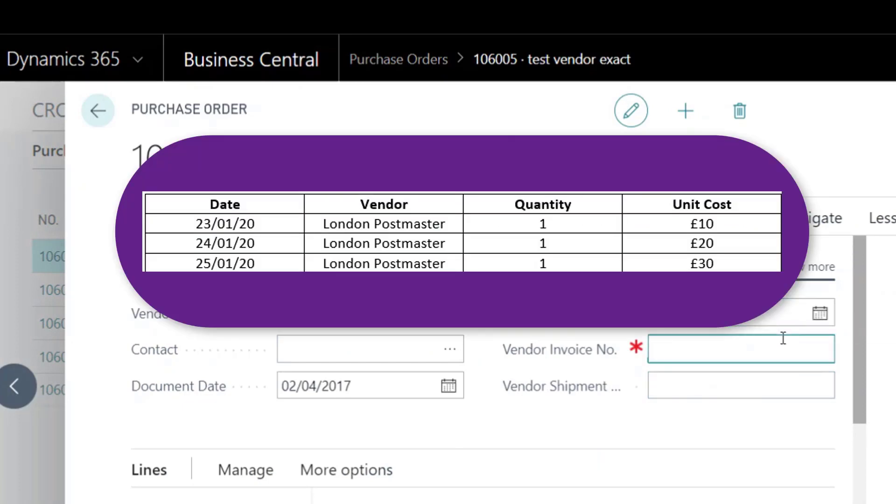
text(test-exact1)
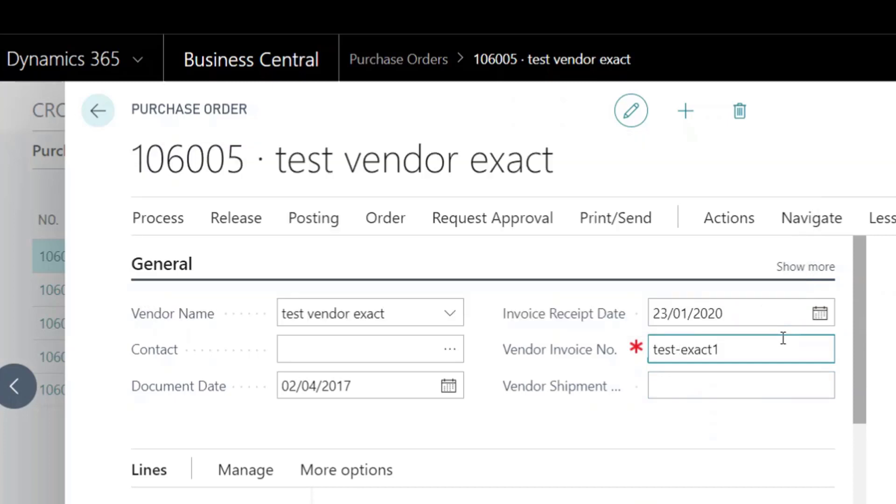
key(Tab)
Set the purchase order's posting date to 23/01/2020 and its due date to 23/02/2020
click(805, 267)
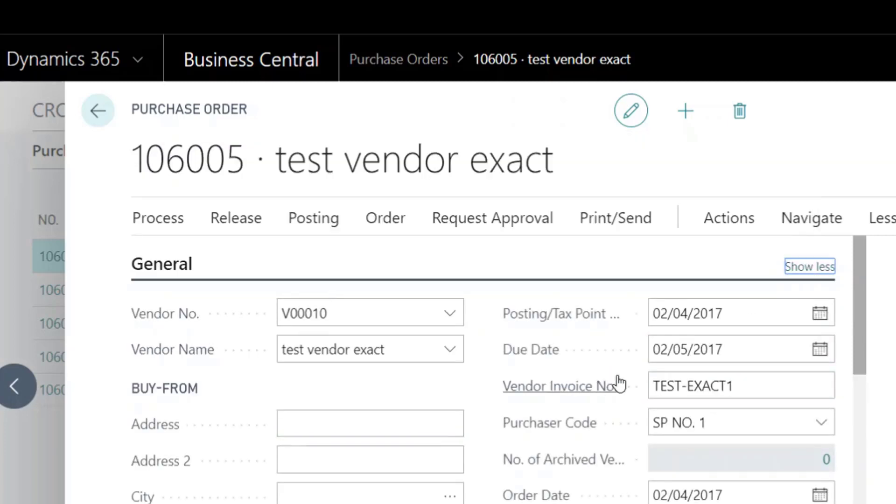
drag(668, 313, 651, 312)
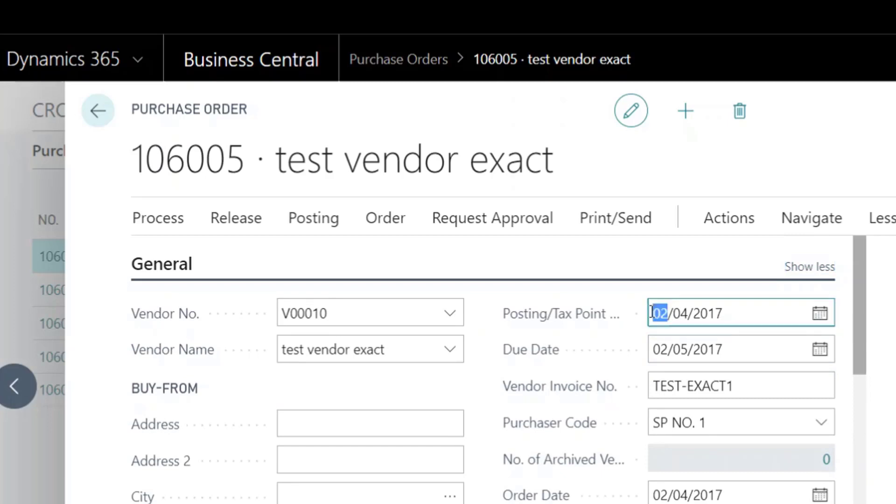
text(23)
key(shift+End)
text(/01/2017)
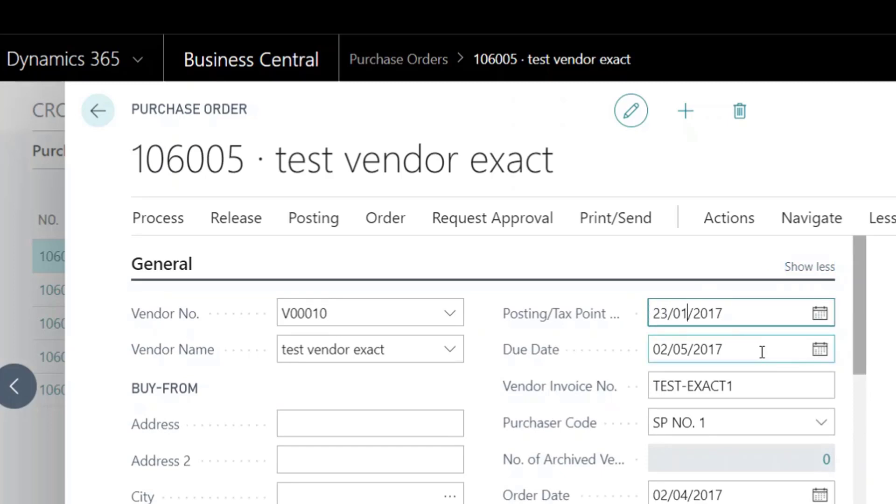
key(BackSpace)
text(20)
key(Tab)
text(23/02/2020)
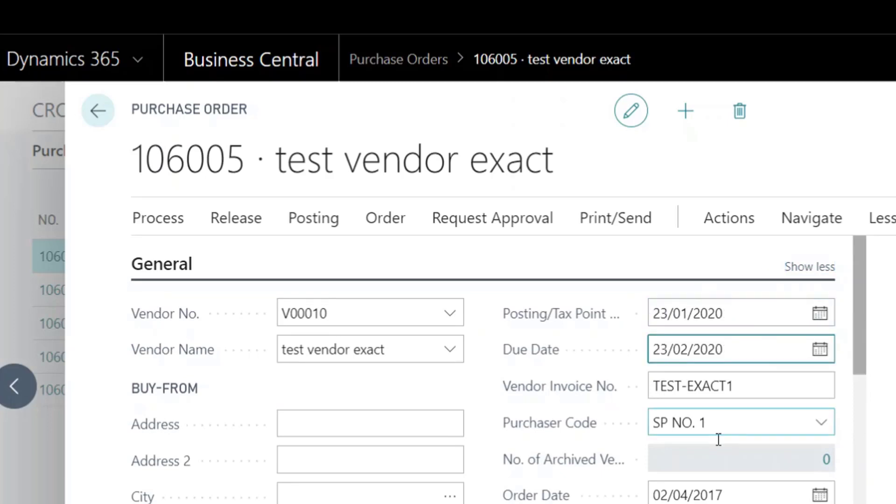
Set the purchase order's order date to 23/01/2020 and collapse the extra general fields
scroll(716, 436, down, 4)
click(670, 299)
drag(670, 299, 638, 303)
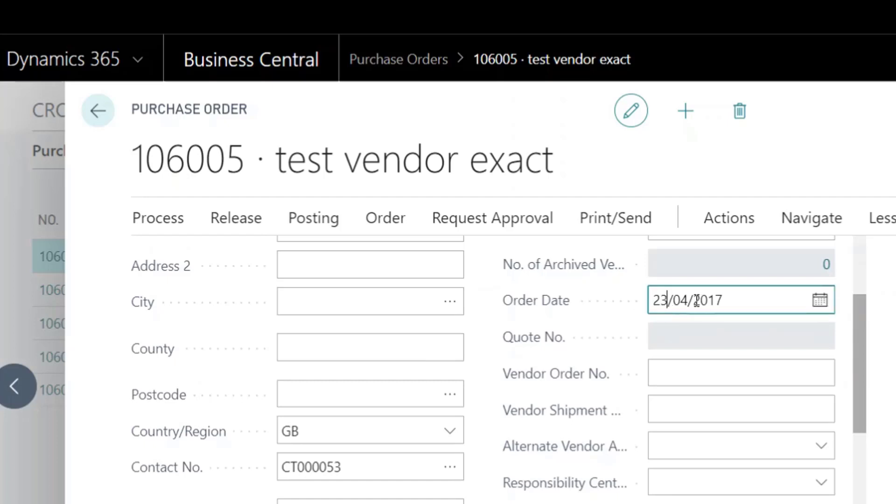
key(shift+End)
text(/20)
click(680, 373)
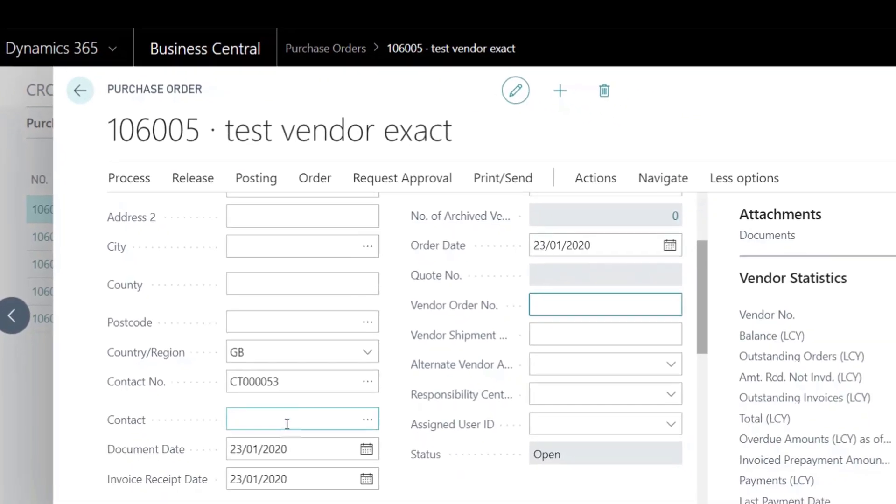
click(607, 200)
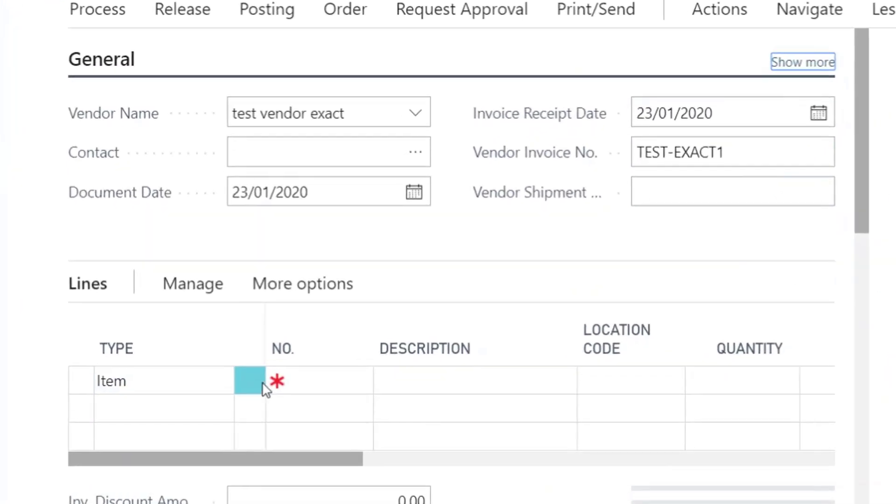
Add item 1000, test exact, to the first order line with location code MAIN
click(353, 374)
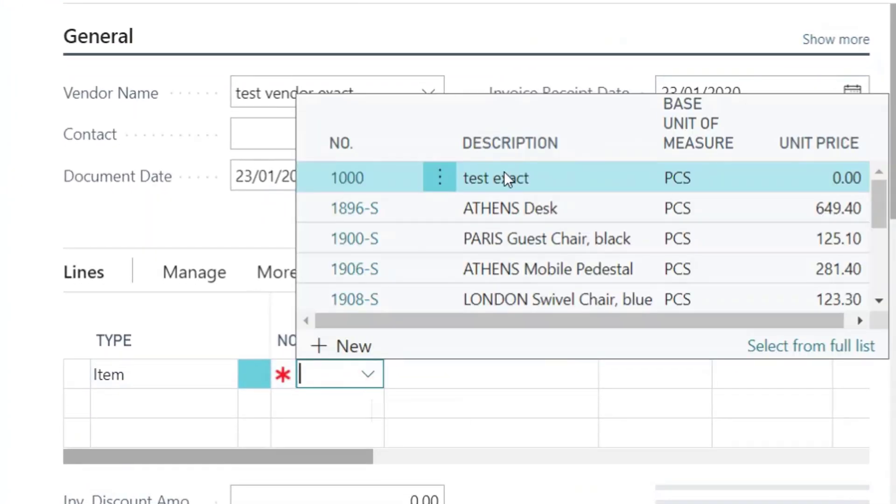
click(497, 183)
key(Return)
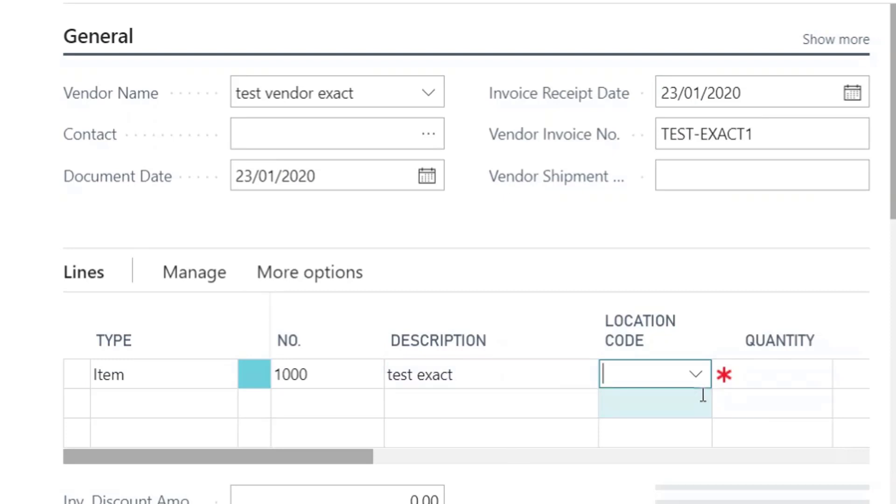
text(b)
key(Return)
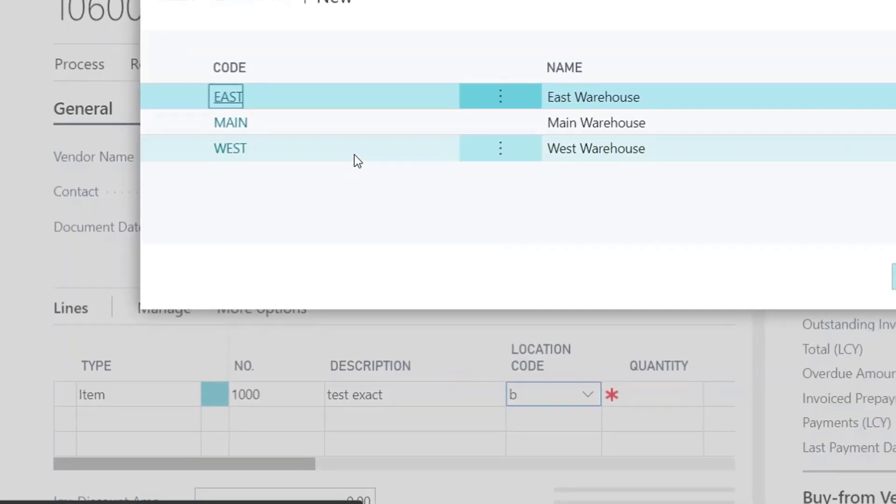
click(231, 123)
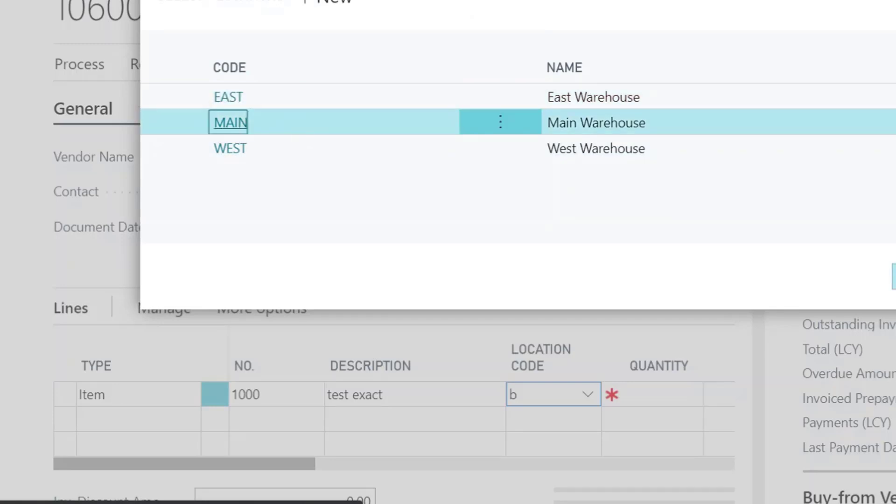
Set the item line's quantity to 1 and its direct unit cost excluding VAT to 10
key(Tab)
text(1)
key(Tab)
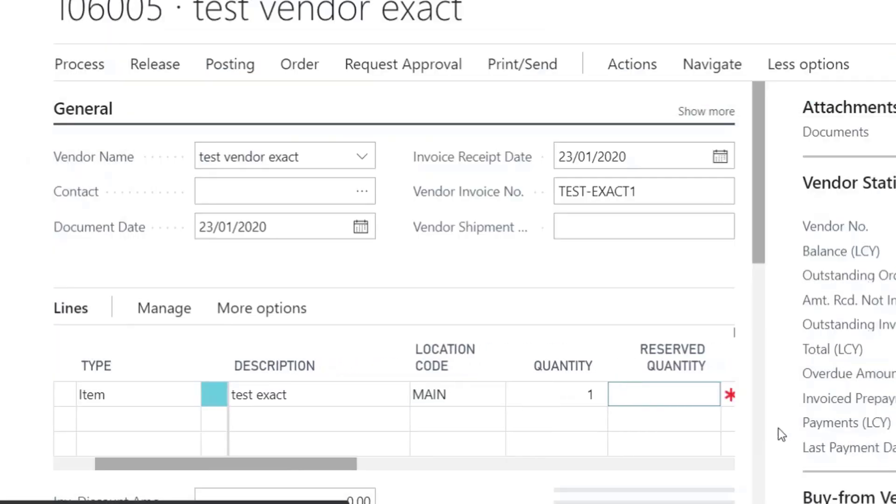
text(10)
key(Tab)
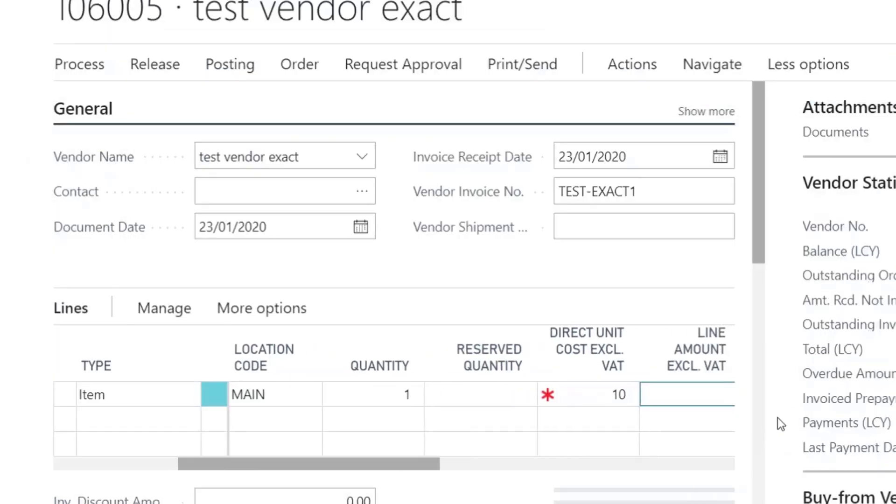
scroll(368, 470, left, 5)
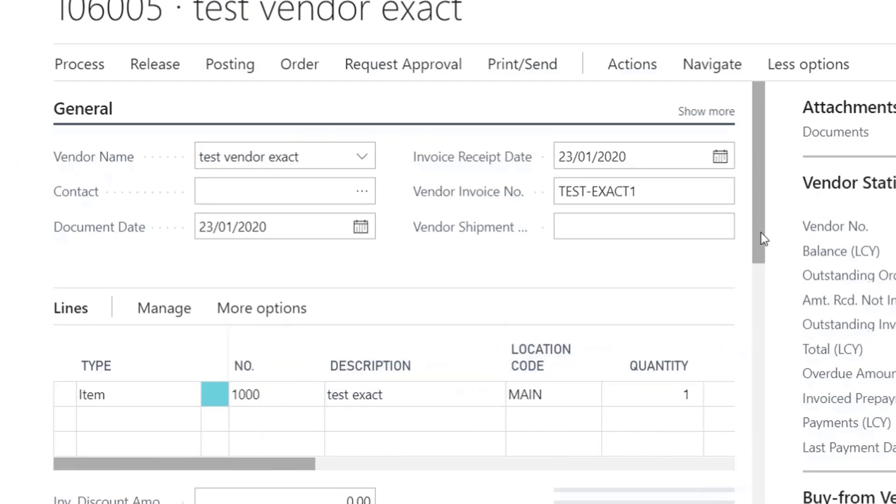
scroll(762, 238, down, 3)
click(632, 317)
drag(766, 286, 753, 220)
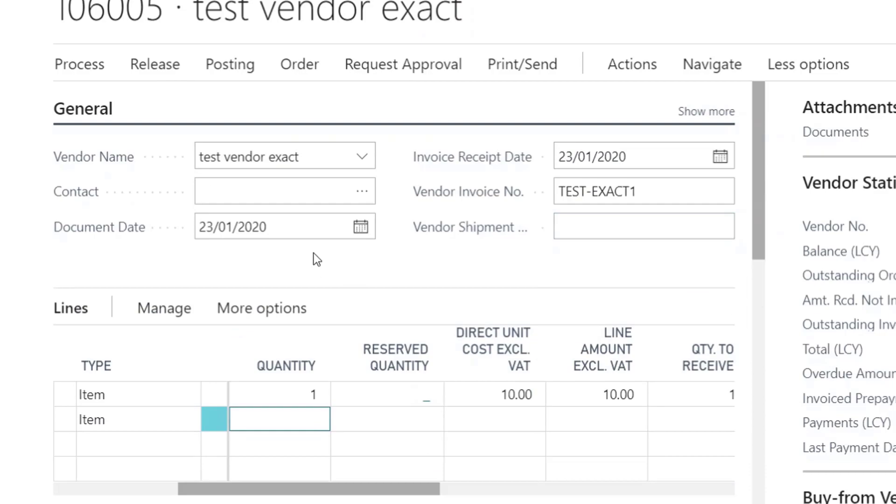
Post the purchase order as Receive and Invoice without opening the posted invoice
click(86, 65)
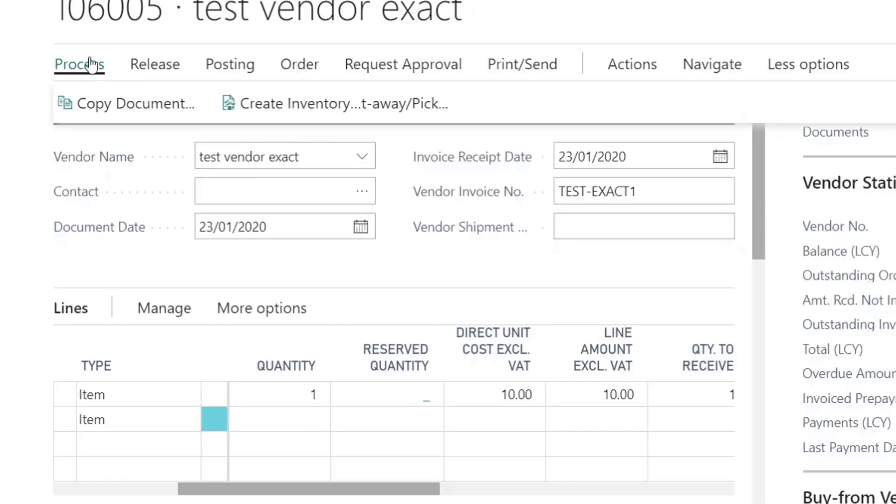
click(231, 65)
click(95, 103)
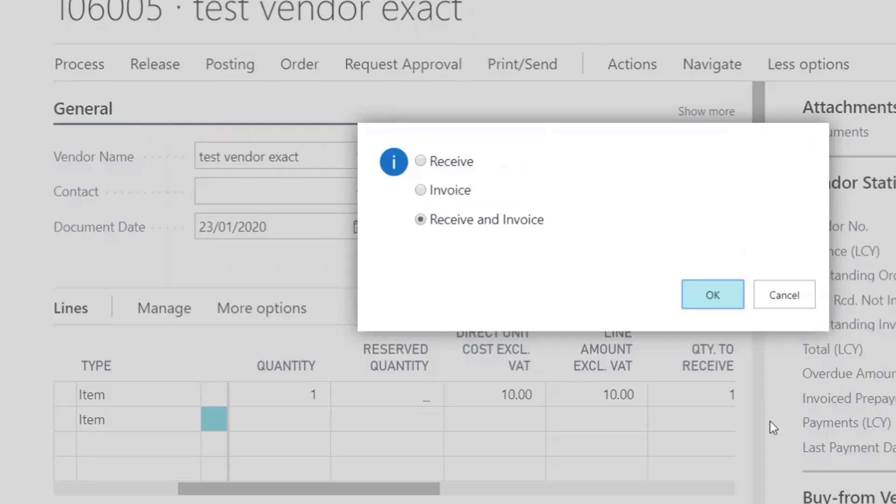
click(721, 305)
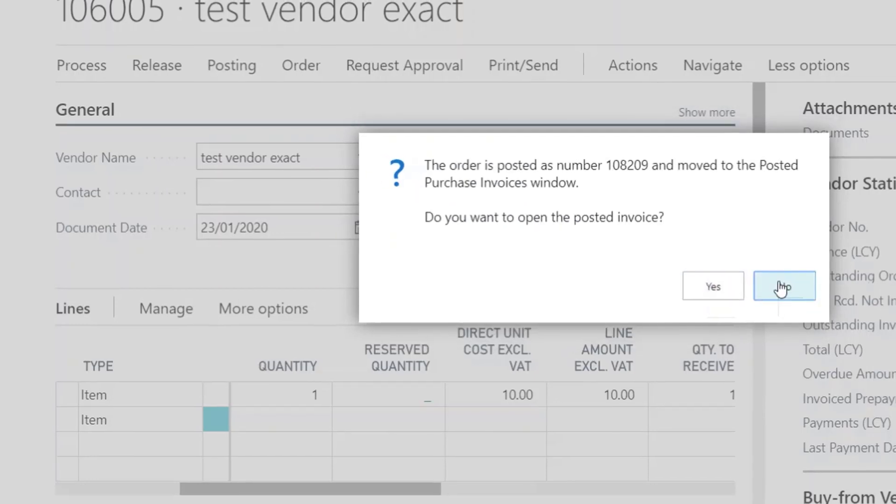
click(783, 287)
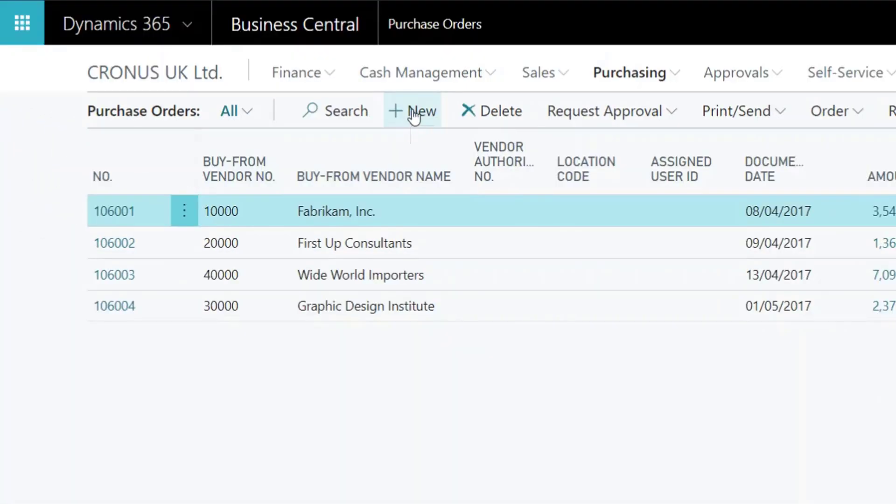
Create another purchase order for the vendor test vendor exact and show all its general fields
click(413, 112)
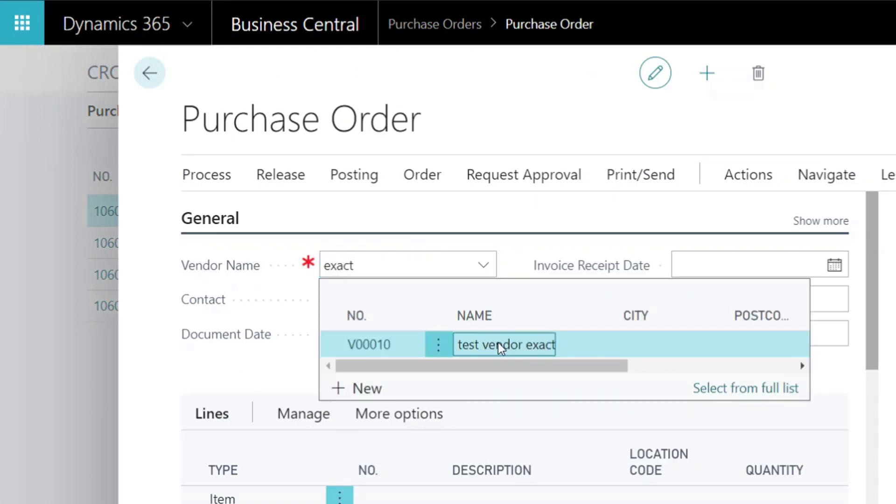
click(499, 344)
click(824, 221)
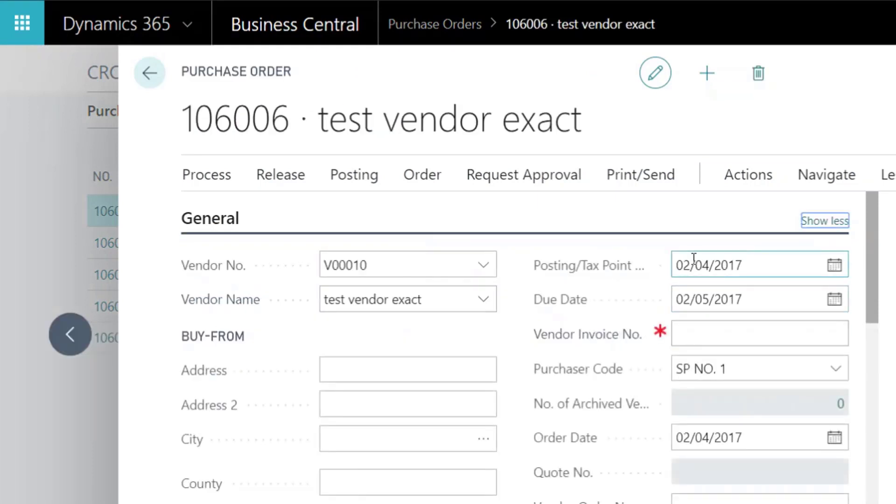
Set the purchase order's posting date to 24/01/2020 and its vendor invoice number to TEST=EXACT2
double_click(676, 265)
text(24)
key(Right)
key(Right)
key(Right)
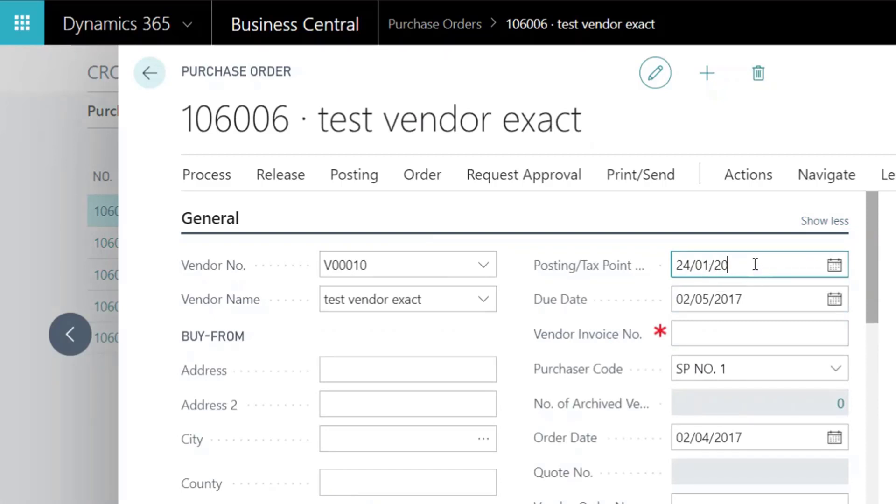
key(Tab)
click(706, 341)
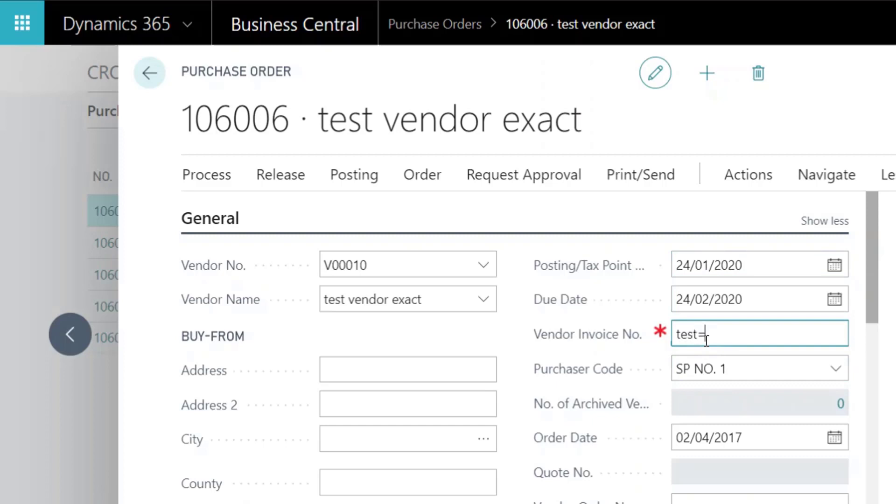
text(test=exact2)
click(726, 367)
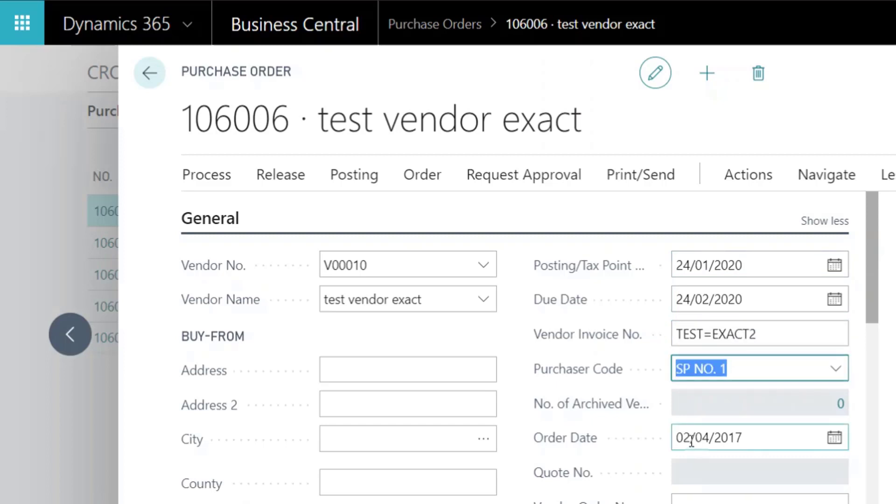
Set the order date and the invoice receipt date to 24/01/2020, and collapse the additional general fields
double_click(675, 438)
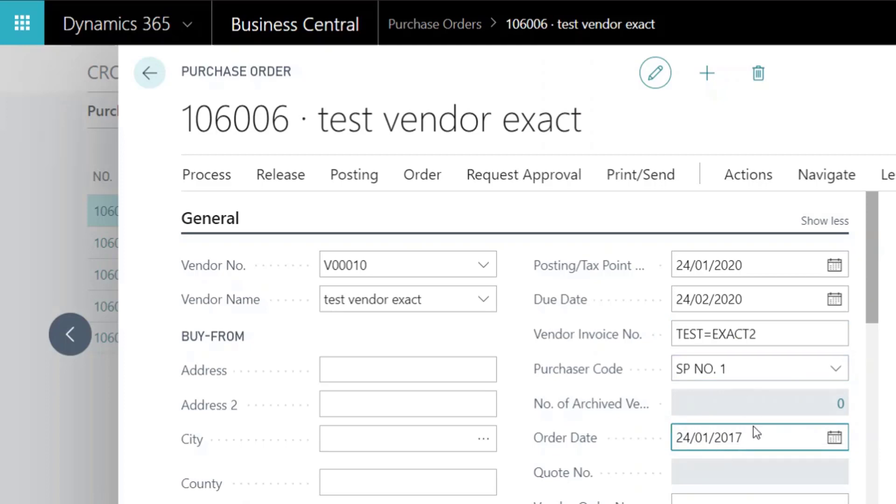
key(Tab)
scroll(442, 467, down, 5)
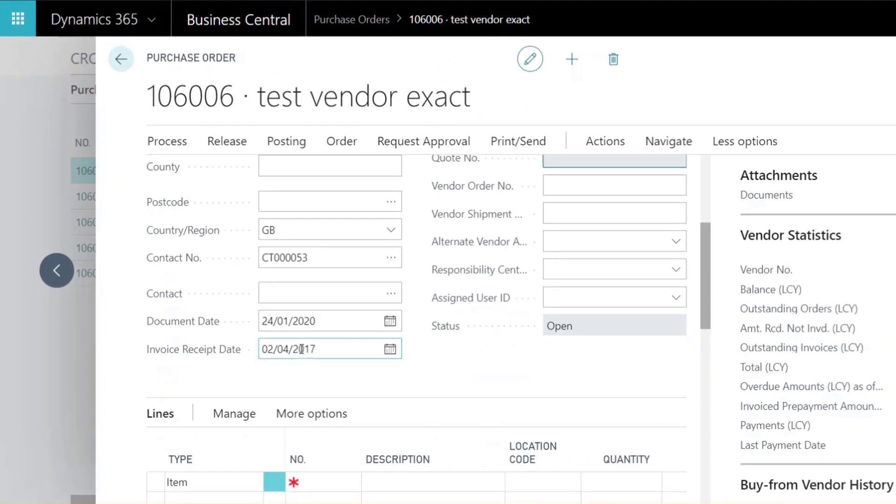
double_click(262, 349)
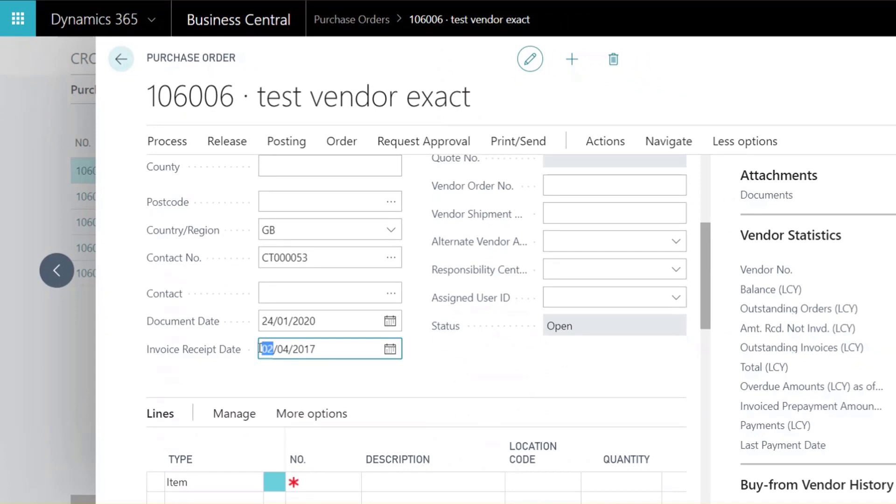
double_click(288, 349)
text(01)
key(Tab)
click(674, 180)
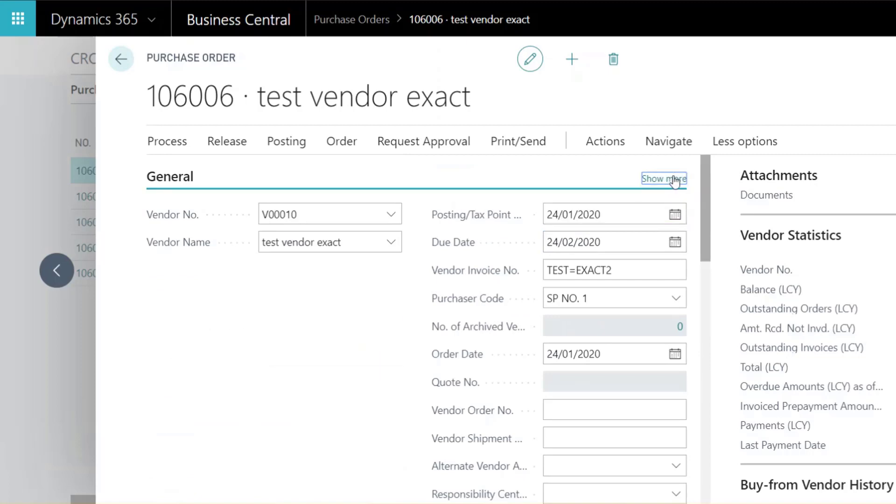
Add item 1000, test exact, to the first order line with location code MAIN
click(335, 406)
text(exa)
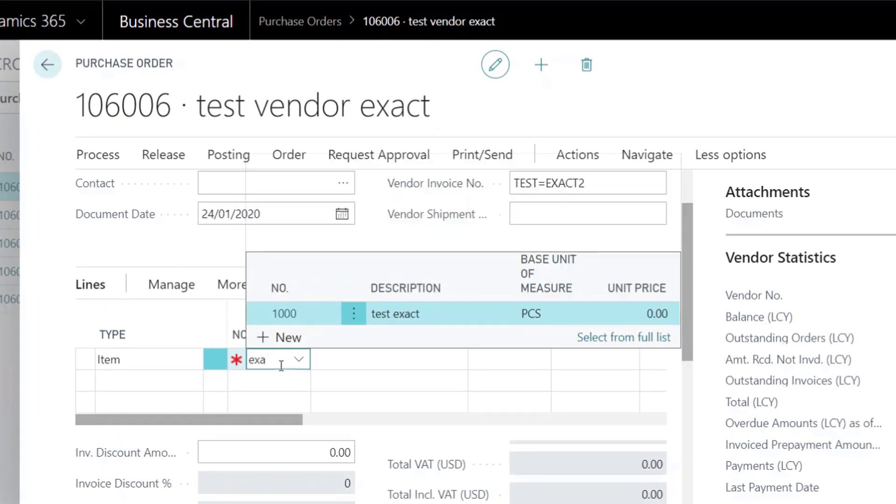
click(402, 317)
key(Tab)
key(Tab)
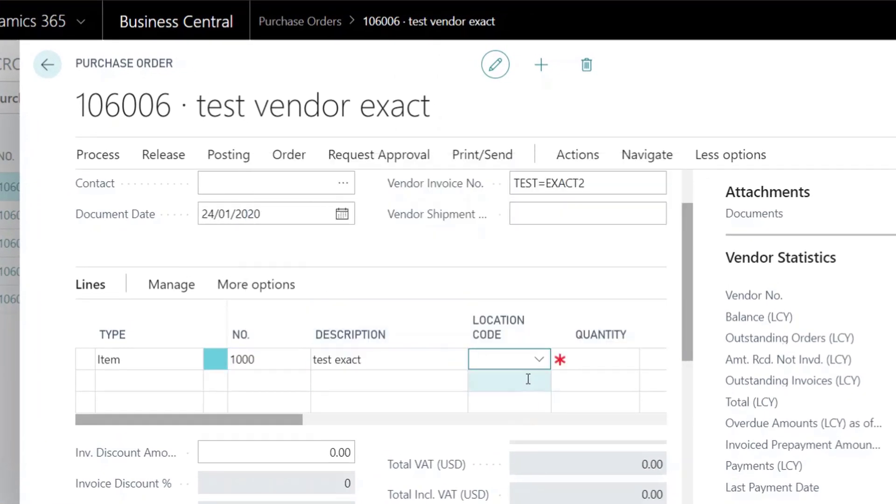
text(m)
click(534, 421)
Set the item line's quantity to 1 and its direct unit cost excluding VAT to 20
text(1)
key(Tab)
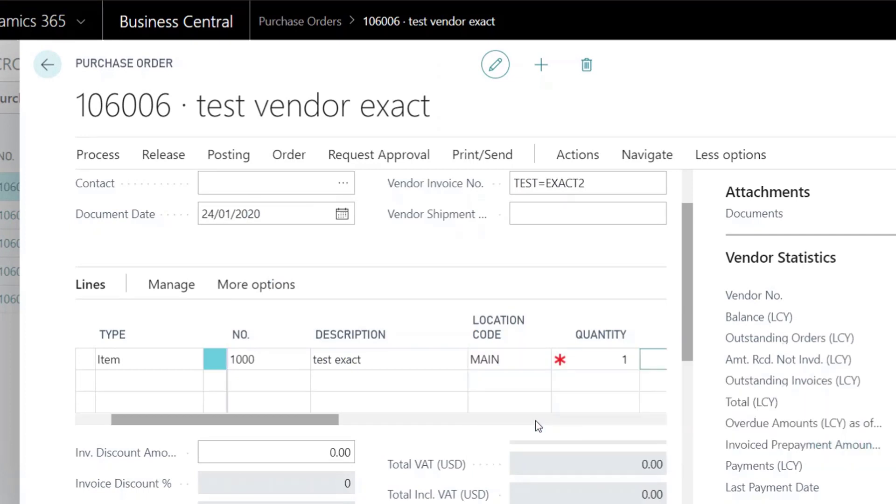
key(Tab)
text(20)
key(Tab)
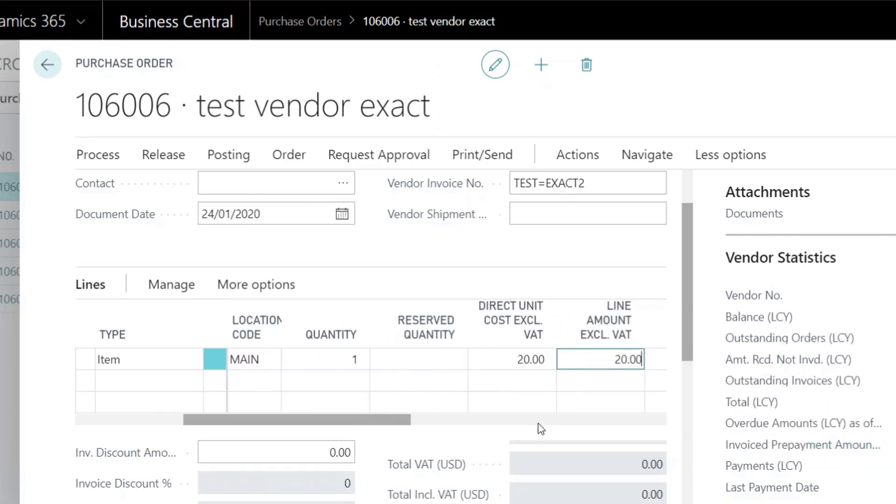
key(Tab)
key(Down)
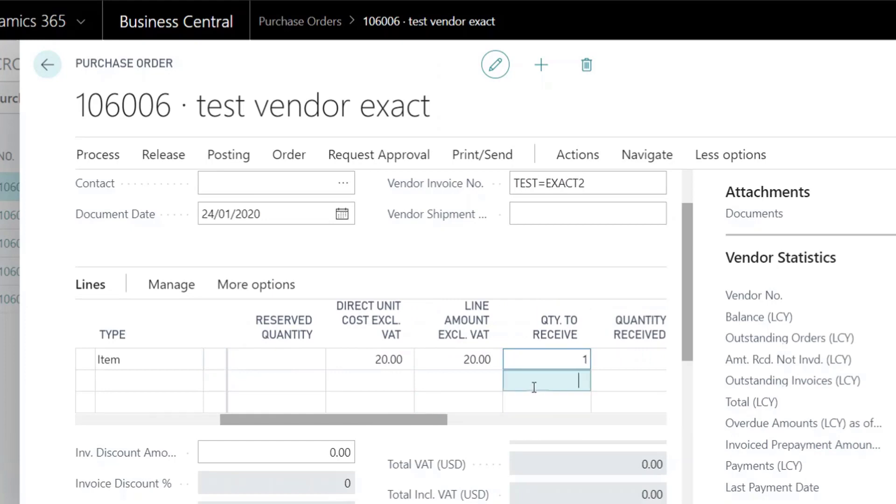
Post the purchase order as Receive and Invoice without opening the posted invoice
scroll(560, 443, down, 3)
scroll(585, 486, up, 5)
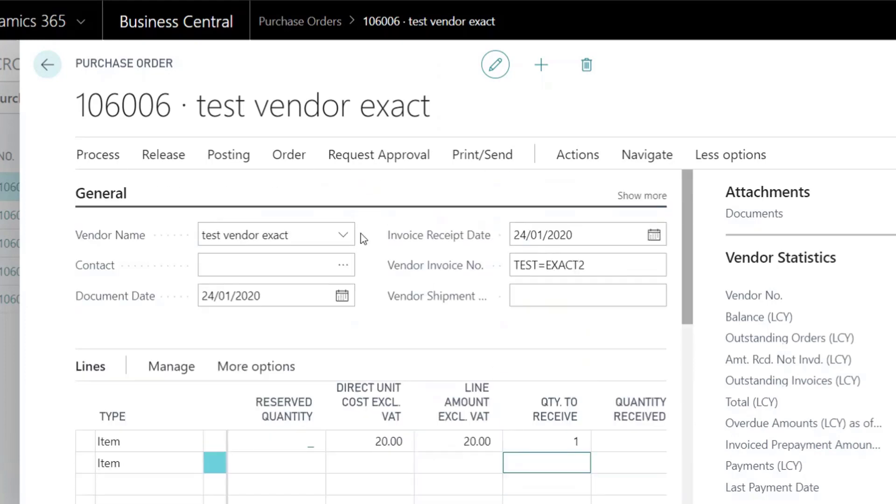
click(228, 154)
click(128, 192)
click(631, 377)
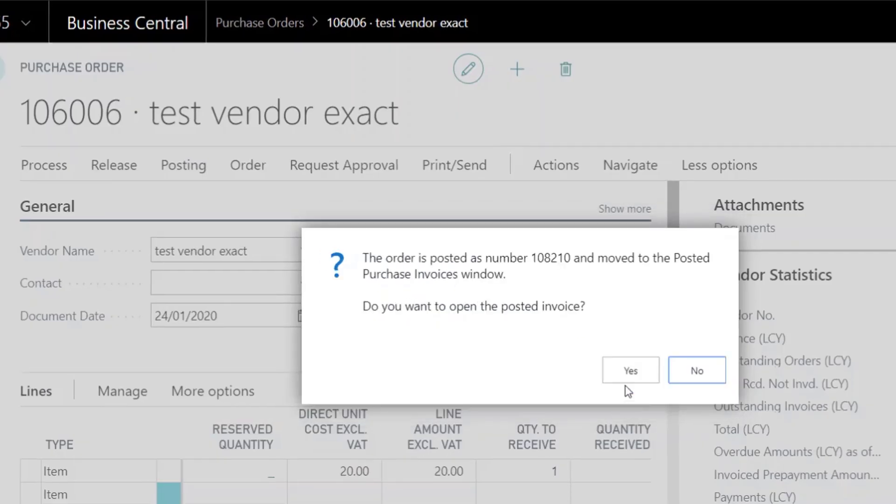
click(702, 376)
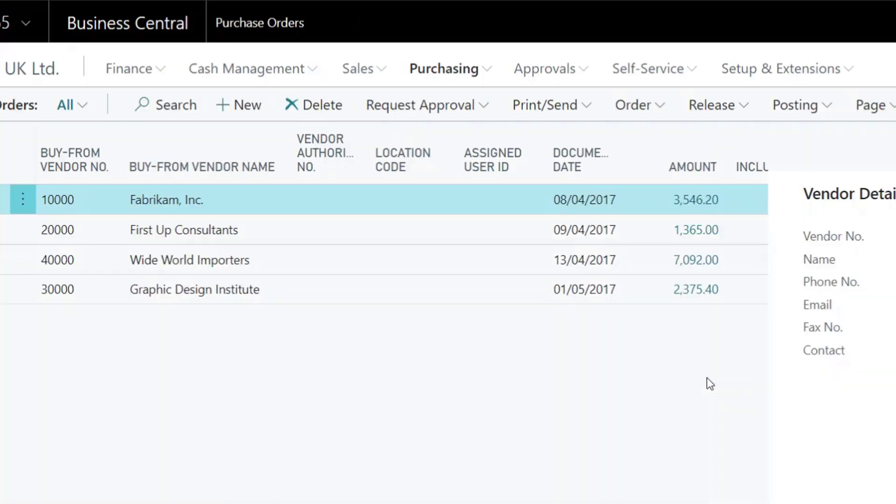
Create another purchase order for the vendor test vendor exact and show all its general fields
click(240, 106)
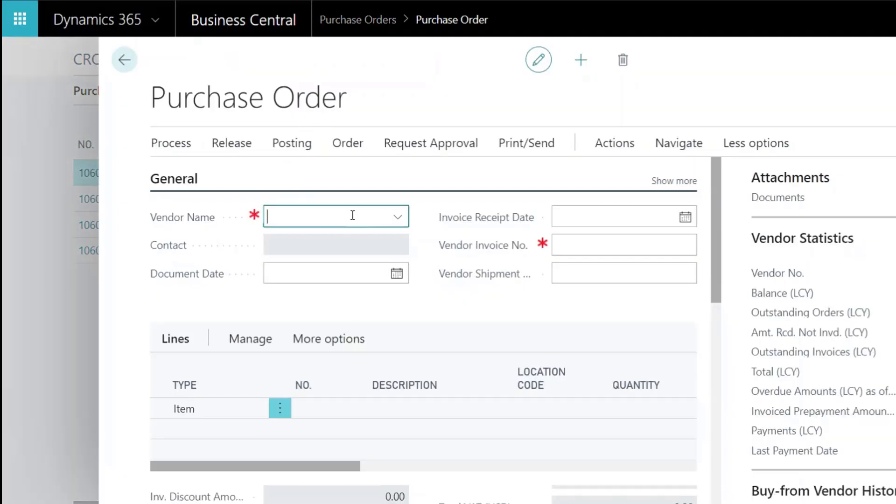
click(310, 278)
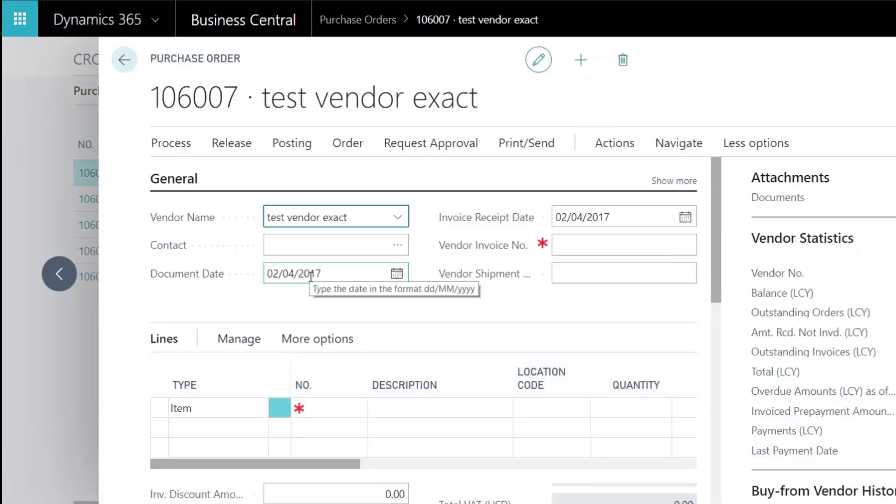
click(674, 181)
Set the new purchase order's posting date to 25/01/2020
double_click(560, 217)
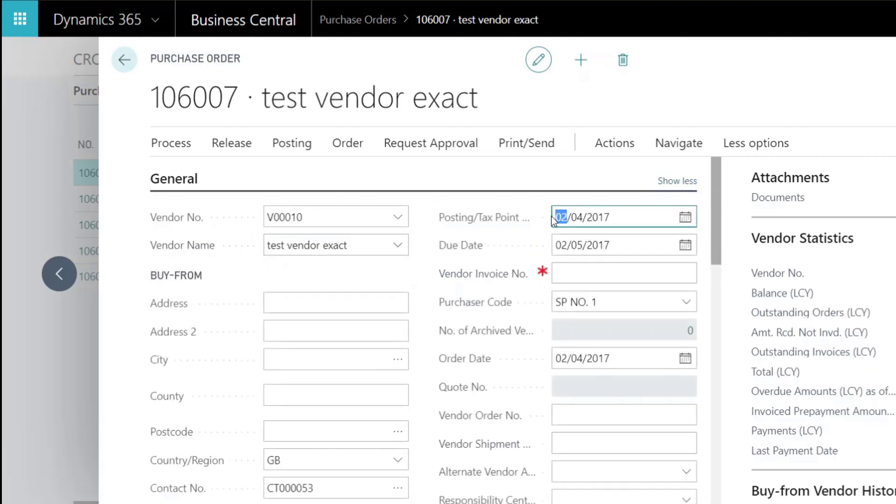
text(20)
click(587, 213)
key(BackSpace)
text(1)
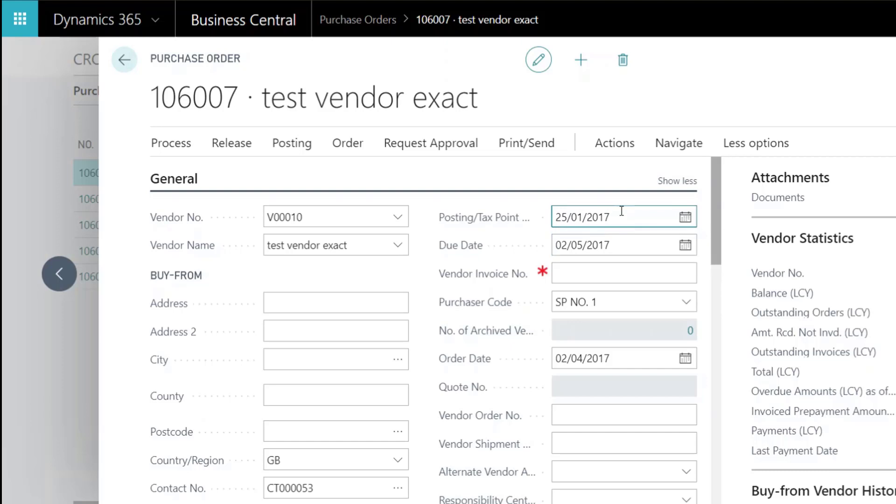
key(Tab)
Set the order date and the invoice receipt date to 25/01/2020
double_click(560, 358)
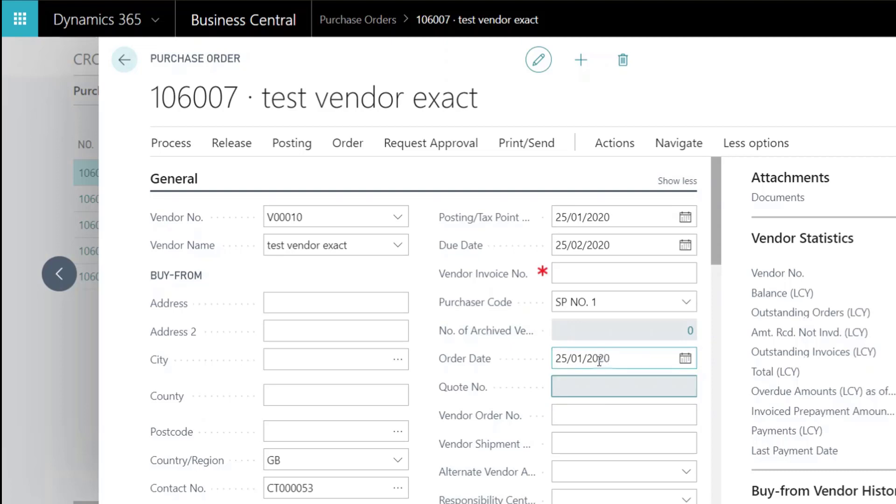
scroll(420, 327, down, 3)
double_click(270, 425)
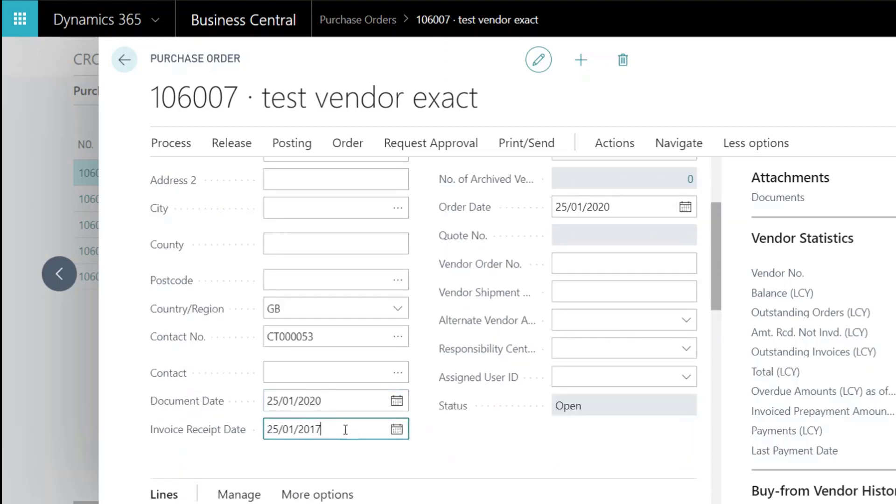
text(20)
key(Tab)
Enter the vendor invoice number test-exact3 and collapse the additional general fields
click(579, 276)
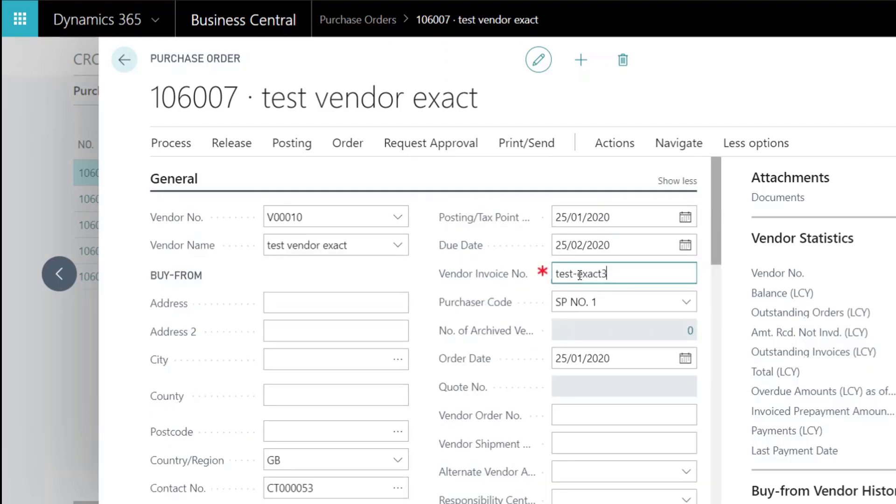
text(test-exact3)
key(Tab)
click(677, 181)
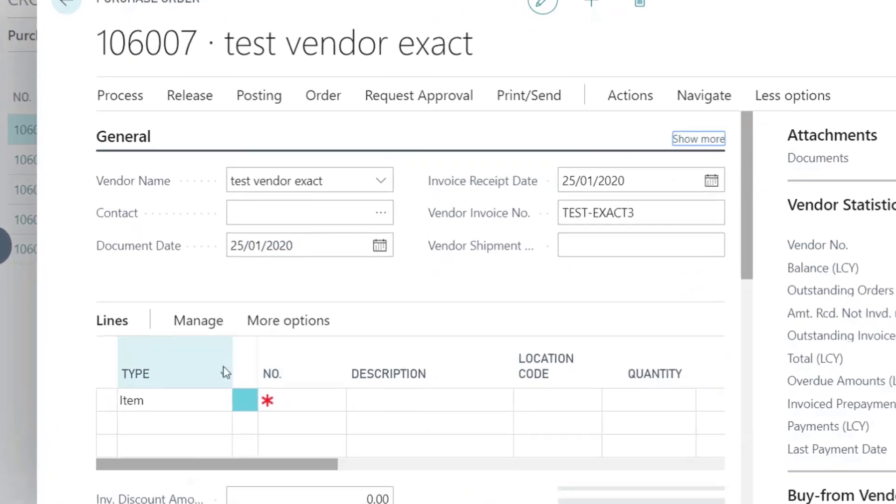
Add item 1000, test exact, to the first line of the order with location code MAIN
click(273, 404)
text(exa)
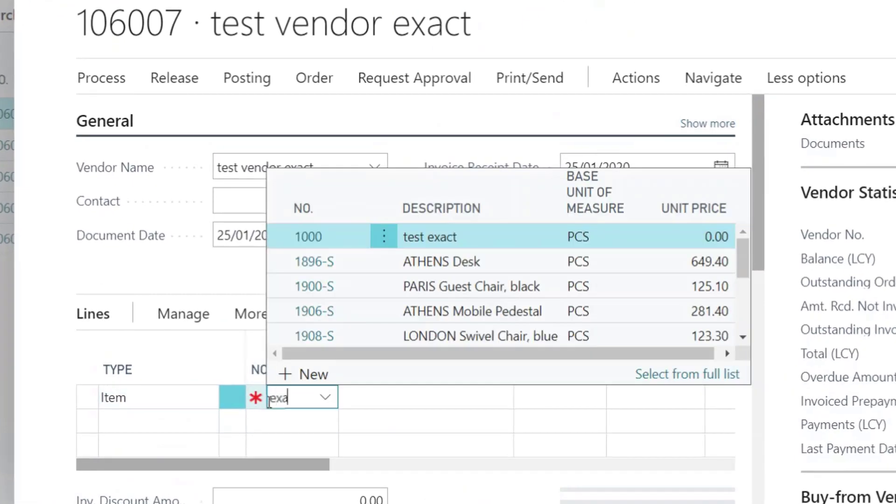
text(ct)
click(473, 343)
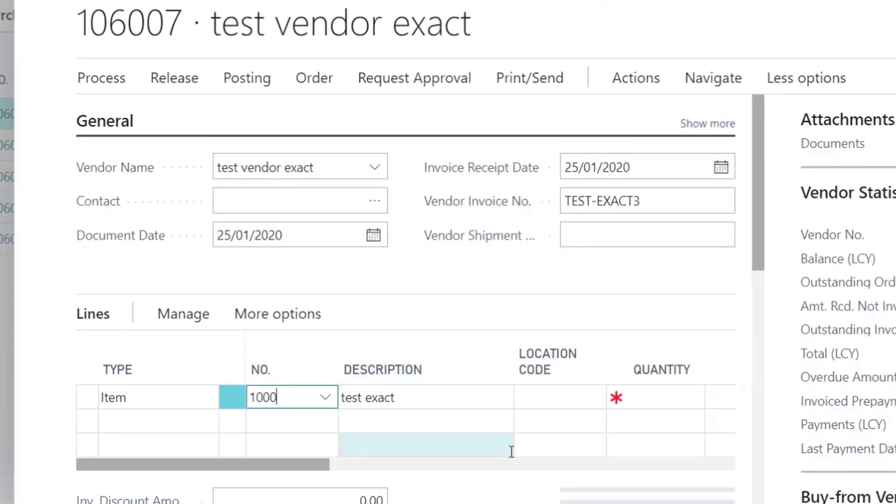
key(Tab)
key(Tab)
text(m)
click(595, 474)
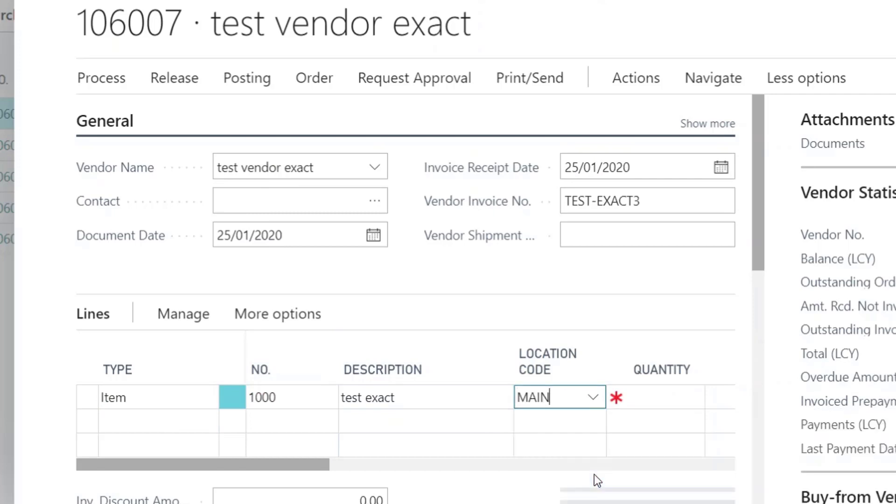
Set the item line's quantity to 1 and its direct unit cost excluding VAT to 30
key(Tab)
text(1)
key(Tab)
key(Tab)
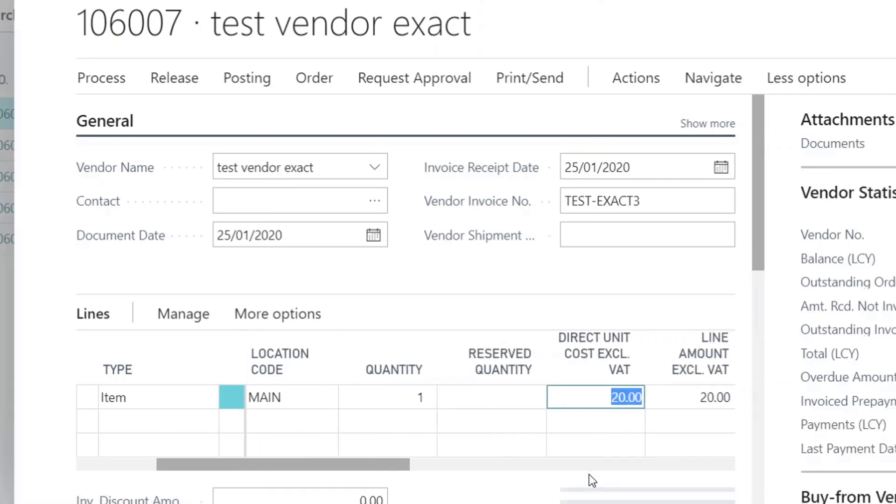
text(30)
key(Tab)
click(616, 442)
Post this purchase order as Receive and Invoice without opening the posted invoice
scroll(596, 388, down, 5)
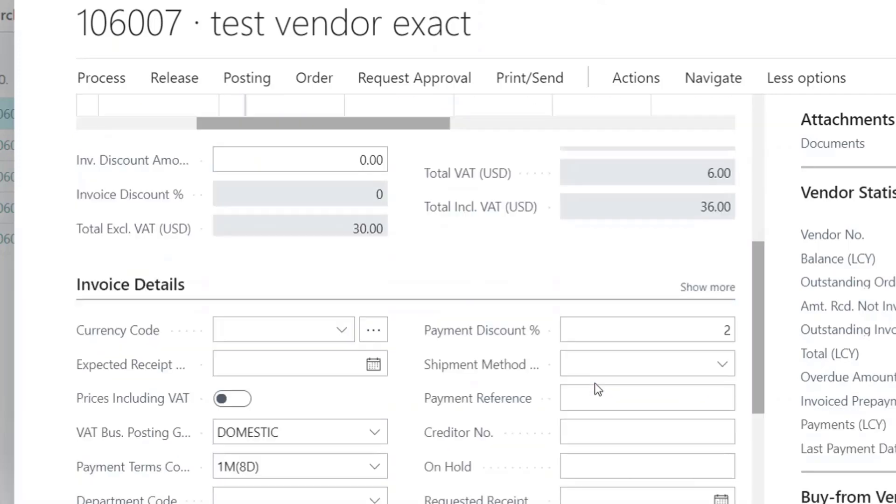
scroll(594, 383, up, 10)
click(247, 77)
click(174, 114)
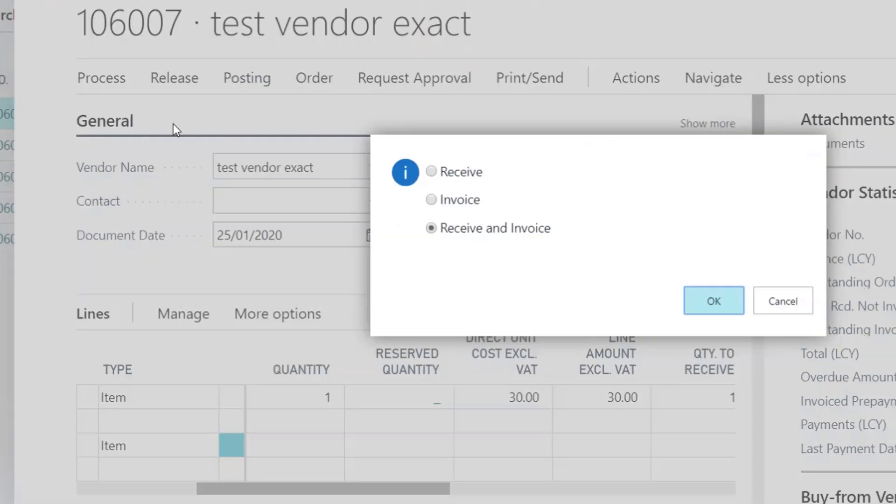
click(714, 301)
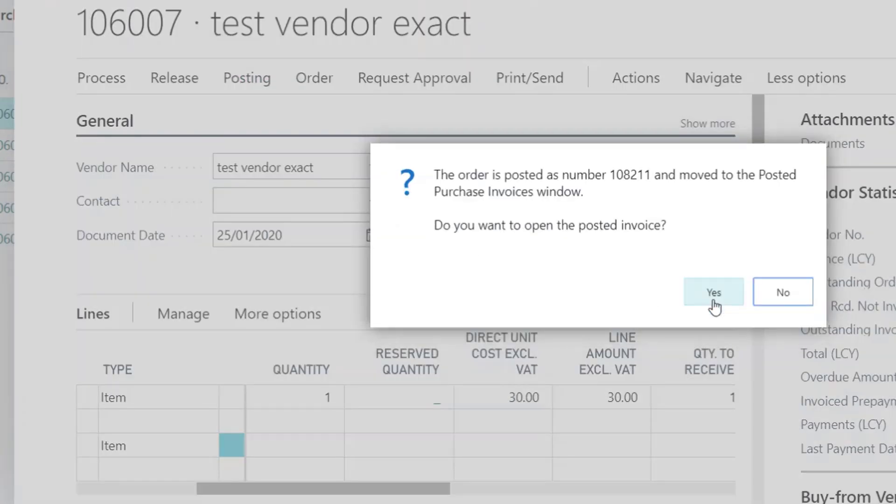
click(784, 299)
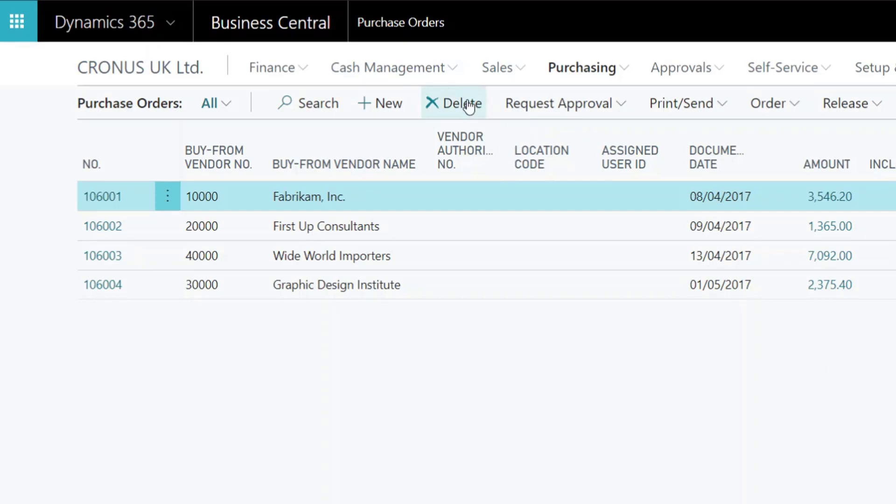
Open the item ledger entries of item 1000, test exact, in full width and examine the quantities and actual cost amounts
click(177, 67)
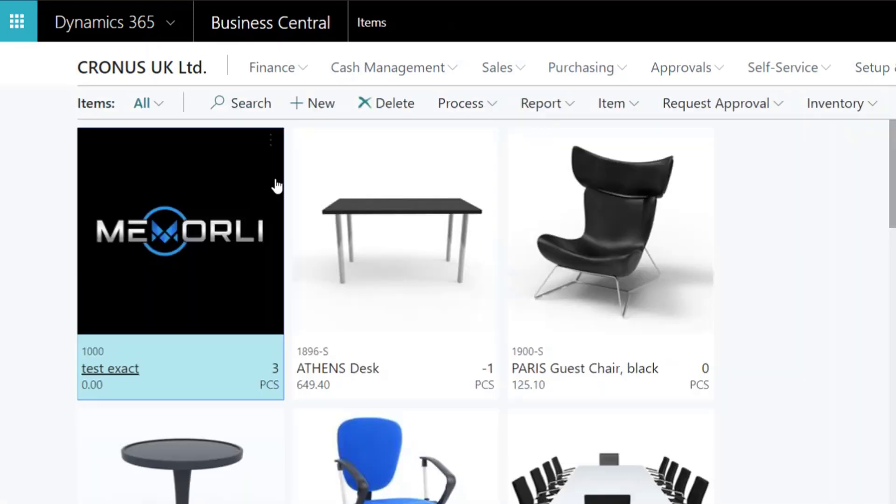
click(198, 266)
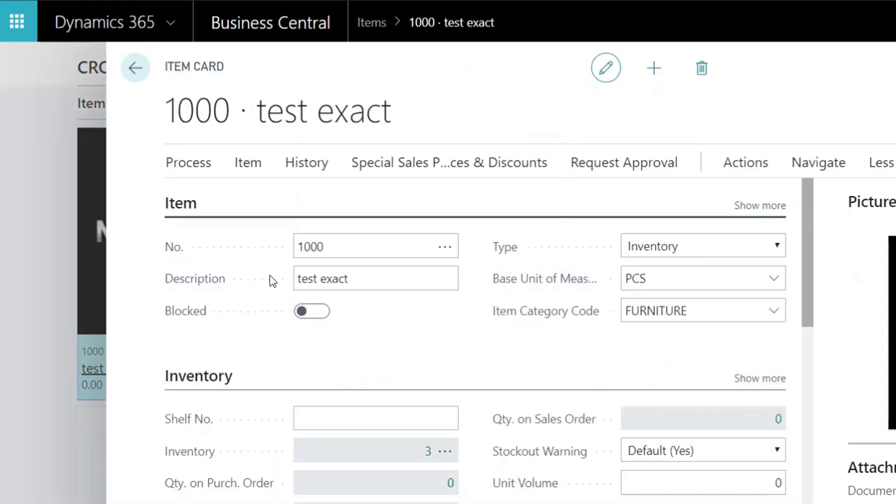
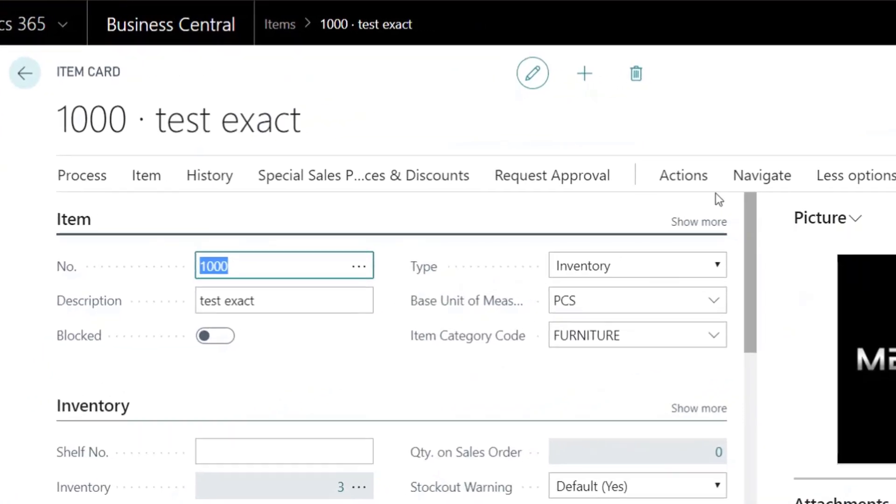
click(130, 152)
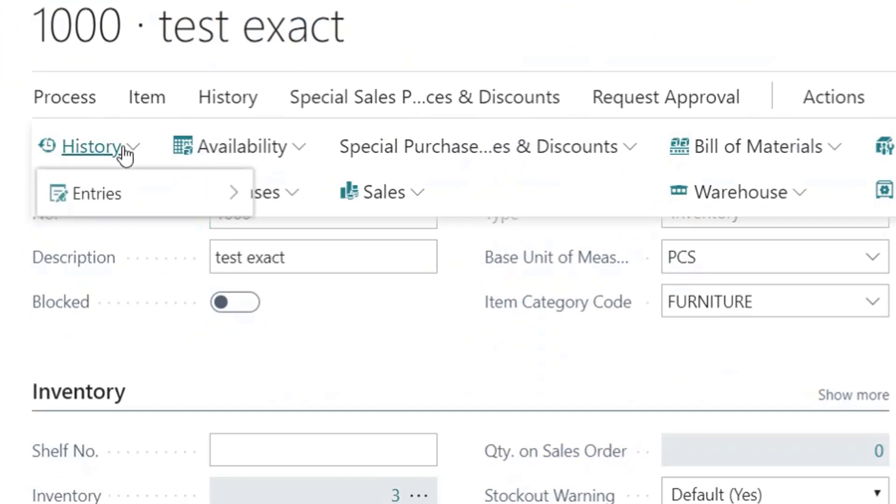
mouse_move(150, 197)
click(308, 192)
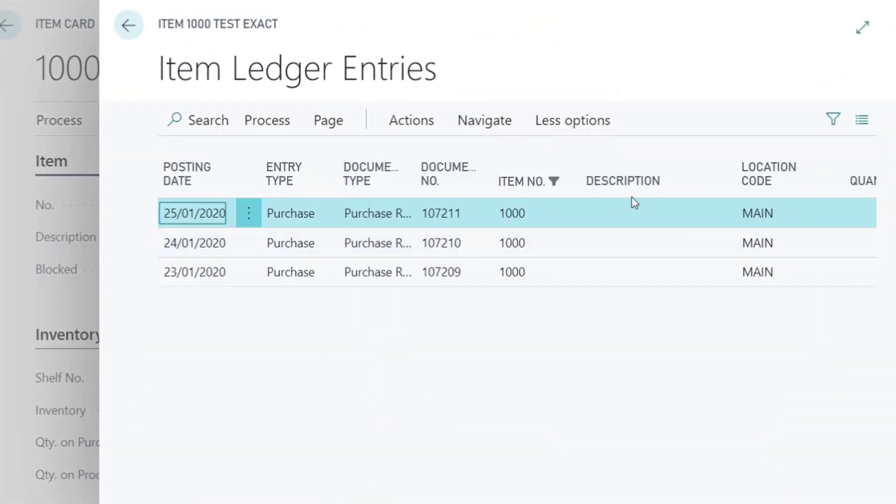
click(867, 39)
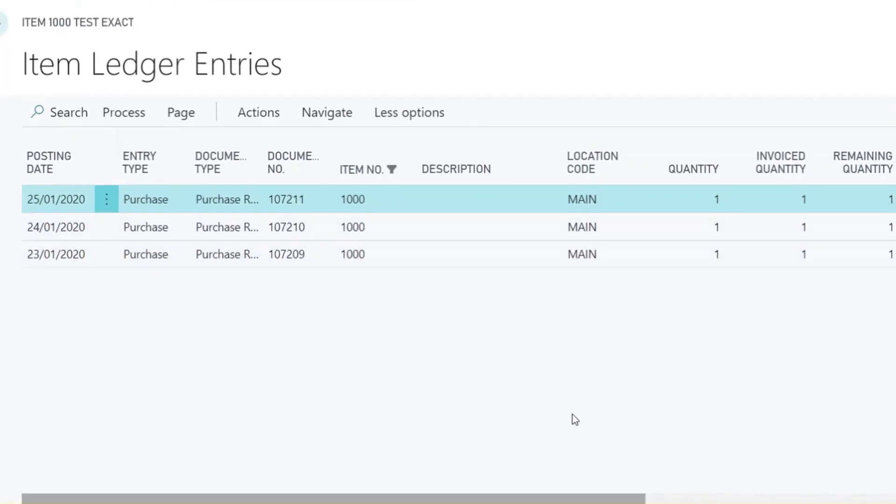
scroll(625, 499, right, 10)
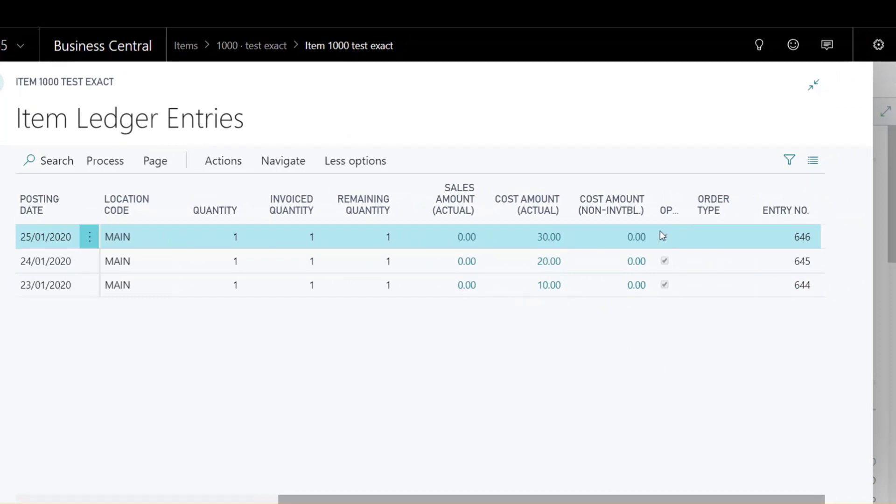
View the value entries behind the purchase entry posted on 24/01/2020 and return to the item ledger entries
click(271, 162)
click(41, 196)
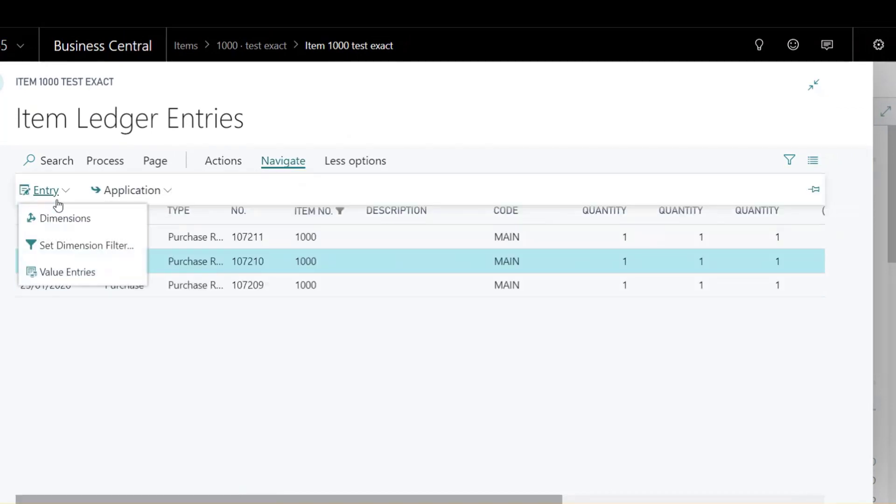
click(71, 274)
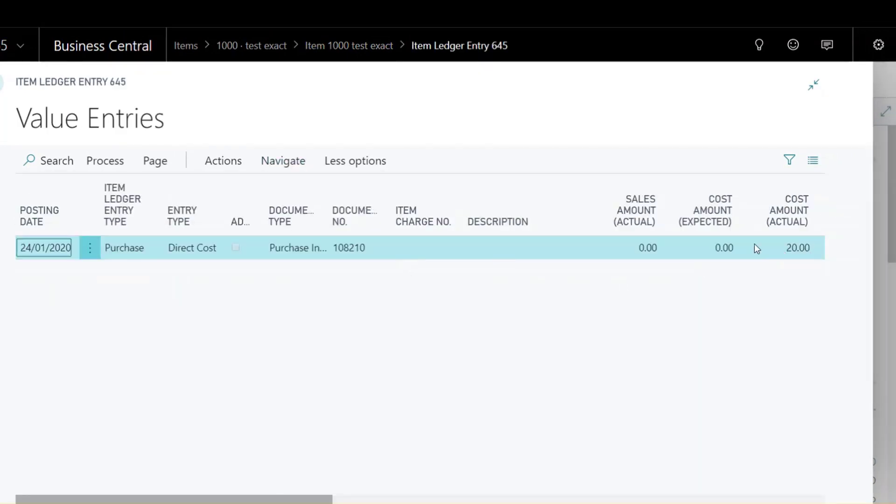
click(2, 84)
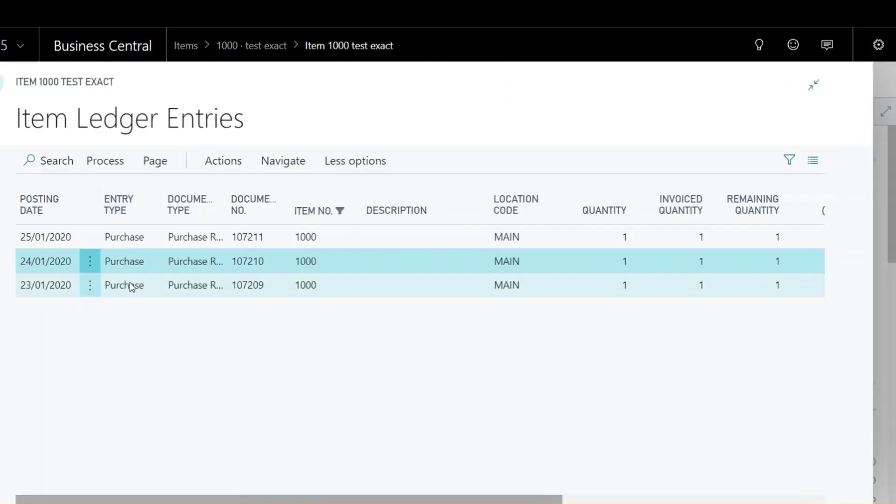
View the value entries behind the purchase entry posted on 23/01/2020 and return to the item list
click(130, 284)
click(105, 161)
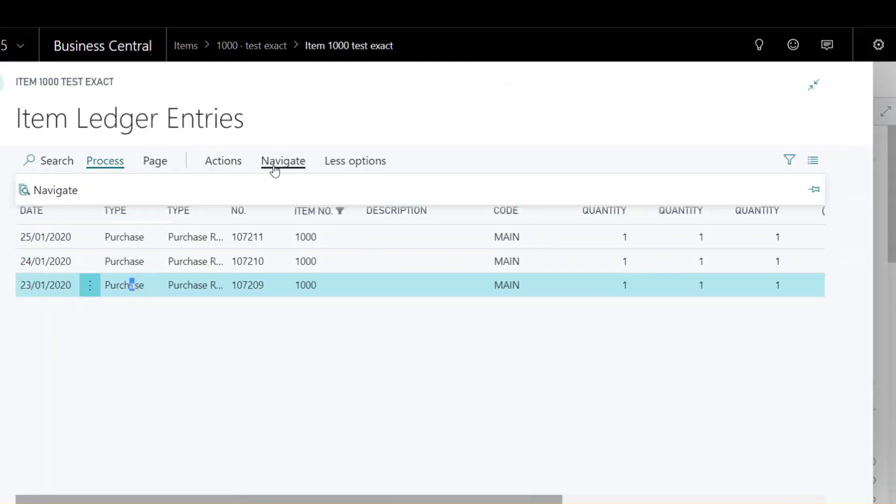
click(42, 188)
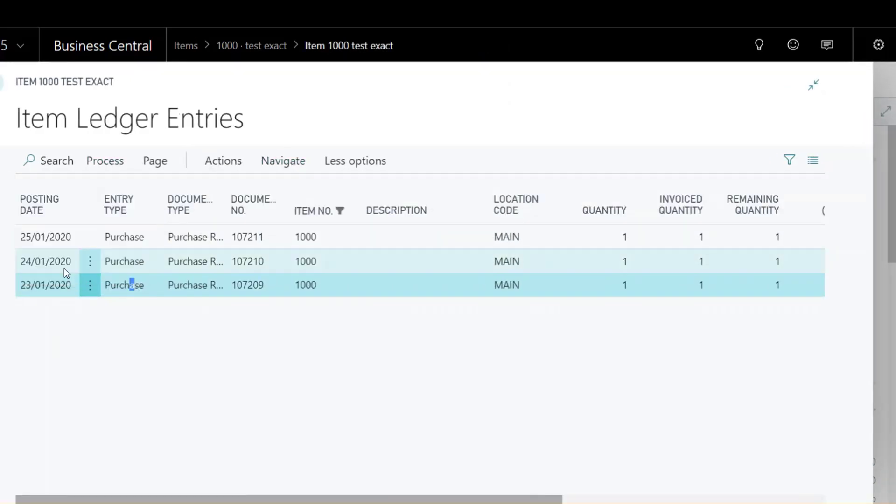
click(66, 270)
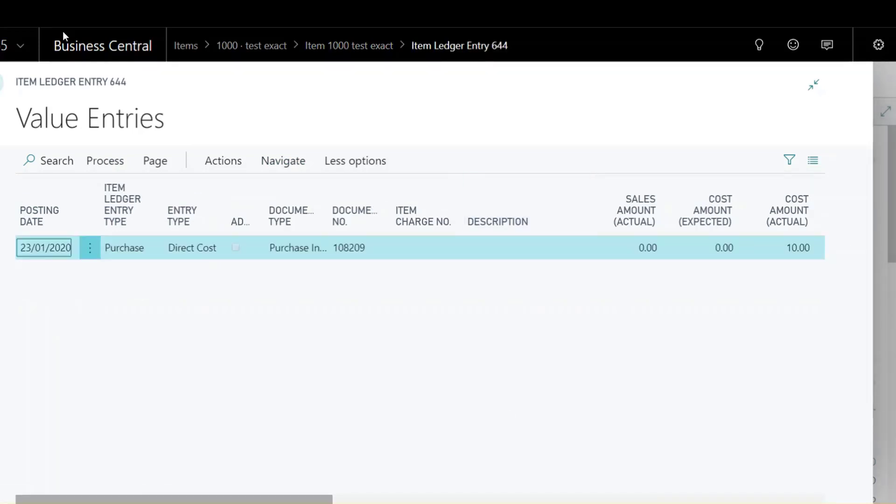
click(2, 89)
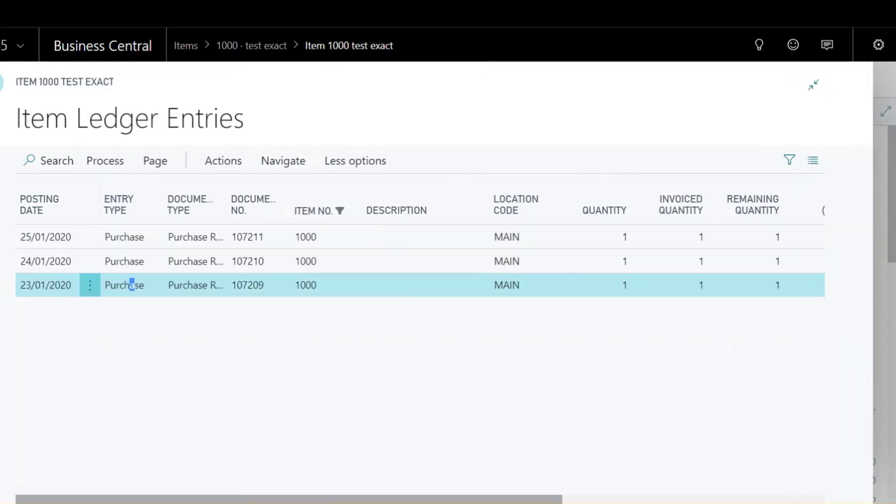
key(Escape)
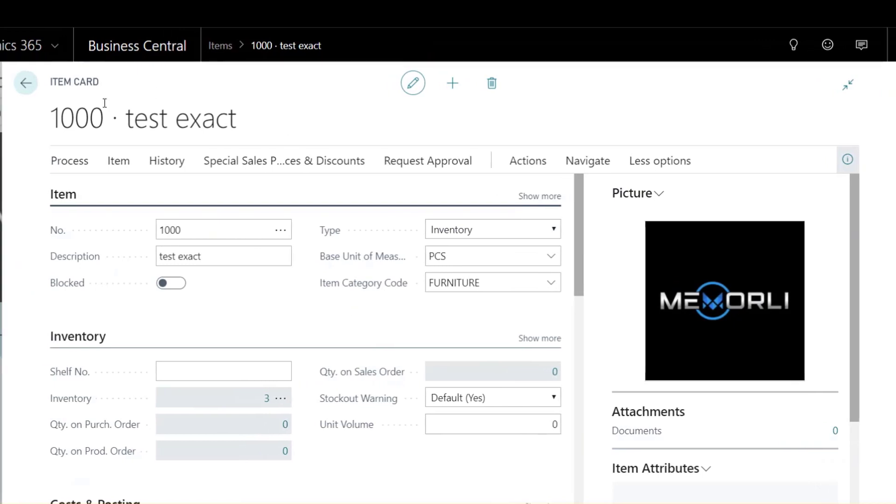
click(26, 83)
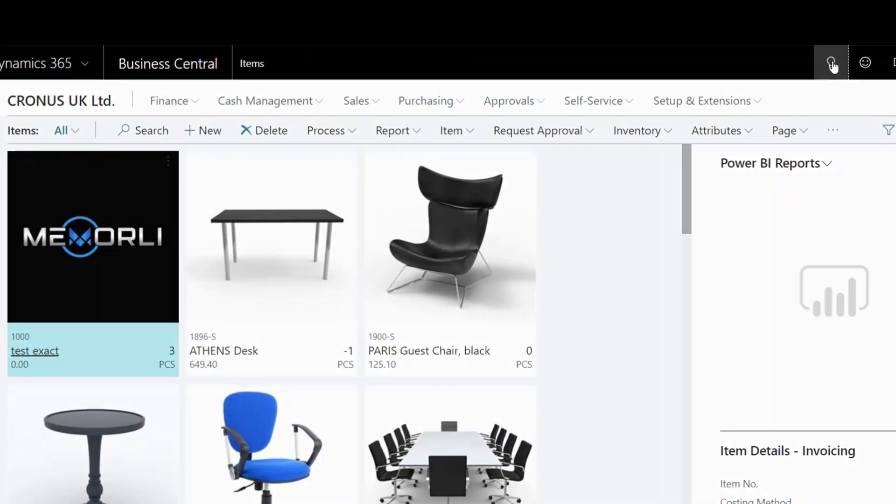
Check the Exact Cost Reversing setting in Purchases & Payables Setup and close the setup page
click(793, 45)
text(purchases &)
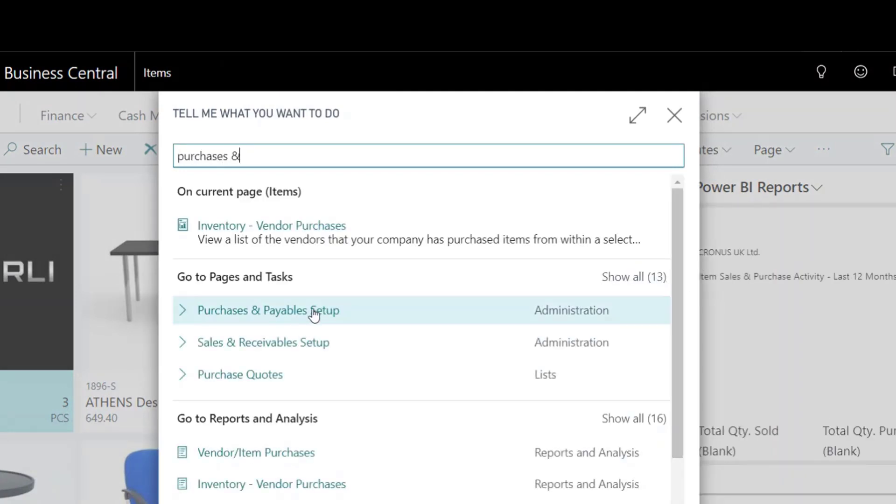
click(314, 314)
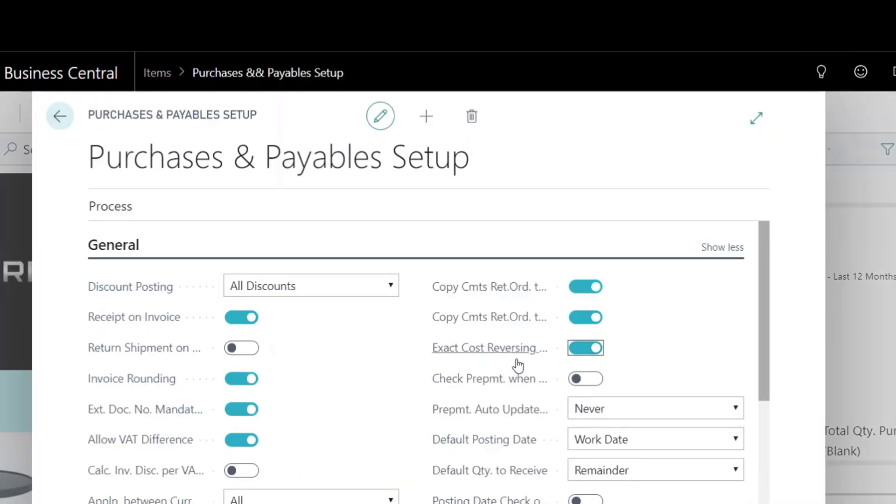
click(62, 116)
Check the Exact Cost Reversing setting among the additional general fields of Sales & Receivables Setup and close the page
click(821, 72)
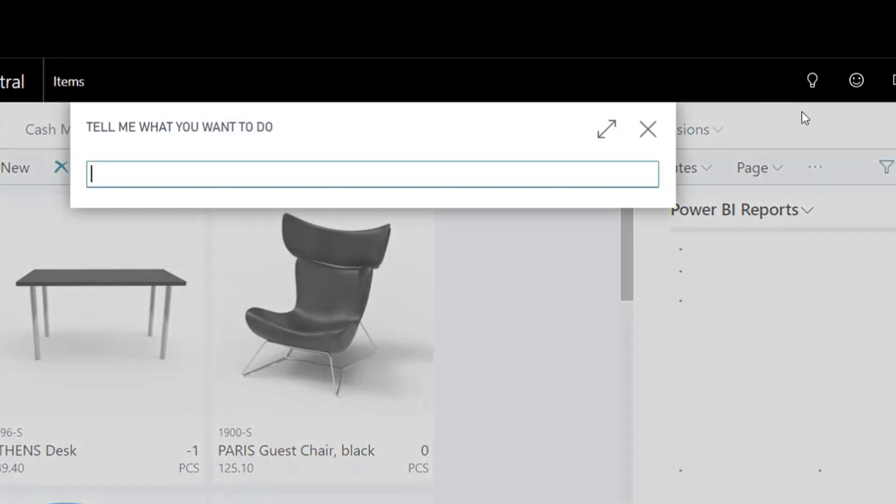
text(sales & re)
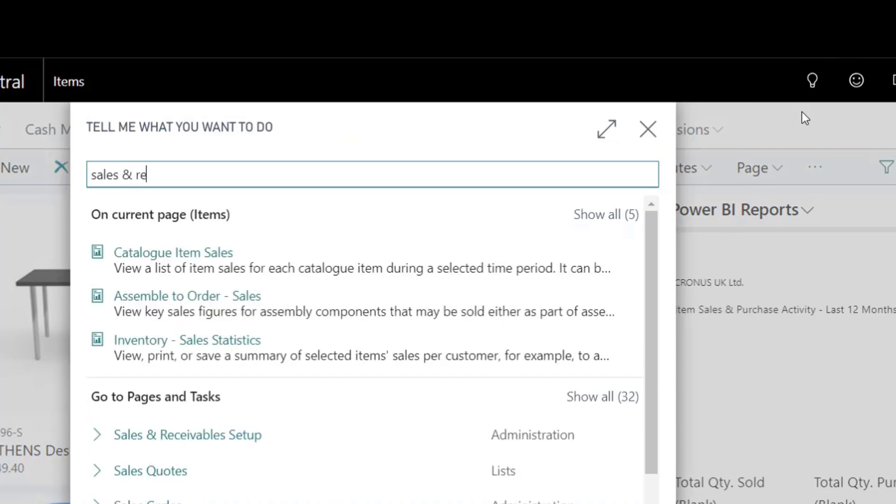
click(211, 437)
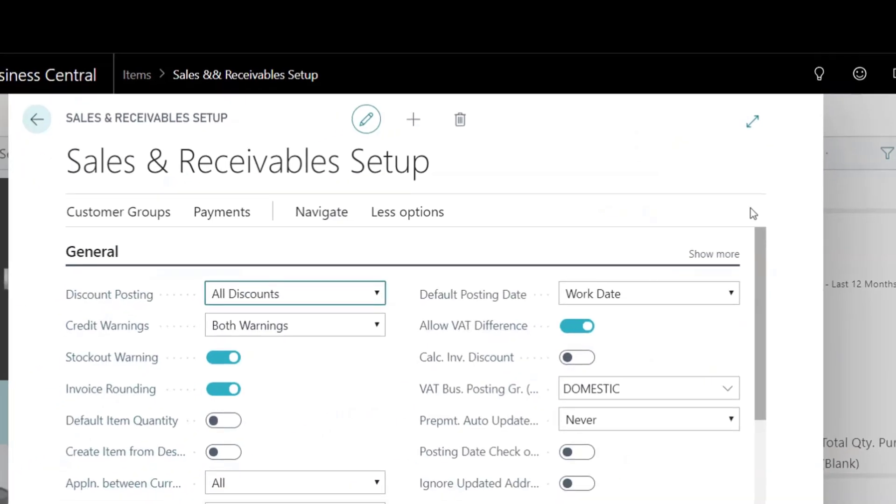
click(711, 255)
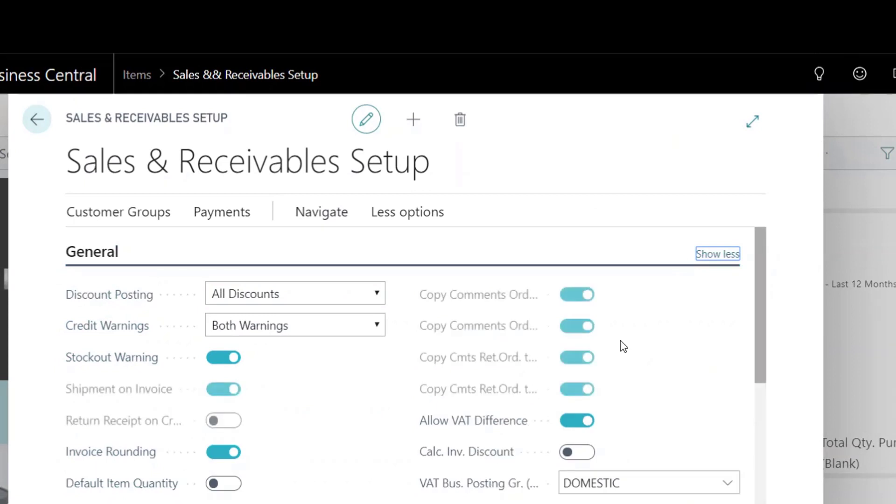
scroll(604, 415, down, 3)
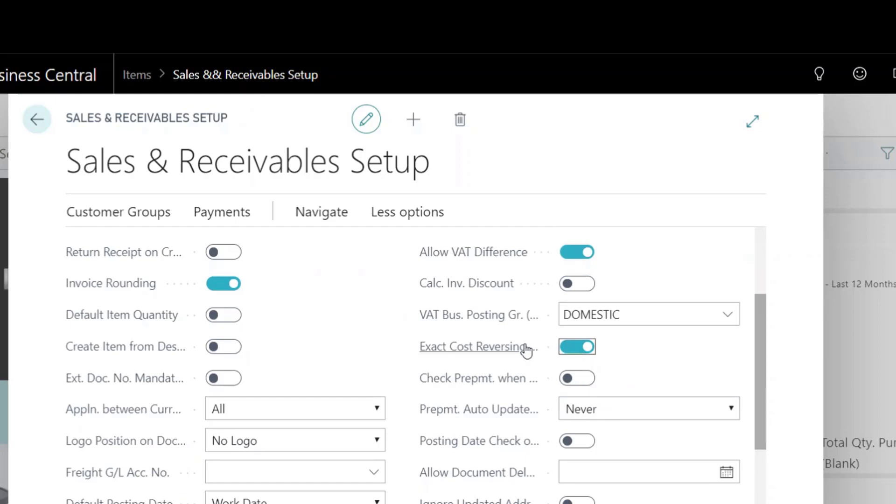
scroll(560, 347, up, 3)
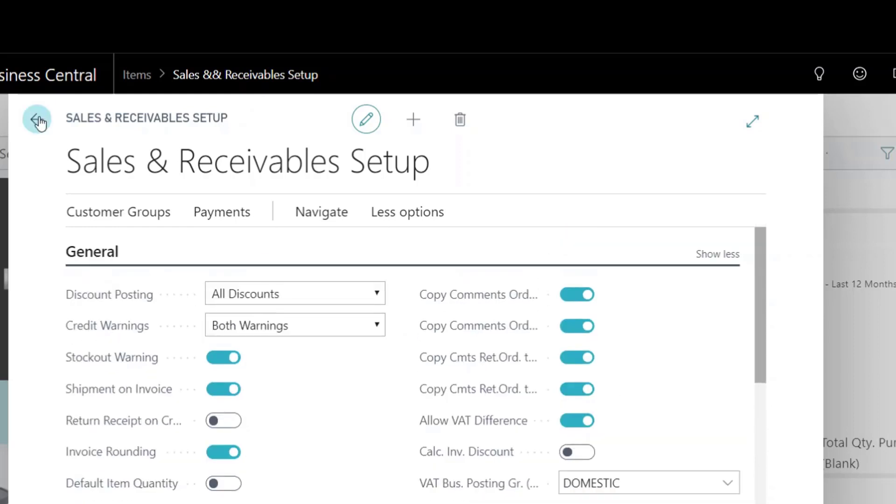
click(38, 120)
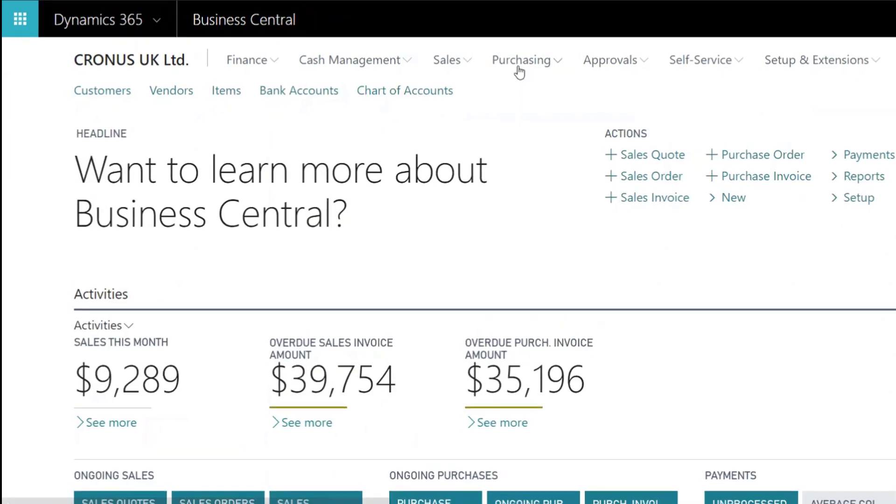
Create a new purchase return order for vendor V00010, test vendor exact
click(514, 60)
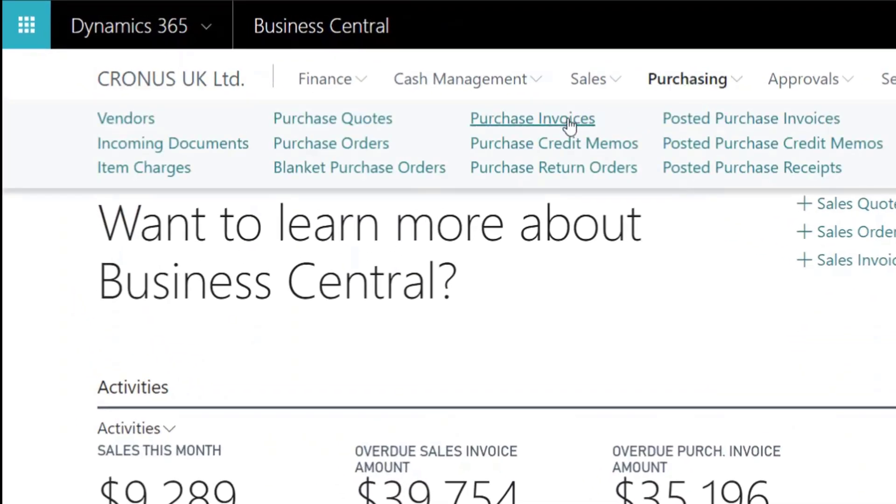
click(535, 169)
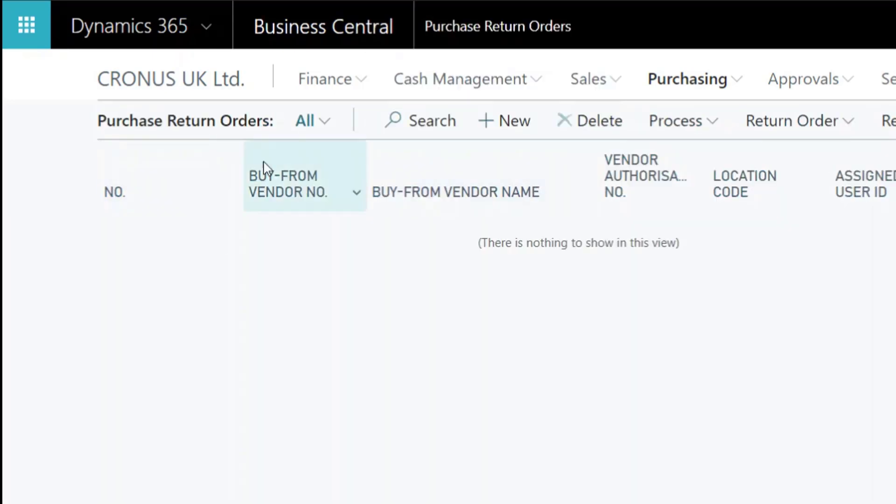
click(502, 124)
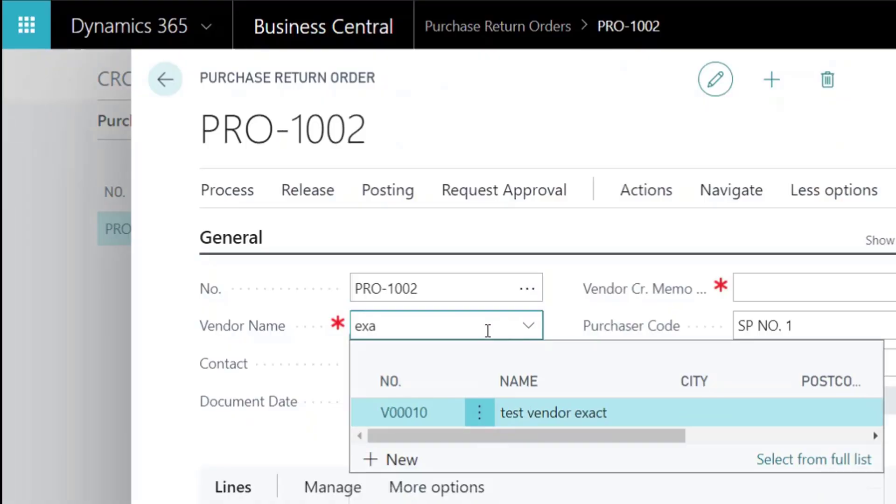
click(544, 414)
Enter test-exact4 as the vendor credit memo number of the return order
click(788, 284)
text(test-ex)
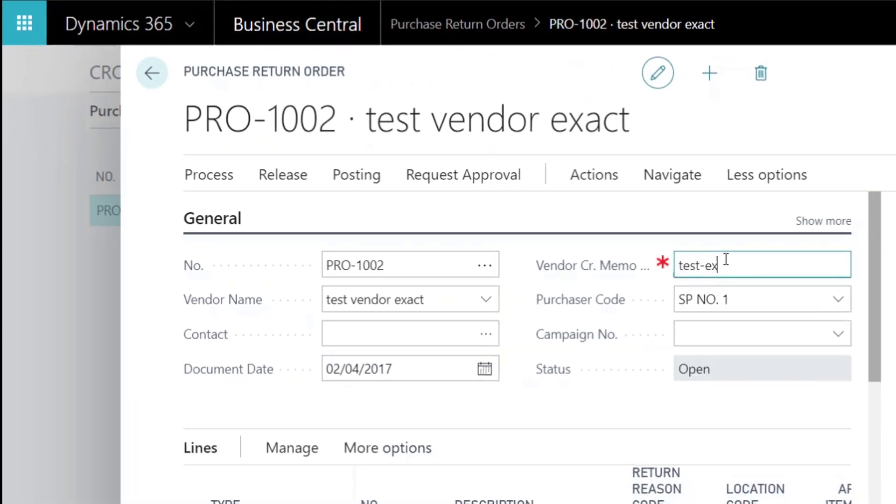
text(act4)
key(Tab)
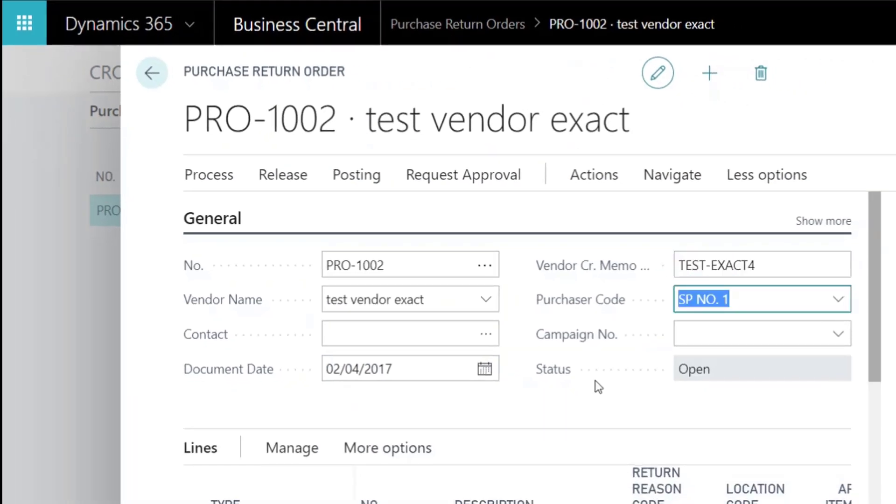
Show the additional general fields of the return order and set its posting date to 26/01/2017
click(817, 221)
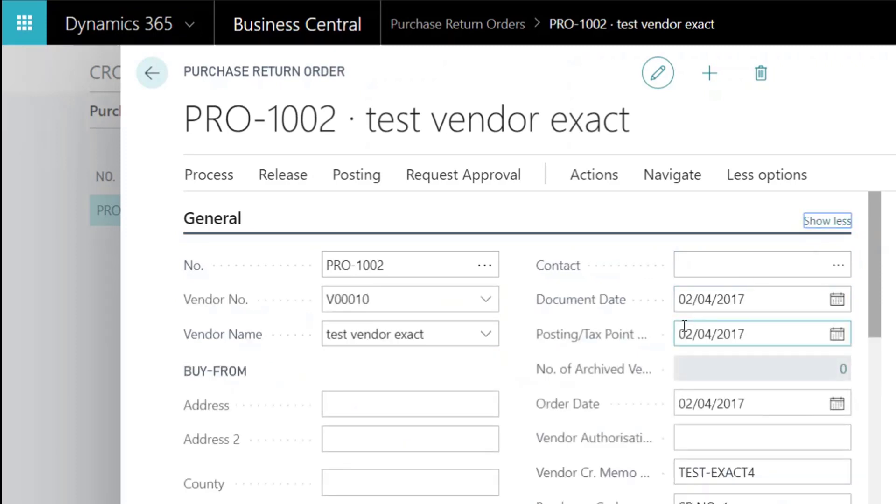
click(718, 334)
key(BackSpace)
text(1)
Set the order date of the return order to 26/01/2020
click(773, 402)
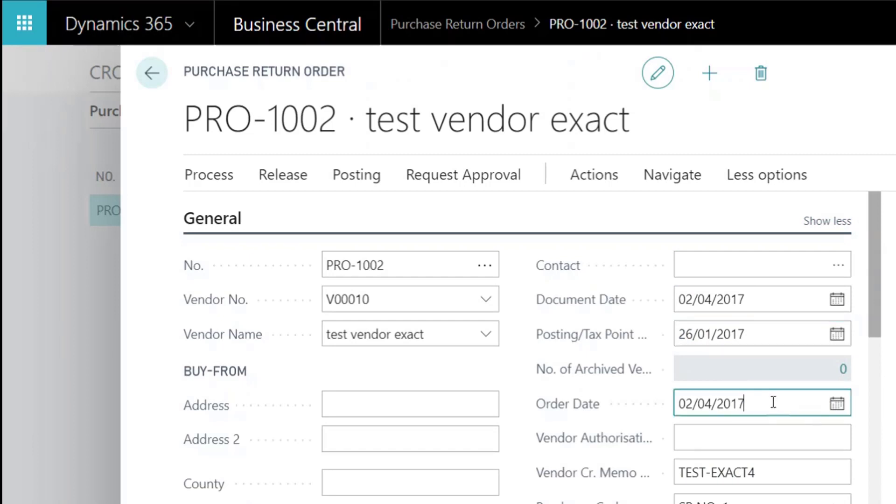
text(20)
key(Tab)
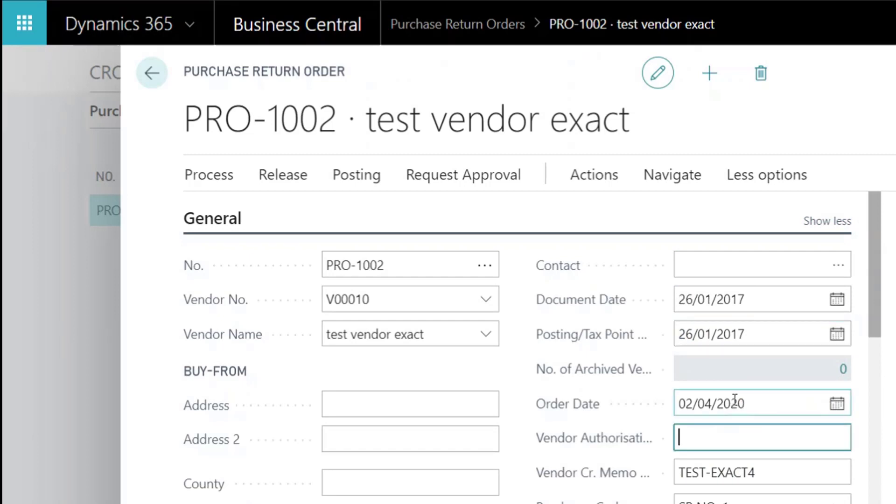
double_click(686, 403)
text(26)
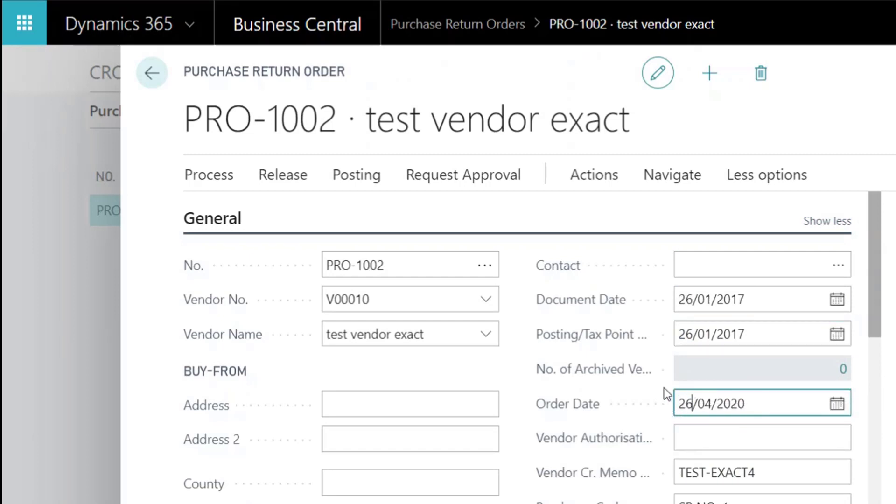
key(BackSpace)
text(1)
key(Tab)
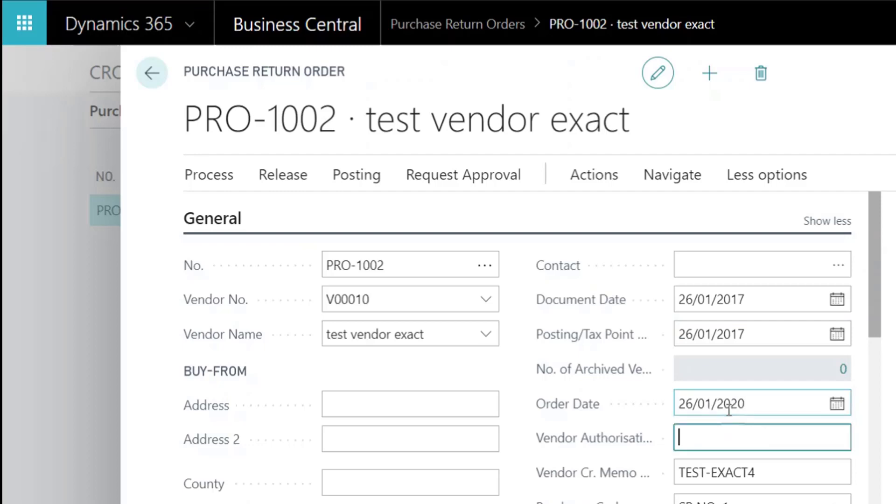
Collapse the general section of the return order to its main fields
scroll(732, 426, down, 1)
scroll(732, 285, up, 1)
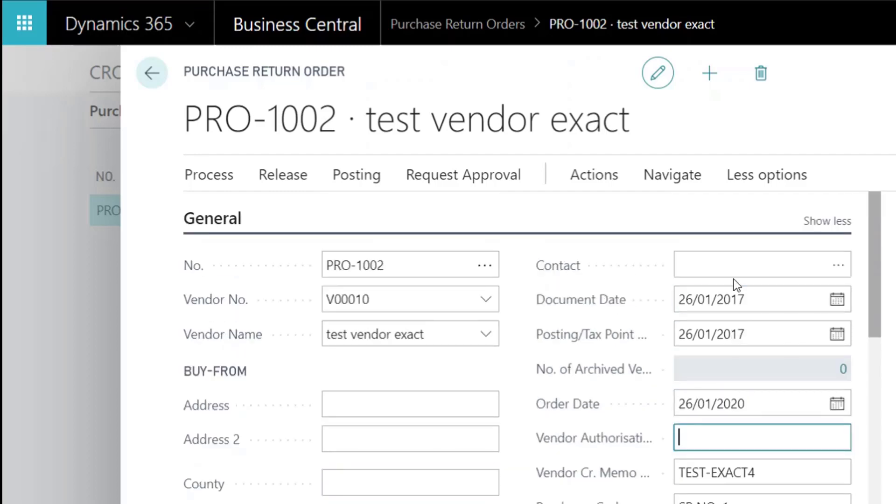
click(822, 224)
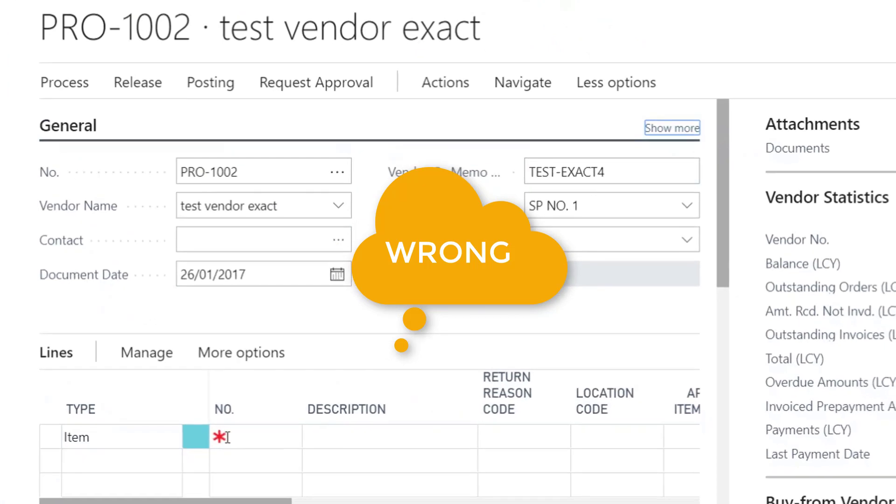
Add a line for item 1000, test exact, with quantity 1 to the return order
click(282, 439)
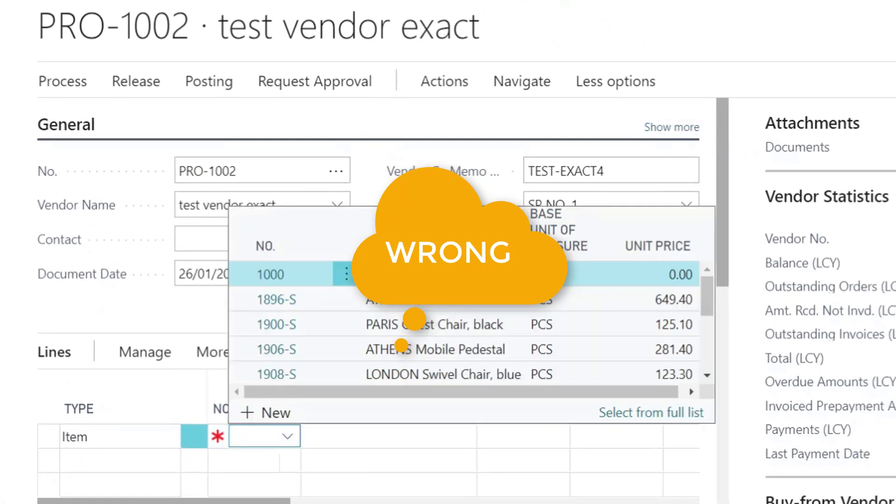
key(Tab)
key(Tab)
key(Tab)
key(Tab)
key(Tab)
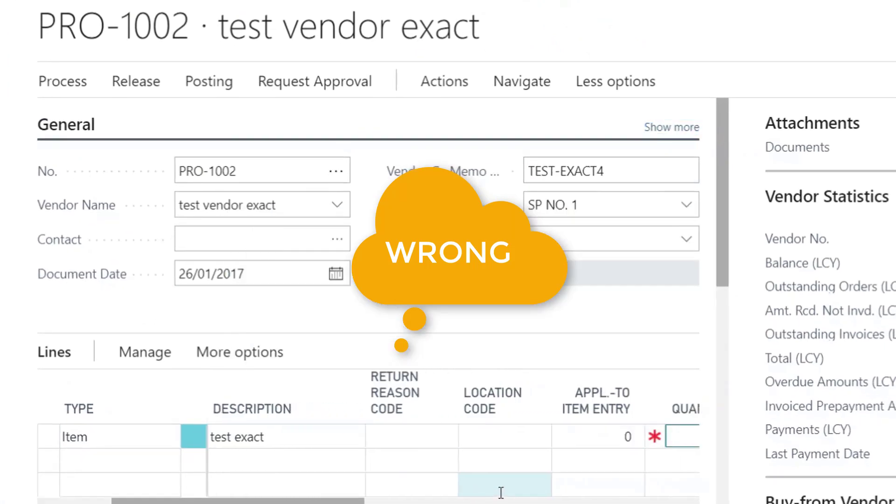
text(1)
key(Tab)
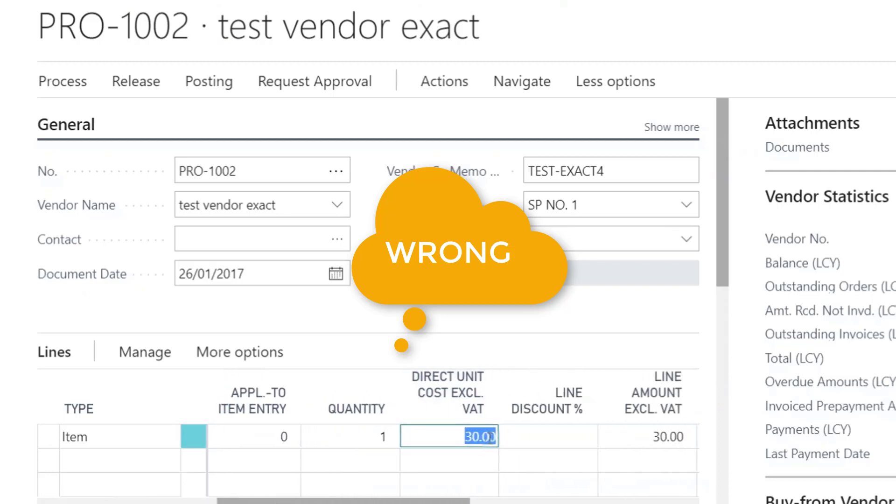
Open the card of item 1000 from the line's full item list and check its costing and posting details
scroll(260, 443, left, 10)
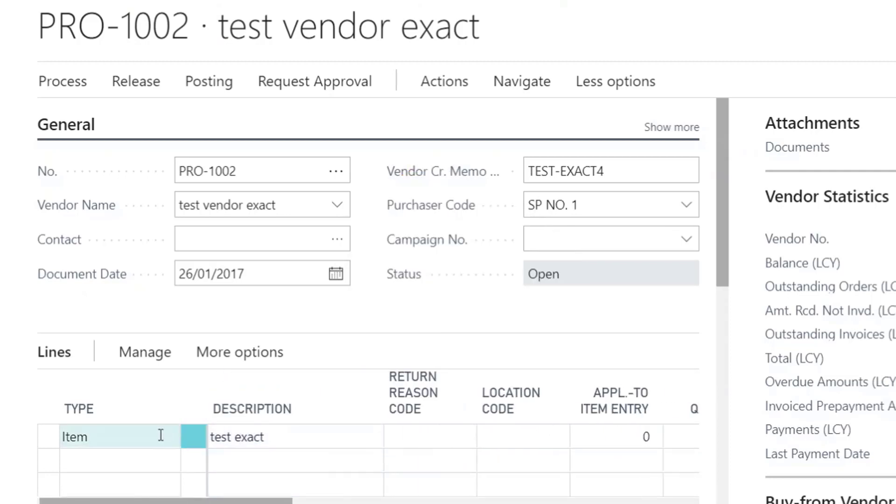
click(236, 436)
click(287, 436)
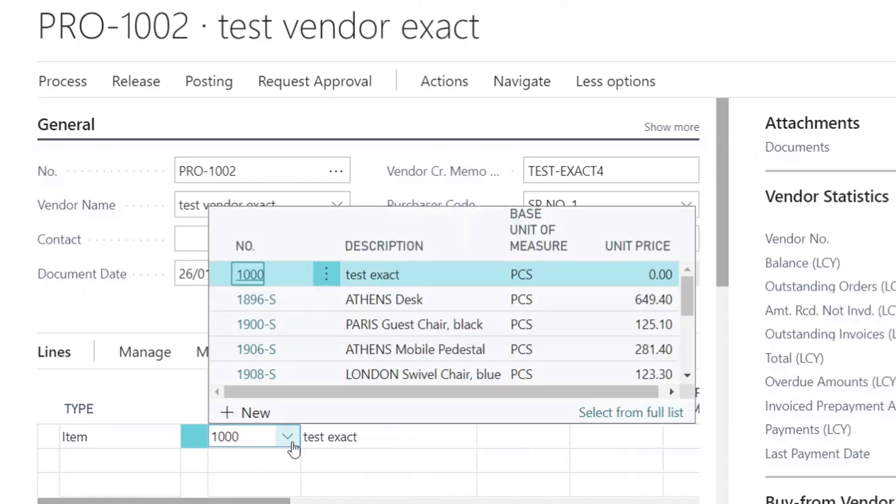
click(627, 413)
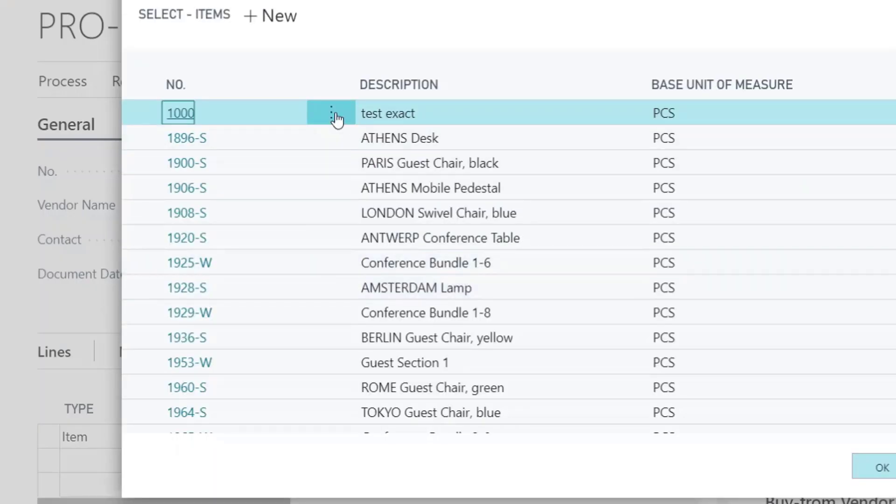
click(331, 114)
click(282, 212)
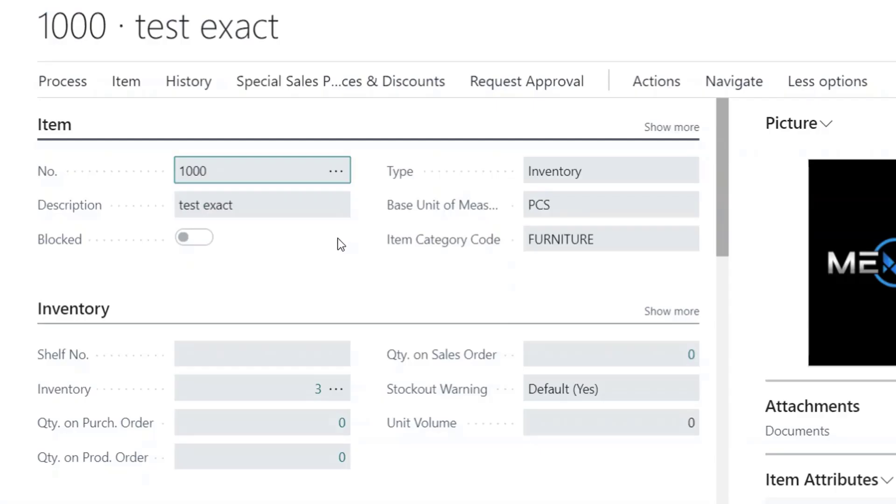
scroll(333, 282, down, 7)
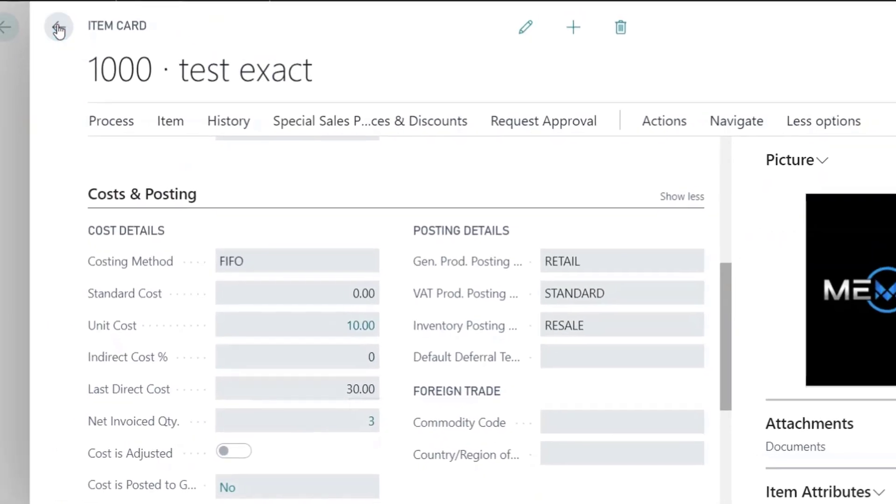
click(58, 28)
click(794, 481)
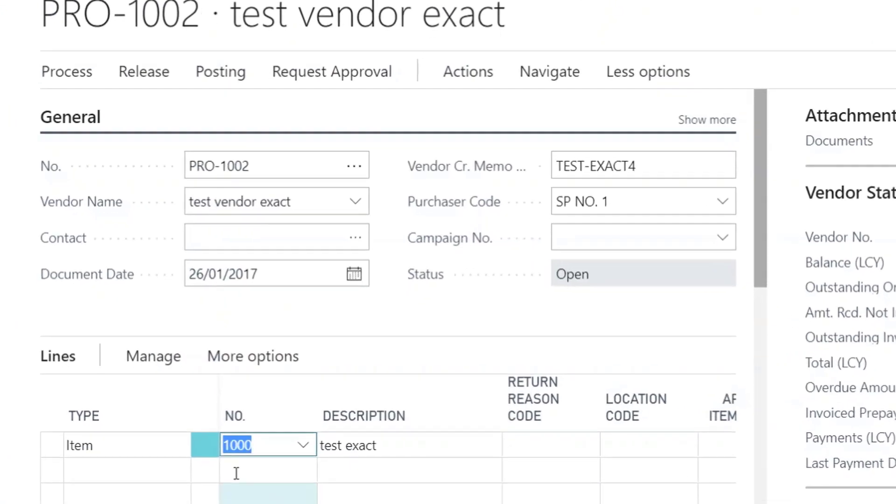
Delete the manually entered item 1000 line from the return order
click(155, 360)
click(209, 397)
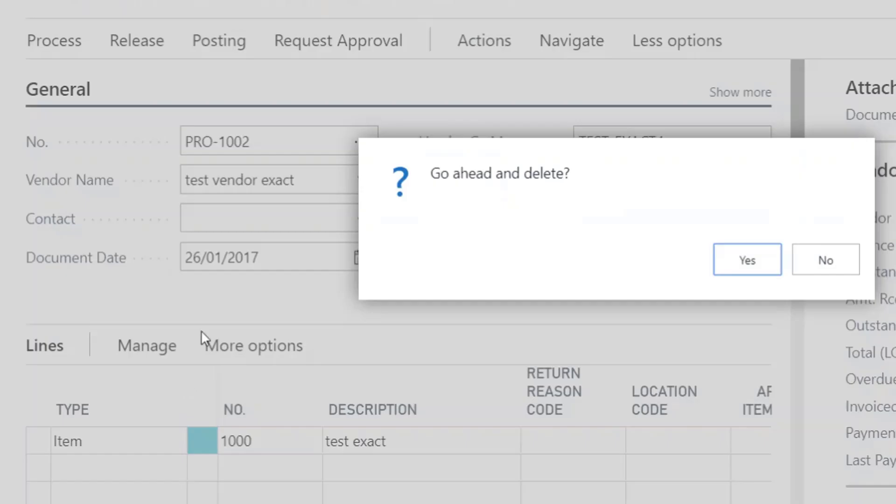
click(746, 261)
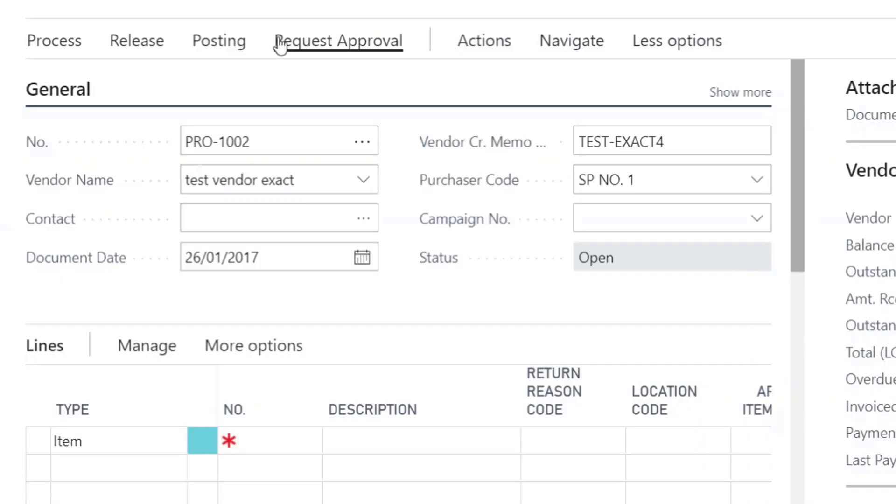
Copy the posted invoice 108209 into the return order without including its header
click(483, 42)
click(208, 89)
click(208, 121)
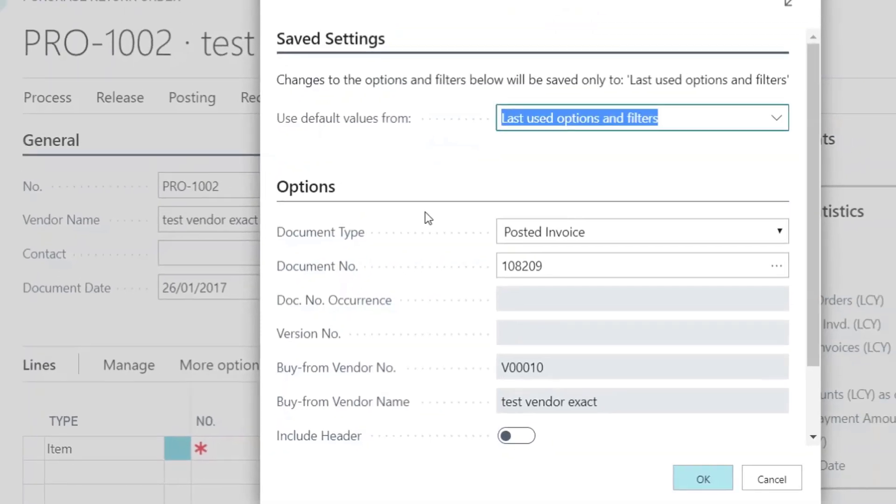
scroll(674, 339, down, 2)
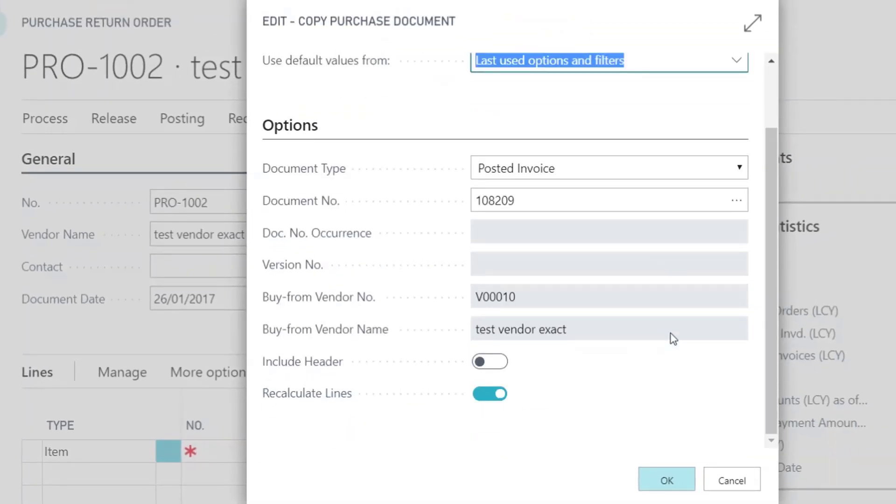
click(736, 199)
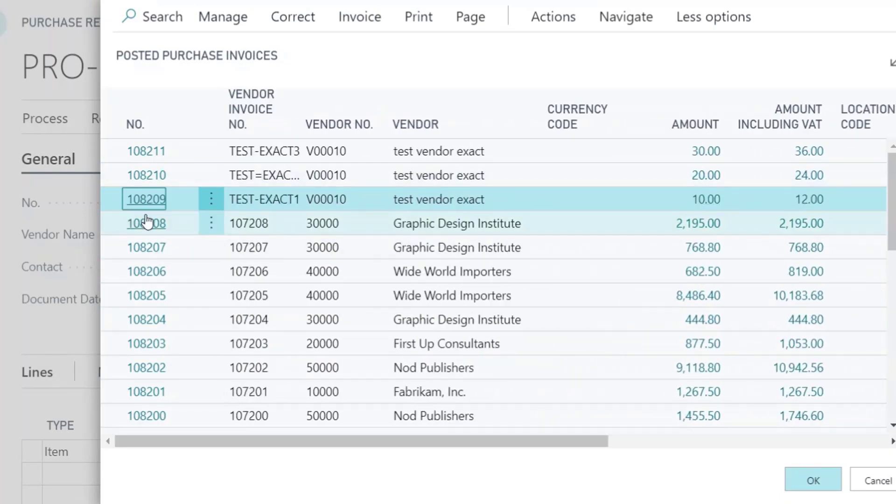
click(812, 483)
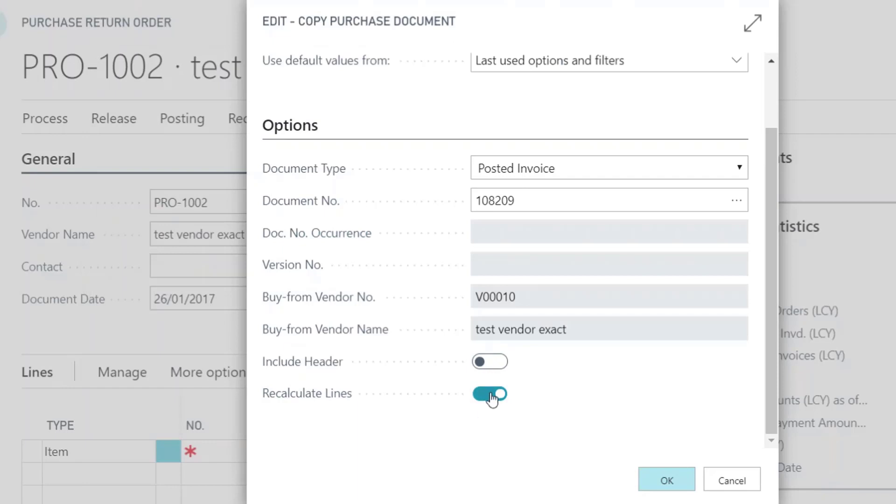
click(668, 480)
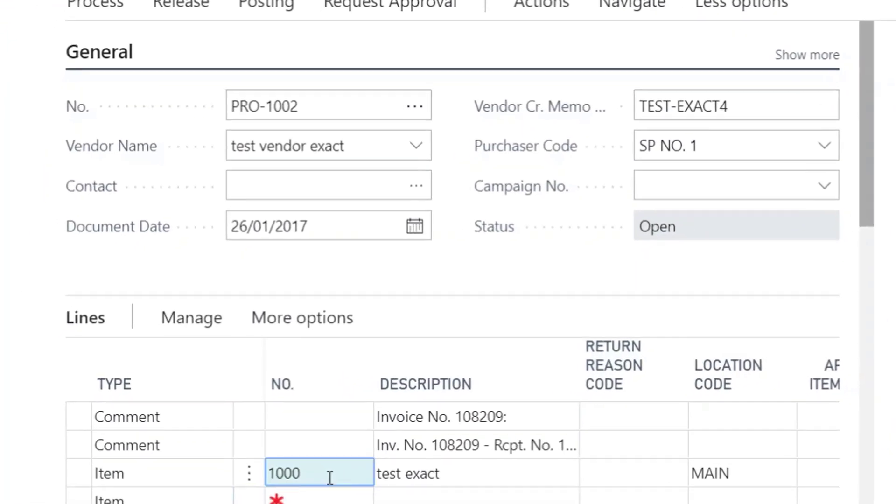
Review the applies-to item entry, quantity and direct unit cost of the copied item 1000 line
key(Return)
key(Return)
key(Return)
key(Return)
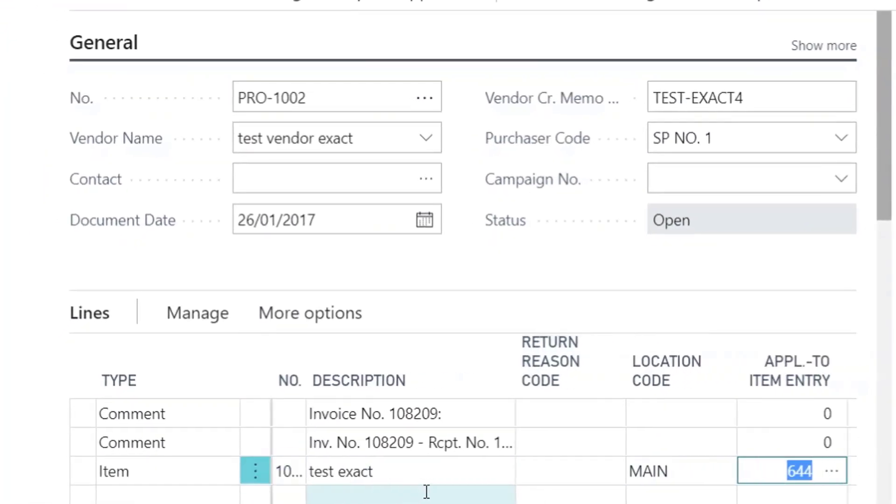
key(Return)
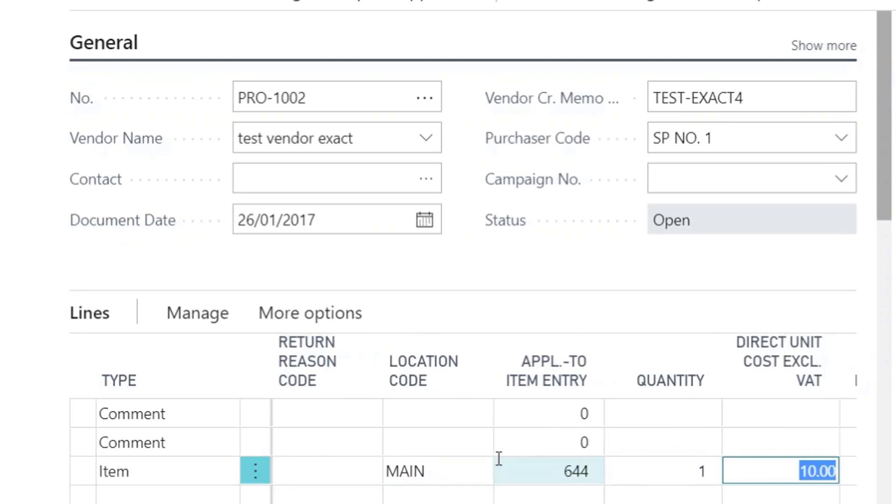
scroll(872, 171, down, 3)
mouse_move(434, 447)
mouse_down()
mouse_move(538, 448)
mouse_move(446, 447)
mouse_up()
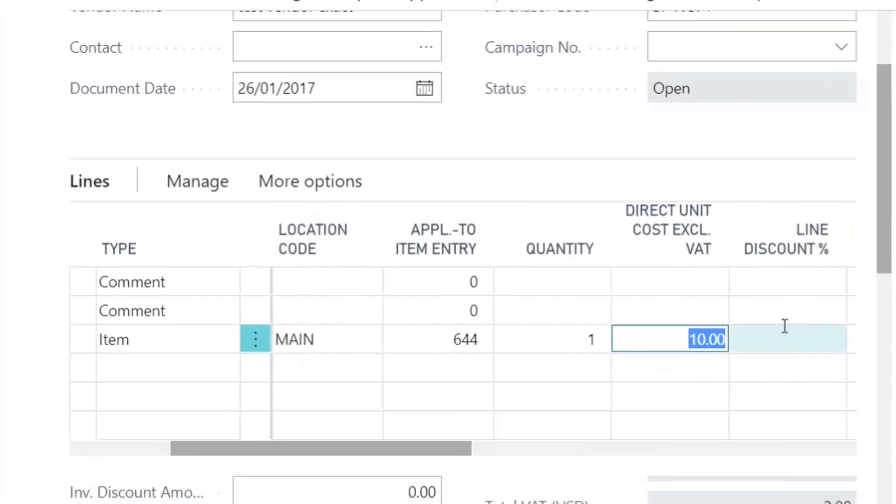
Look up the item ledger entries for the line's applies-to entry and compare their cost amounts and entry numbers
click(473, 342)
click(471, 341)
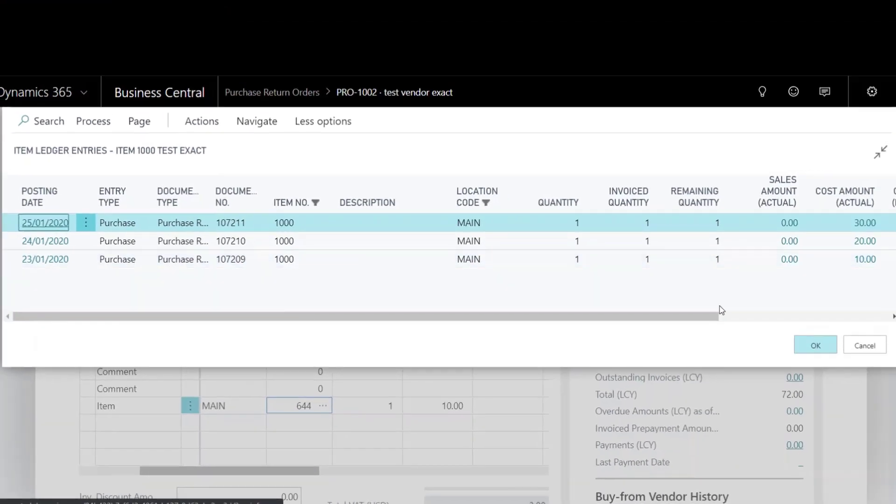
drag(721, 309, 889, 320)
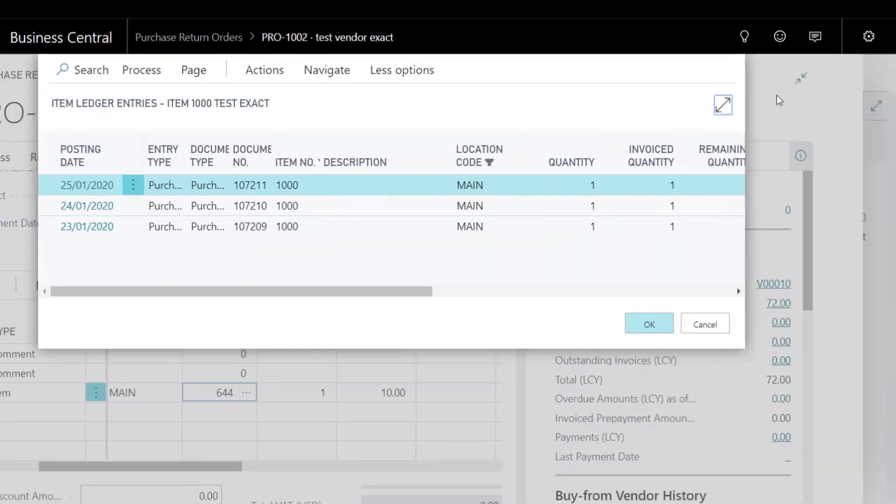
click(876, 56)
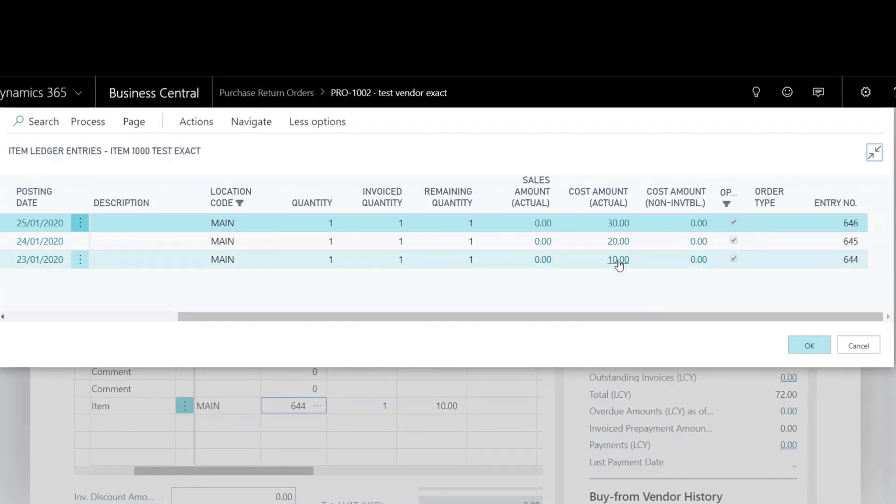
click(859, 345)
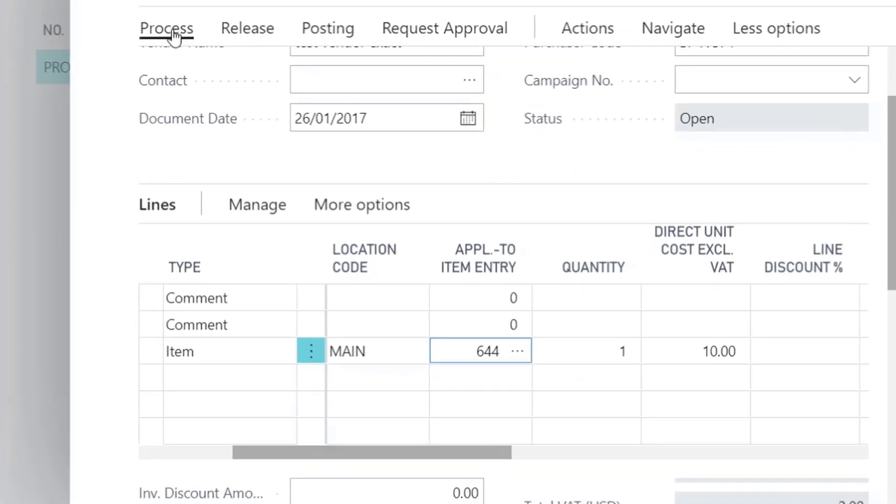
Post the return order with Ship and Invoice, without opening the posted document
click(173, 35)
click(175, 103)
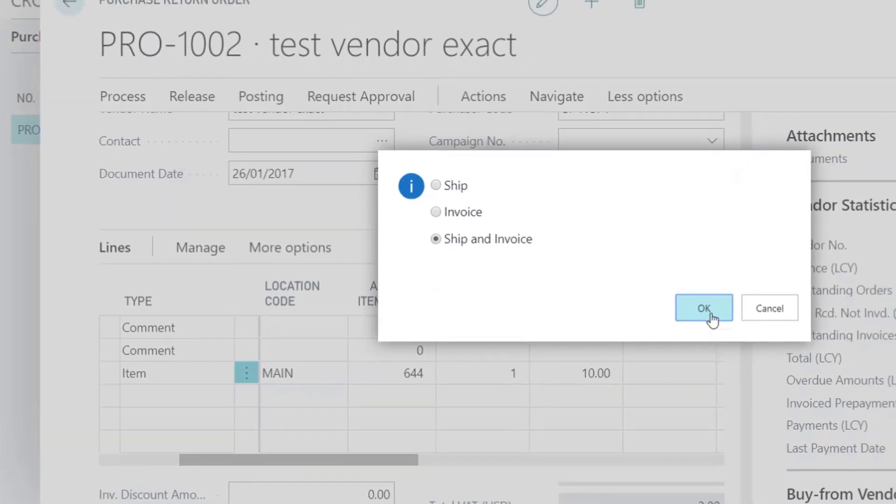
click(704, 309)
click(766, 300)
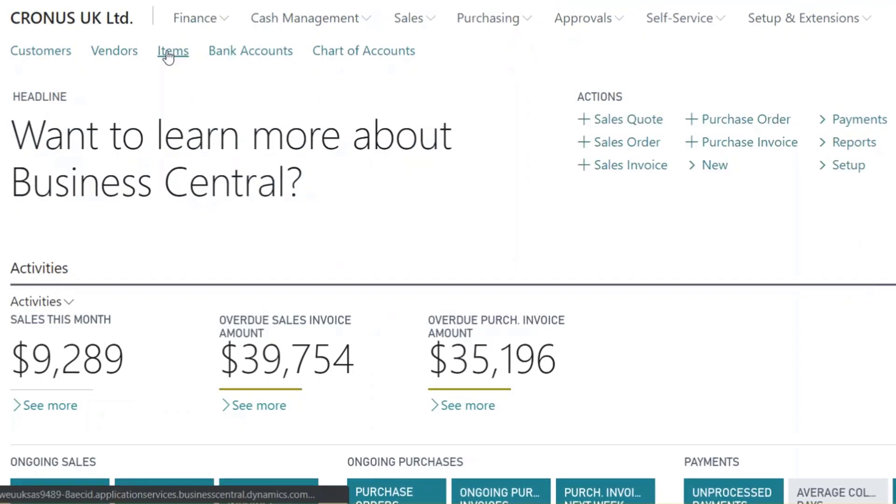
Open the item ledger entries of item 1000, test exact, and check their remaining quantities and actual cost amounts
click(170, 57)
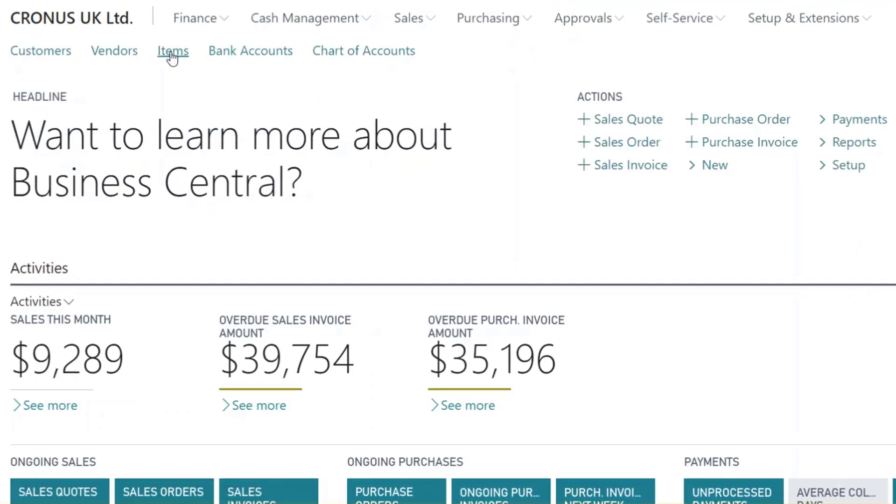
click(128, 215)
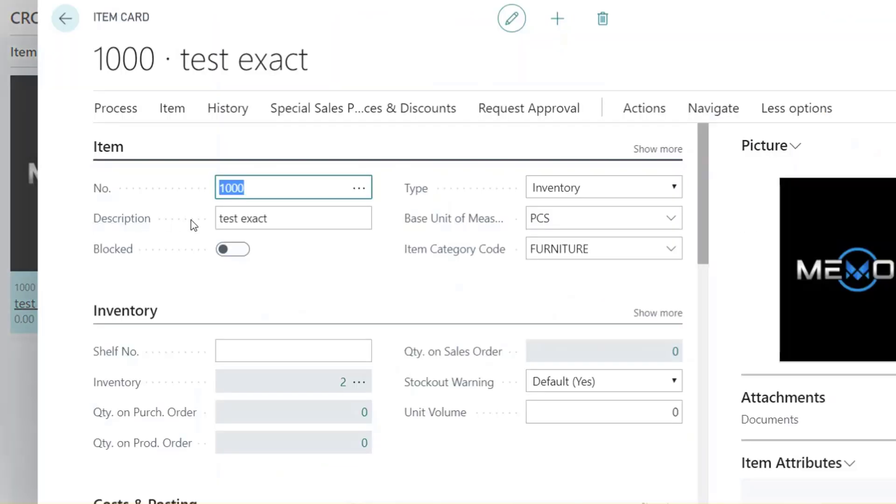
click(174, 112)
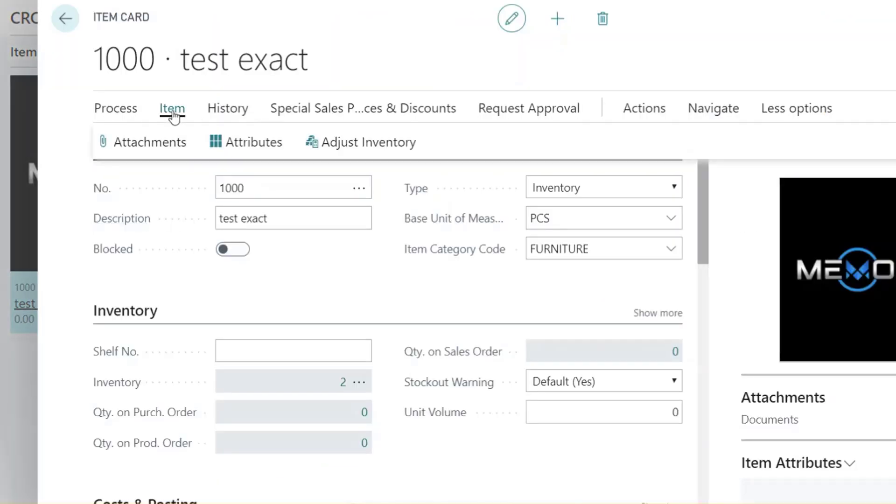
click(695, 112)
click(124, 147)
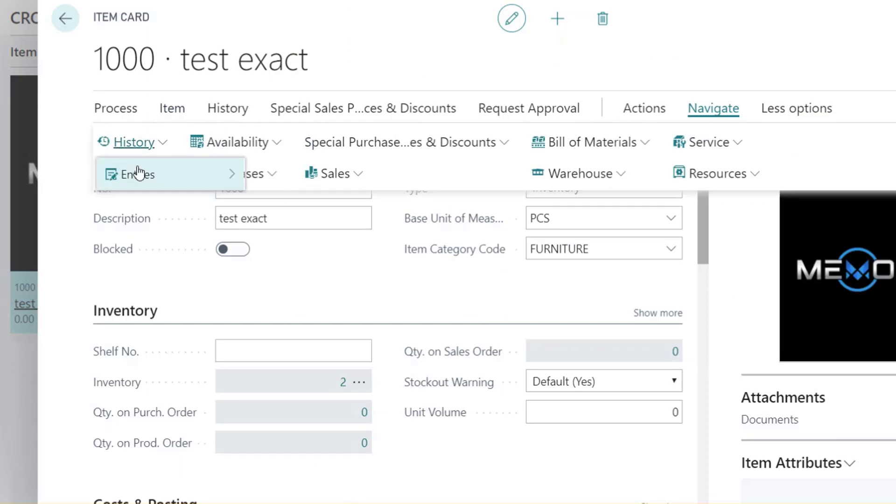
click(130, 175)
click(298, 174)
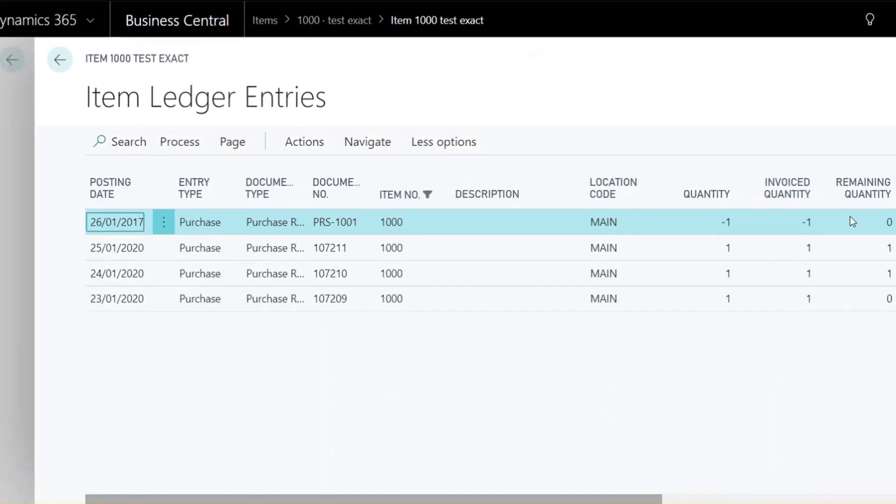
drag(565, 502, 807, 499)
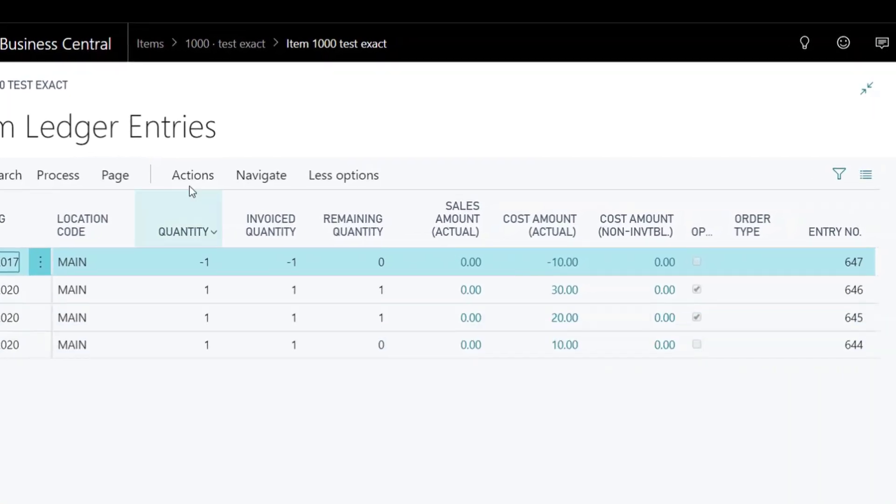
Review the value entries of the 26/01/2017 return entry with quantity -1, and return to the item ledger entries
click(199, 178)
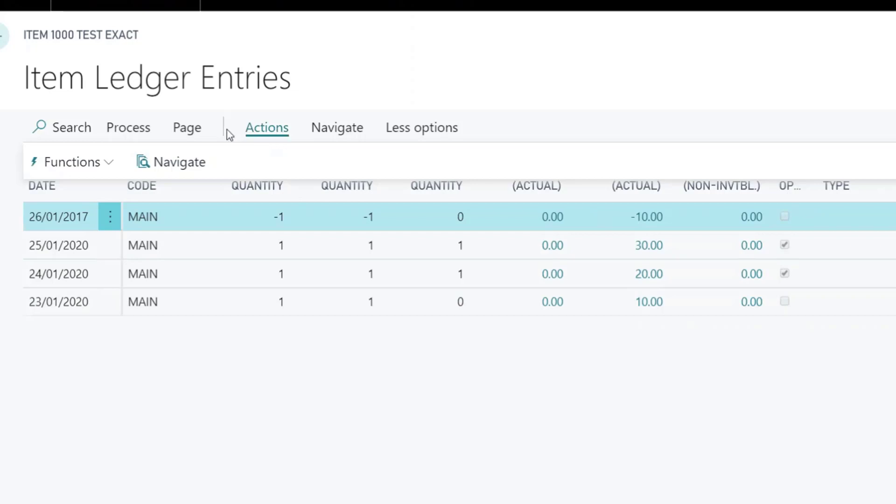
click(74, 164)
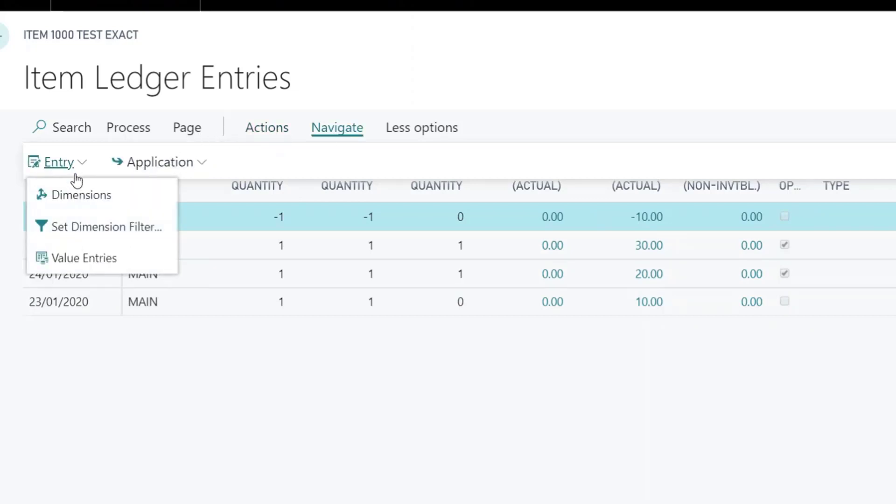
click(79, 258)
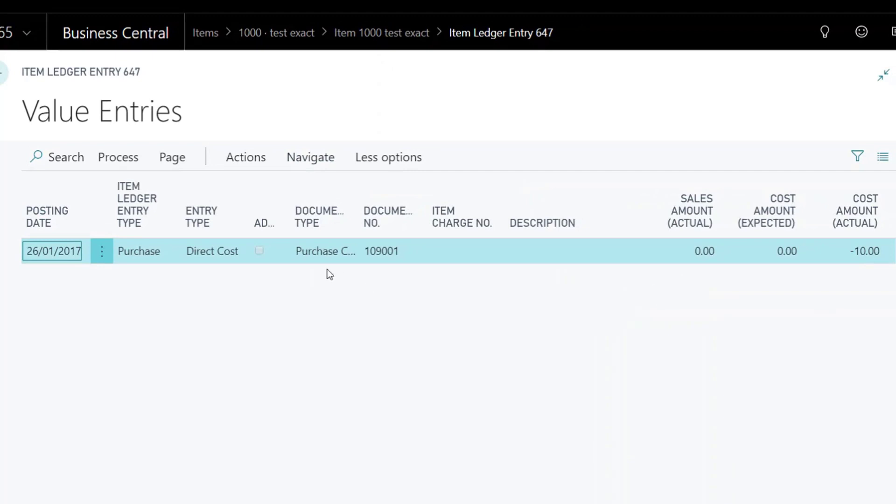
key(Escape)
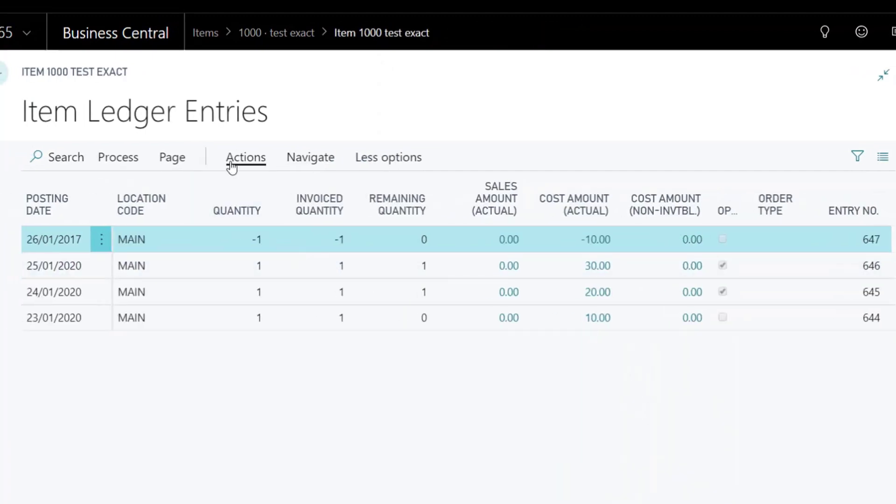
Check which item entry the 26/01/2017 return entry is applied to, including its remaining quantity and entry number
click(306, 163)
click(182, 191)
click(160, 220)
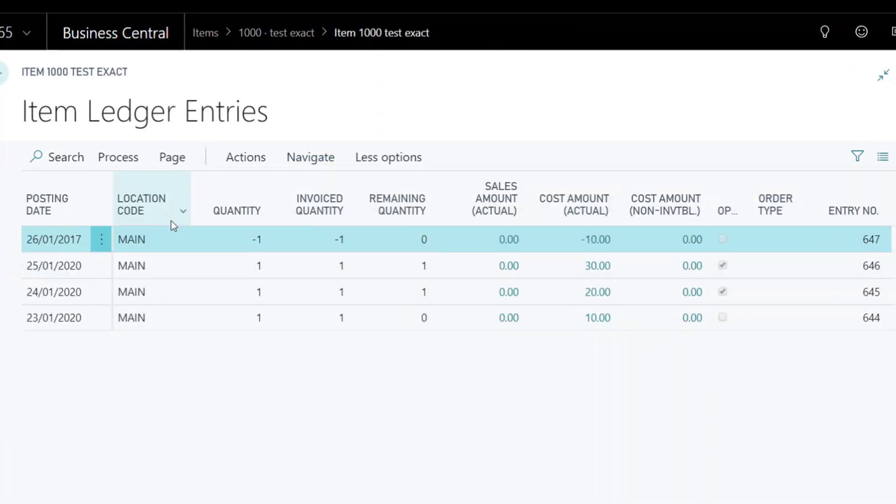
click(768, 105)
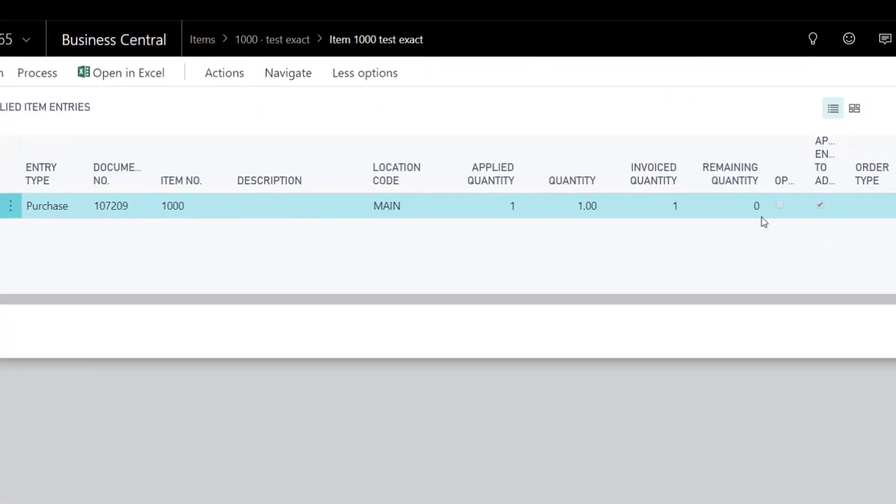
click(842, 314)
drag(716, 313, 456, 296)
key(Escape)
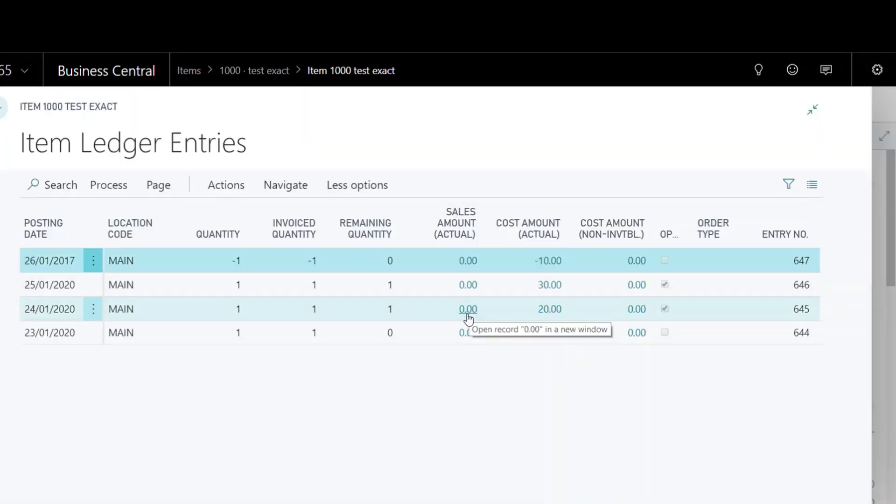
Check the applied entries of the 23/01/2020 purchase entry and return to the item list
click(595, 332)
click(286, 185)
click(135, 214)
click(148, 240)
drag(611, 319, 842, 254)
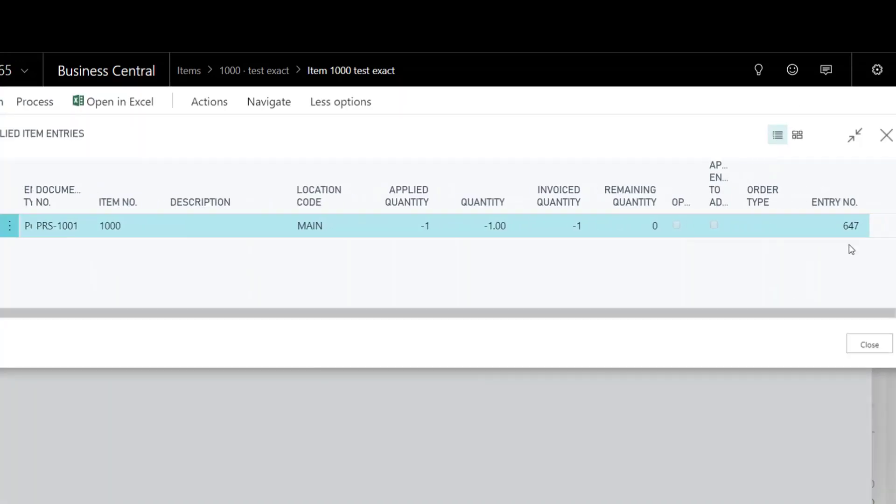
click(869, 345)
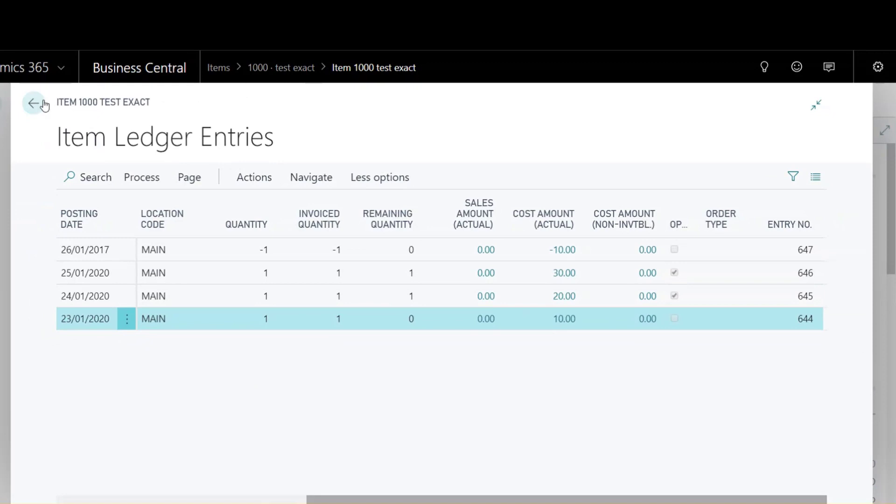
click(44, 105)
click(30, 105)
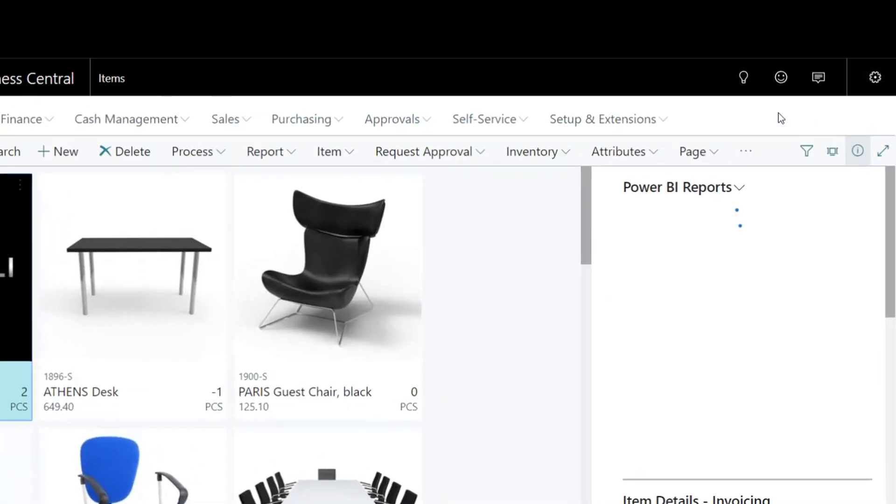
Run the Adjust Cost - Item Entries task for item 1000, test exact
click(746, 88)
text(adjust cost)
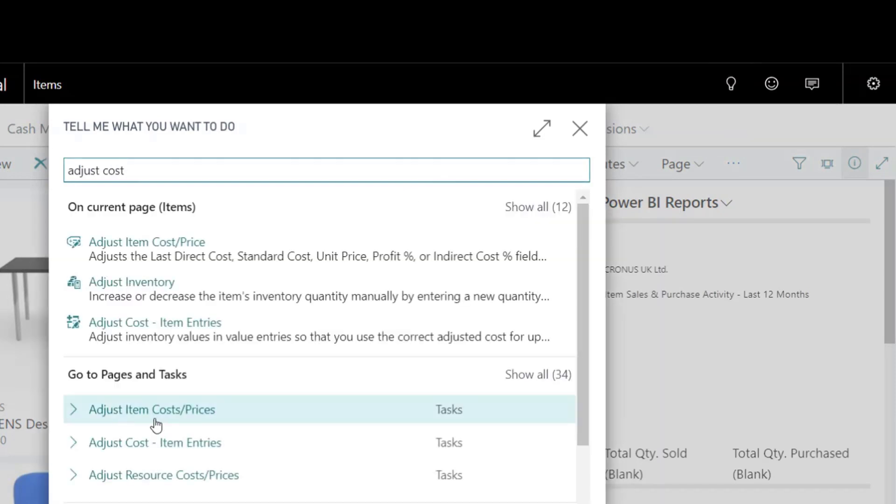
click(184, 444)
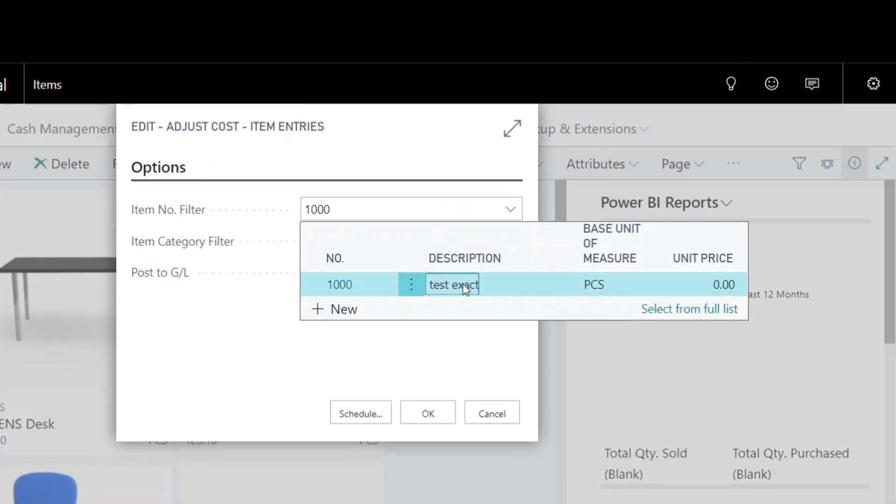
click(463, 288)
click(385, 246)
click(428, 414)
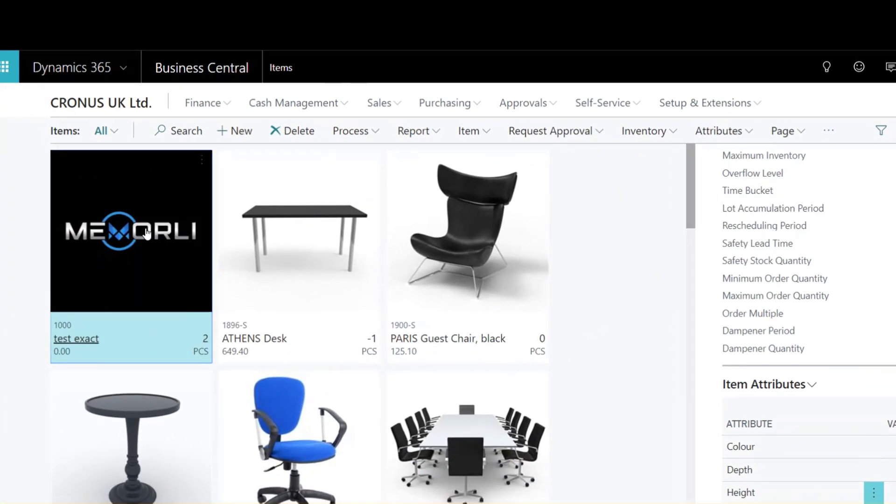
Review the unit cost of item 1000 and its average cost calculation overview, and return to the item list
click(143, 233)
scroll(286, 317, down, 5)
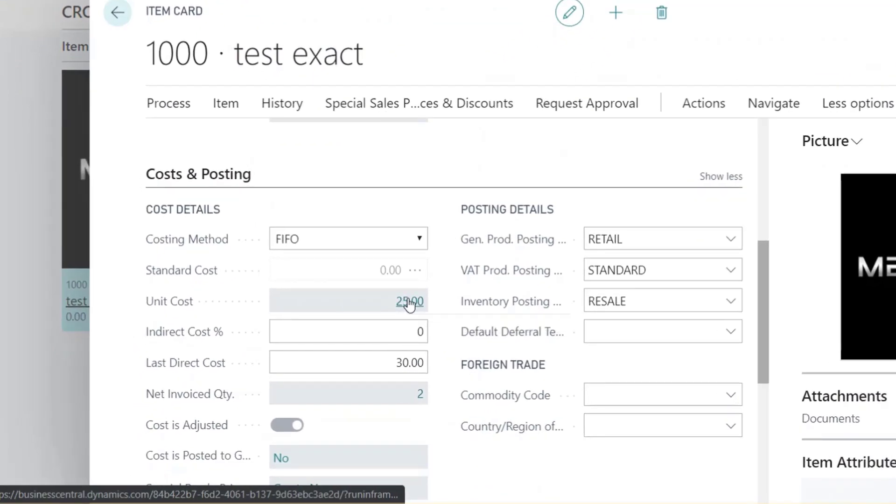
scroll(418, 233, down, 2)
click(405, 223)
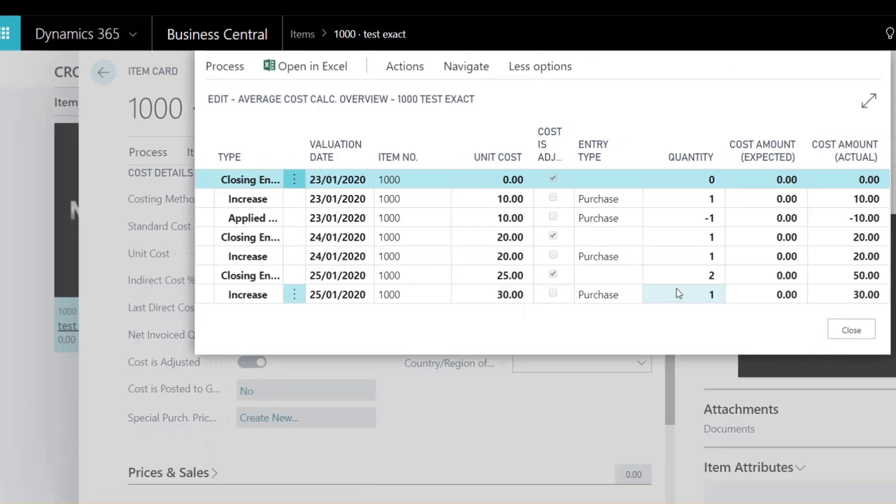
key(Escape)
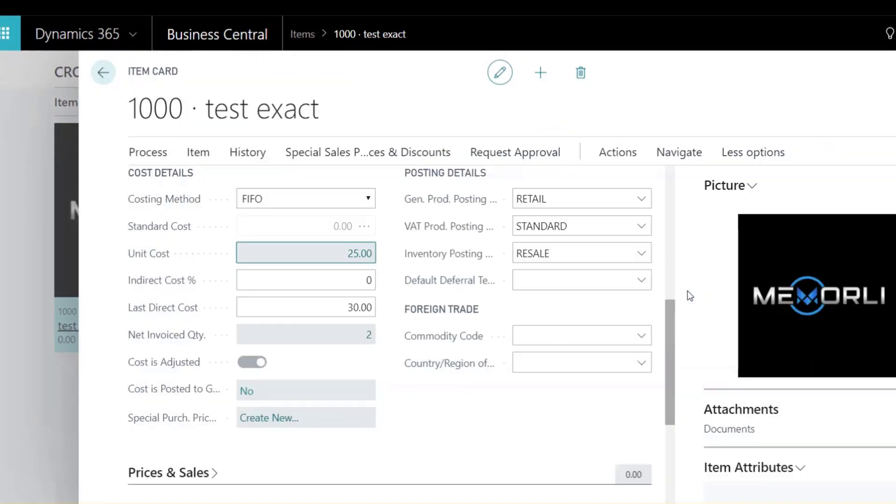
click(100, 72)
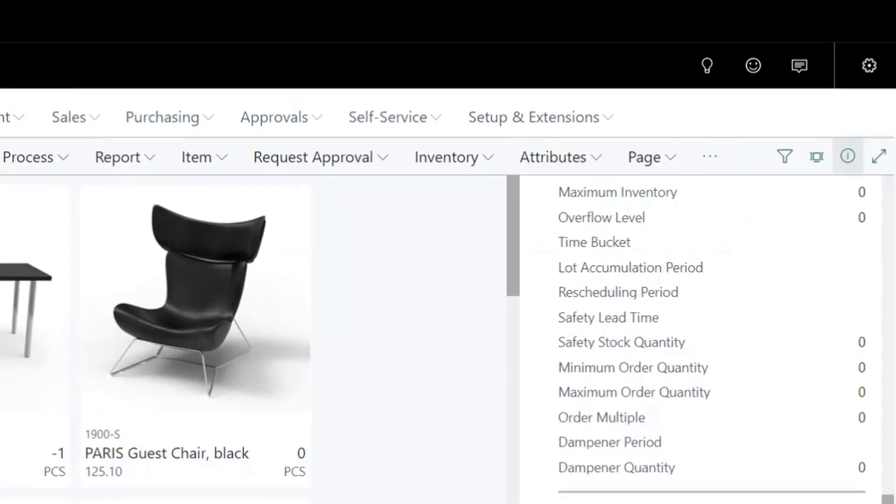
Run Post Inventory Cost to G/L with preview output for item 1000, per posting group with posting enabled, using document number testexact-1001
click(566, 90)
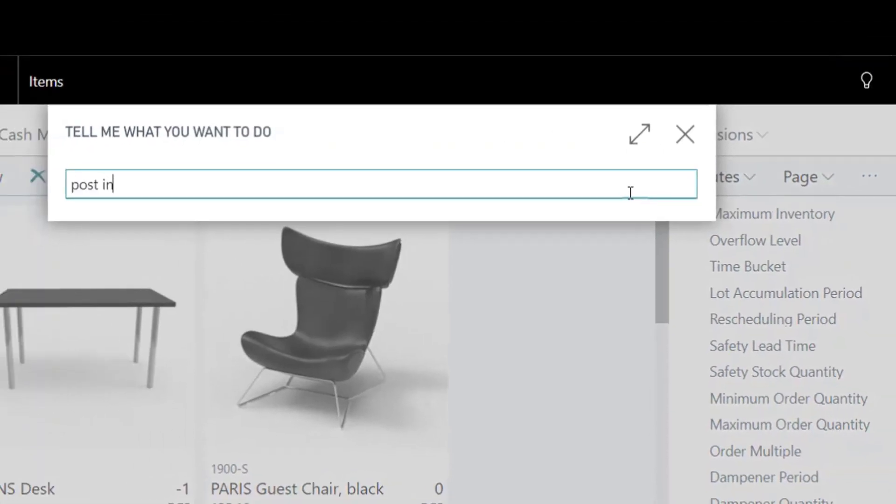
text(post inv)
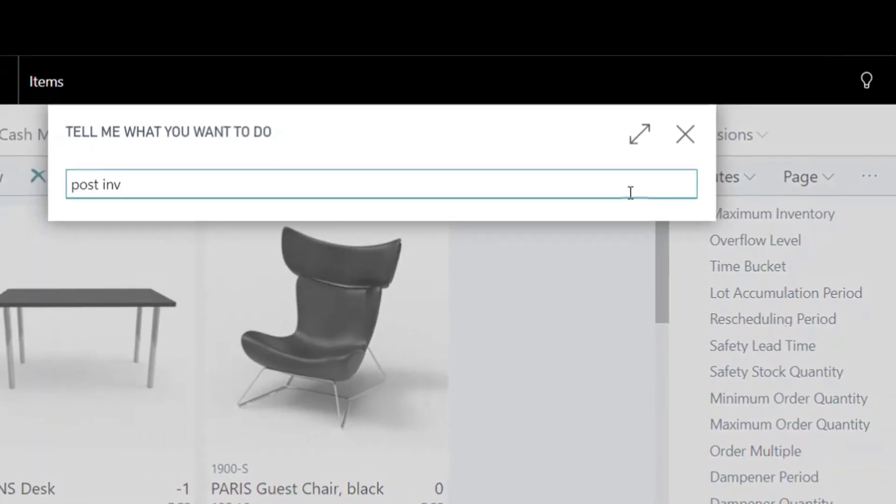
text( cost)
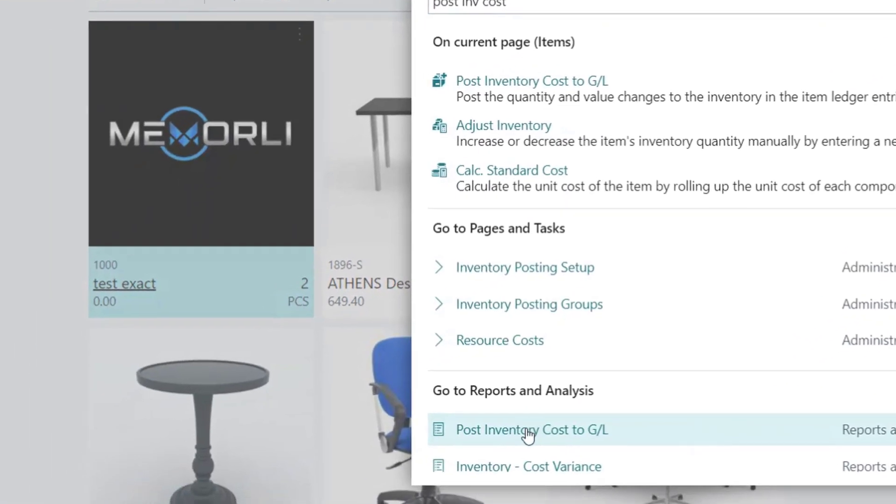
click(357, 475)
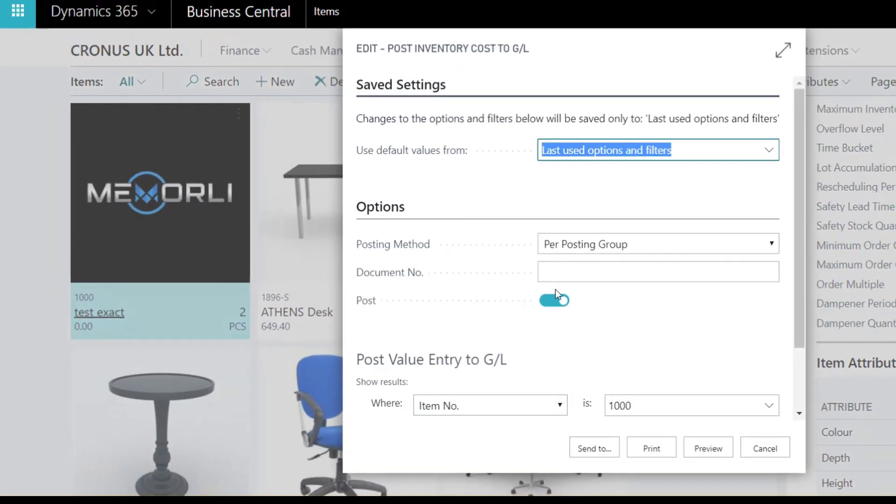
click(580, 273)
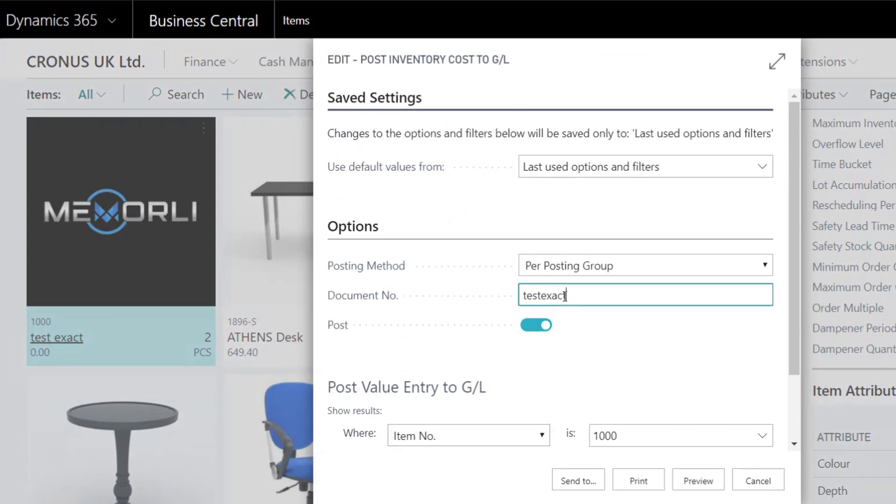
click(637, 353)
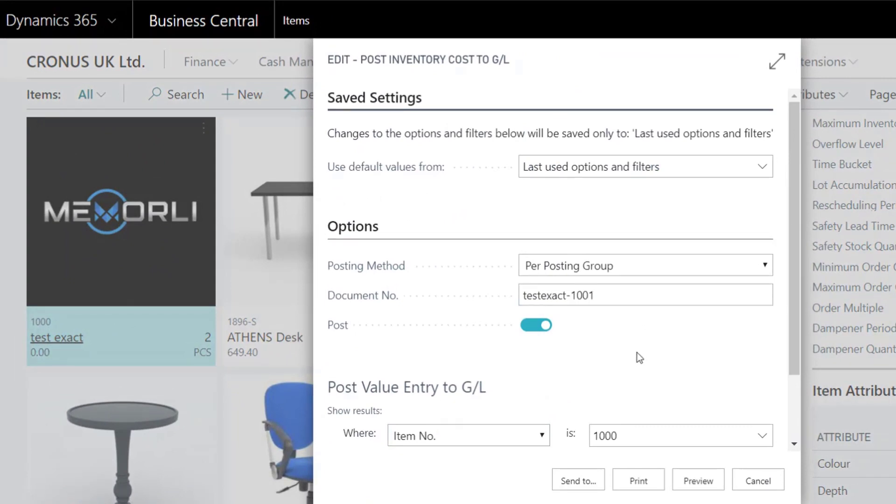
click(699, 481)
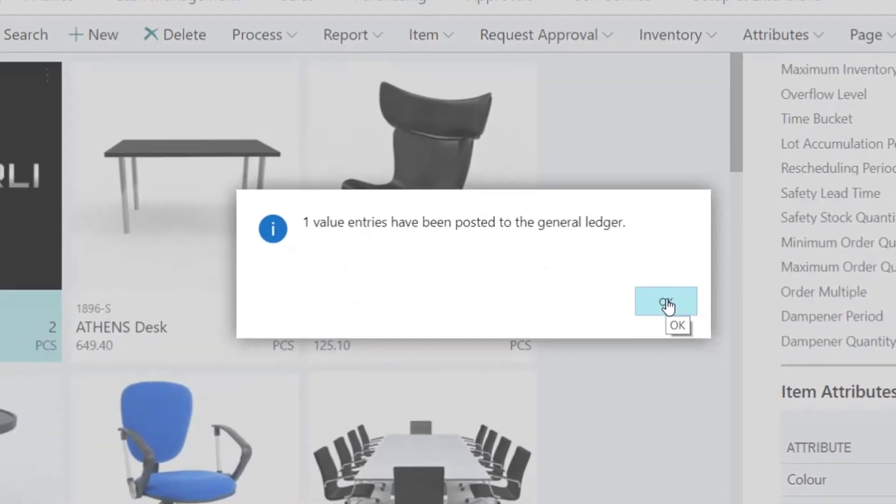
click(632, 306)
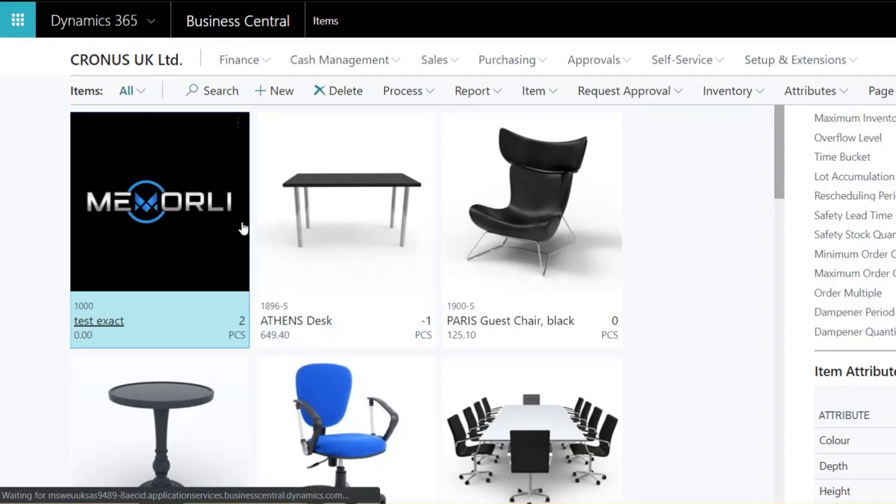
Open the ledger entries of item 1000, test exact, from its item card in the expanded view
click(186, 206)
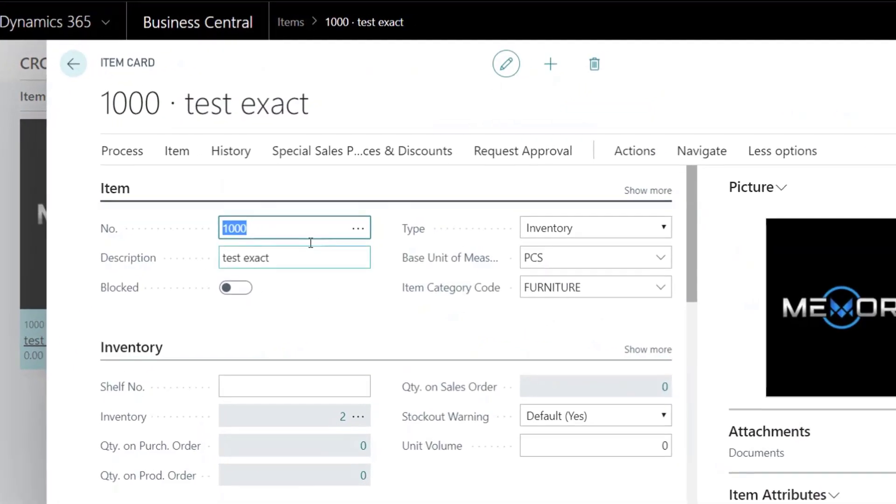
click(701, 151)
click(140, 185)
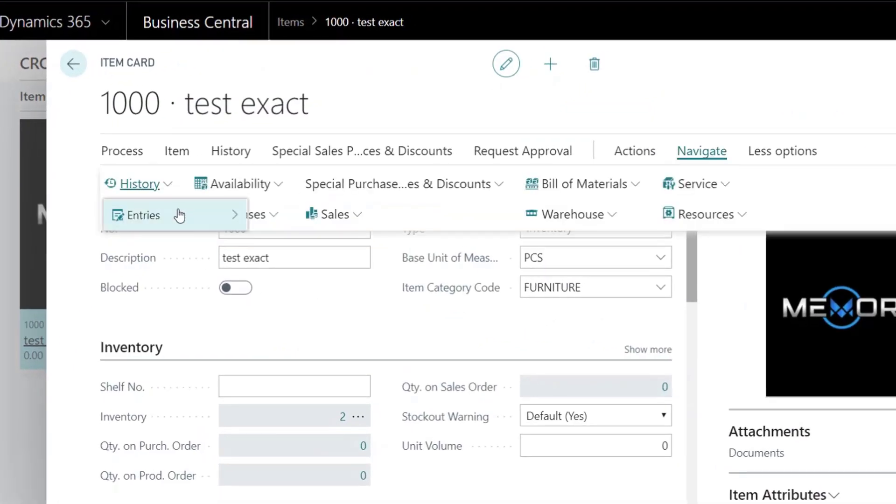
mouse_move(187, 215)
click(306, 219)
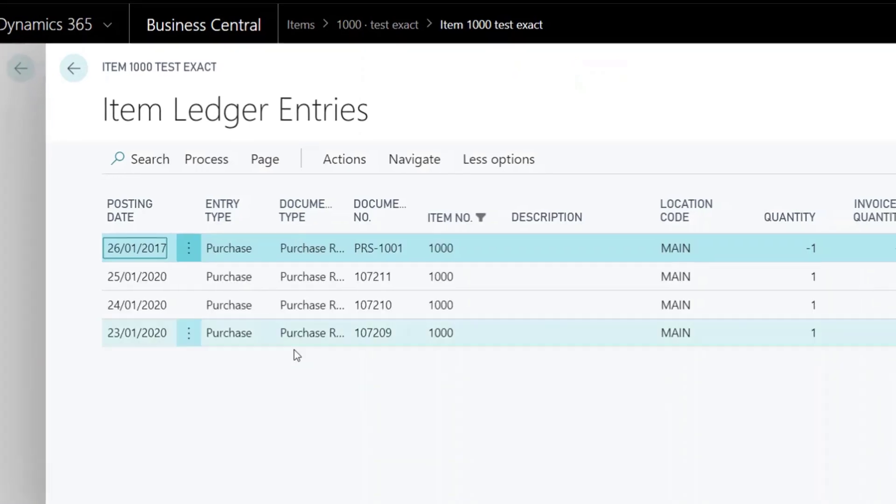
click(858, 110)
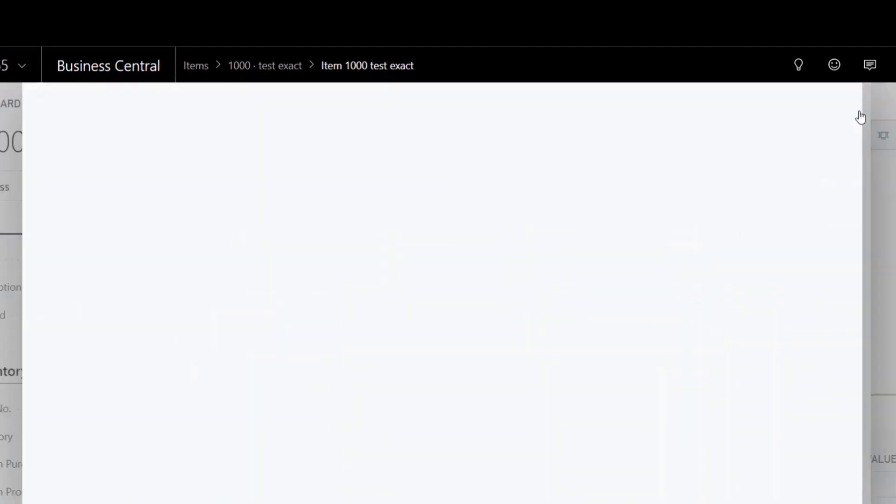
click(739, 108)
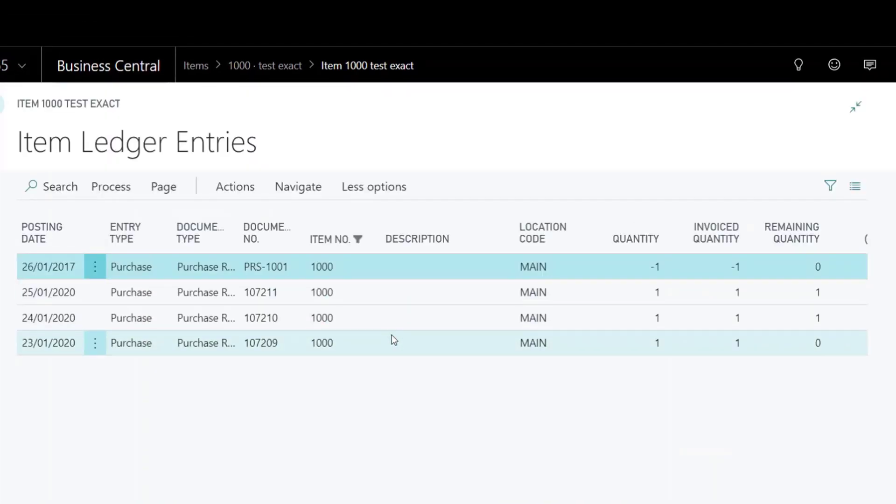
Open the value entries of the 23/01/2020 purchase entry and examine its cost amounts
click(234, 343)
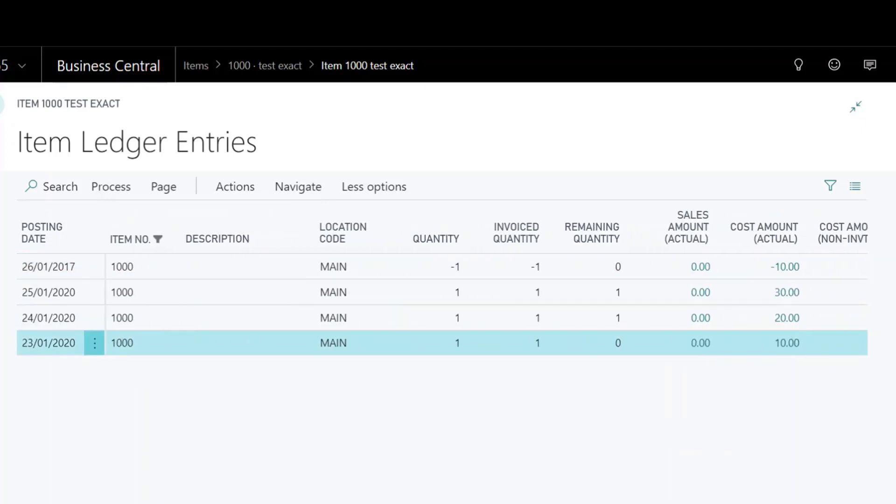
click(250, 195)
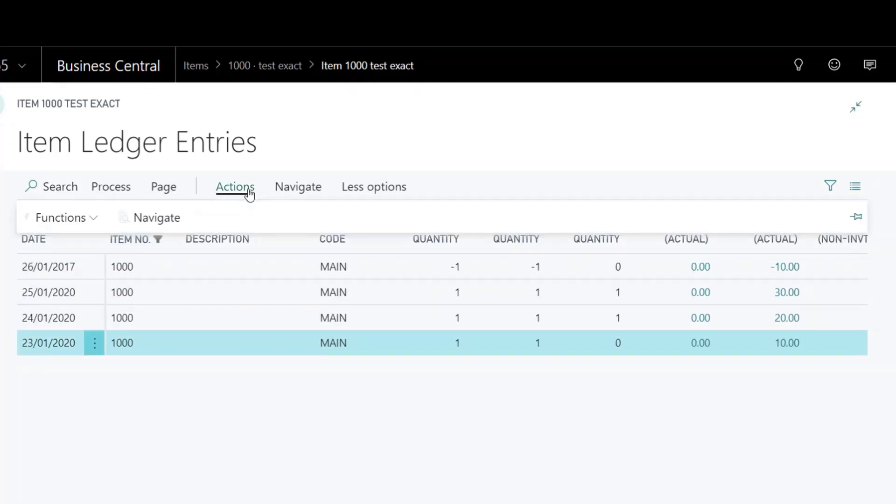
click(124, 187)
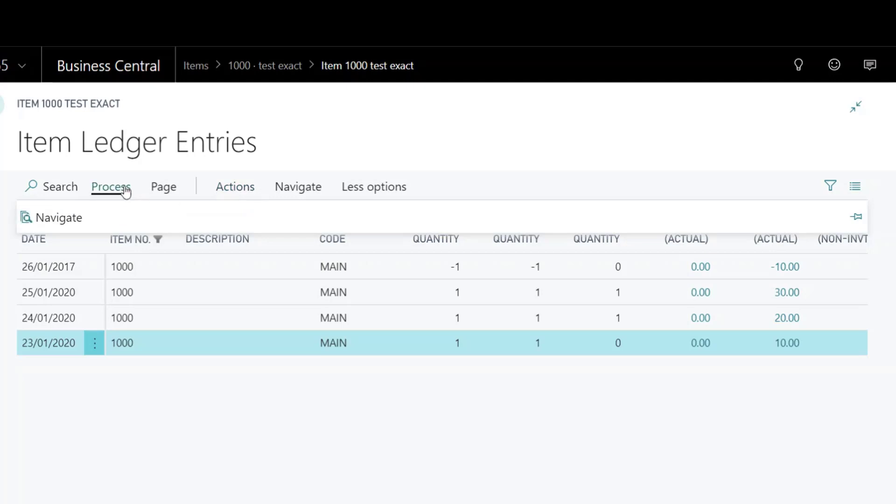
click(310, 196)
click(61, 220)
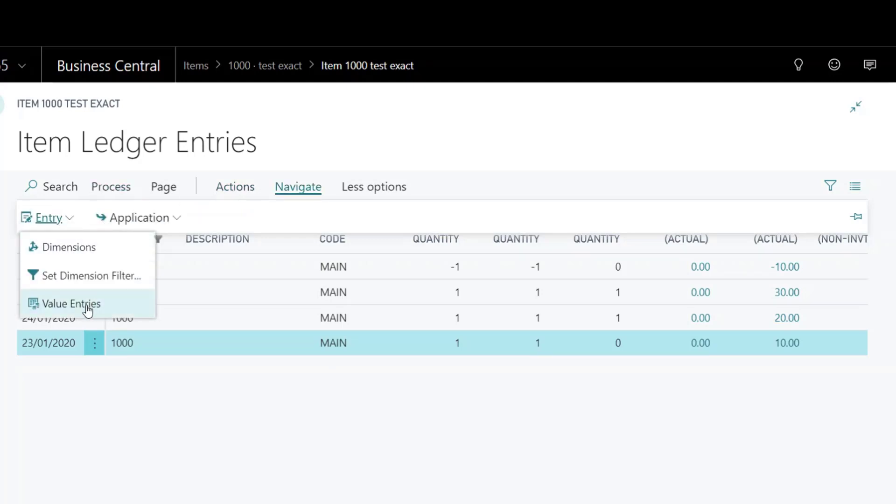
click(88, 306)
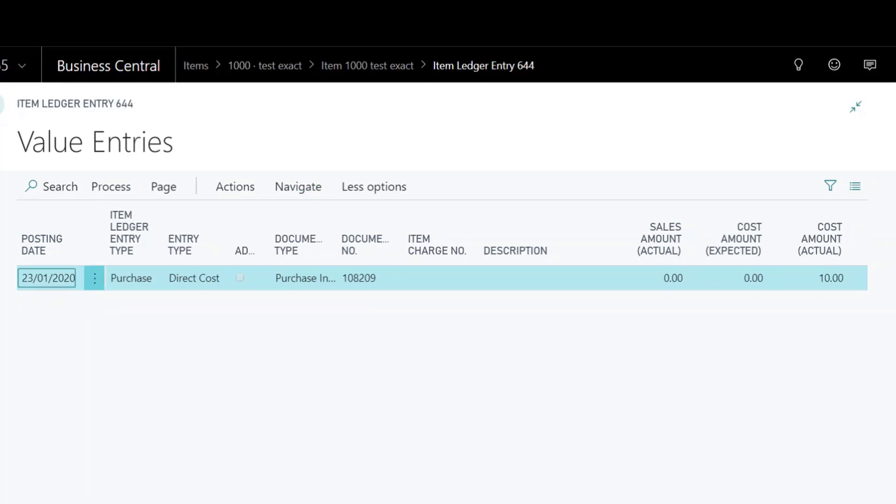
Check the cost posted to G/L for the 23/01/2020 purchase entry, and in the value entries of the 24/01/2020 purchase entry
scroll(627, 233, right, 8)
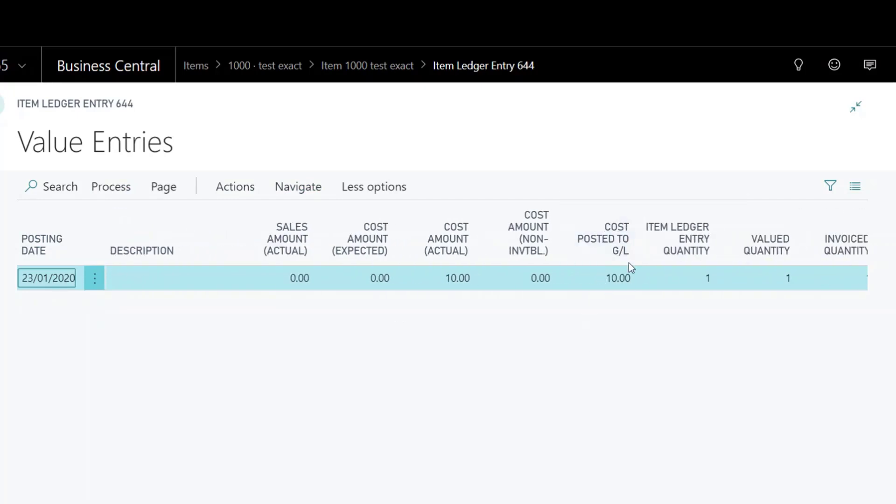
key(Escape)
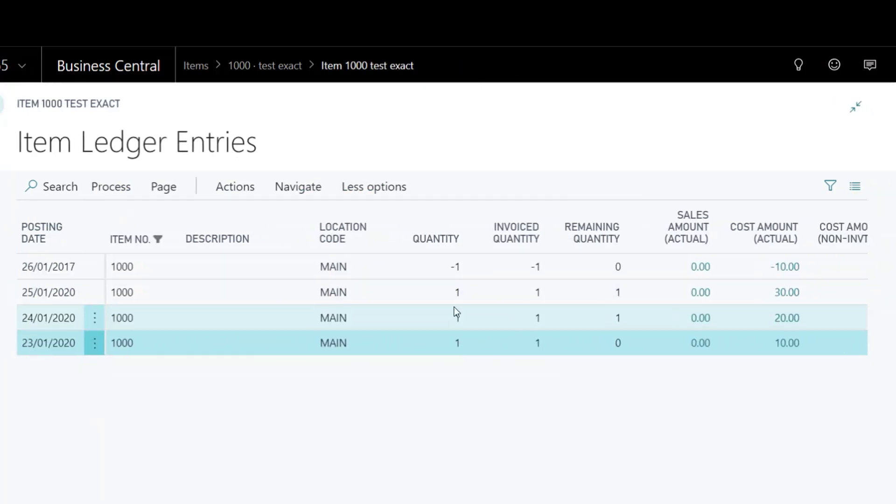
click(368, 322)
click(301, 189)
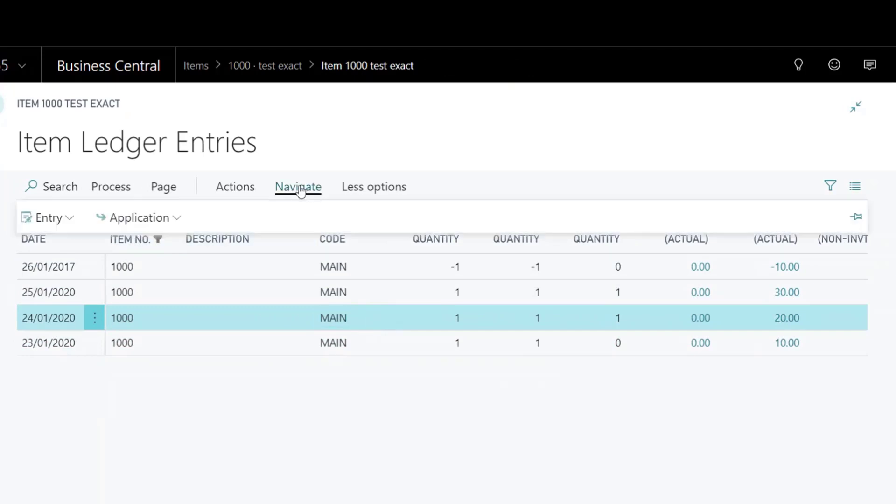
click(69, 222)
click(80, 302)
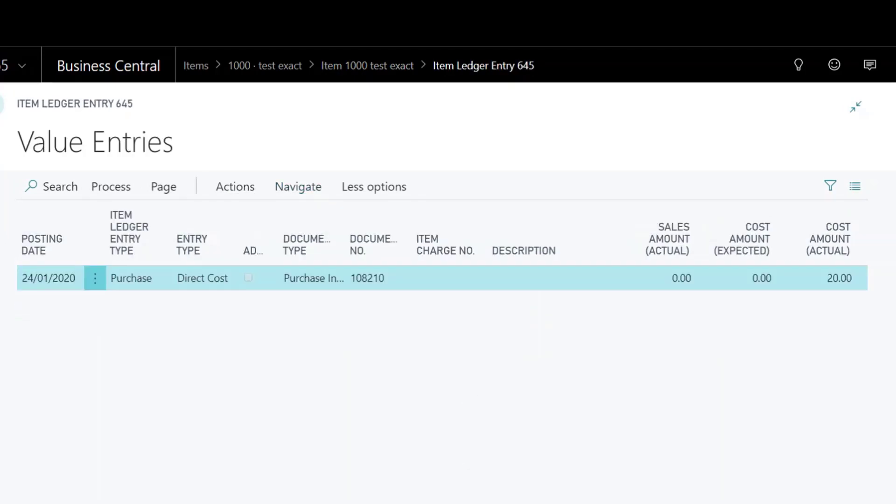
scroll(443, 252, right, 10)
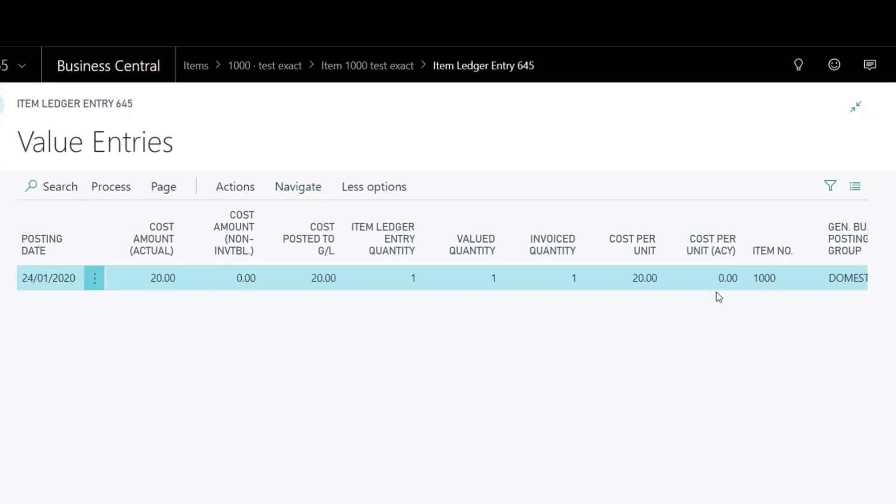
key(Escape)
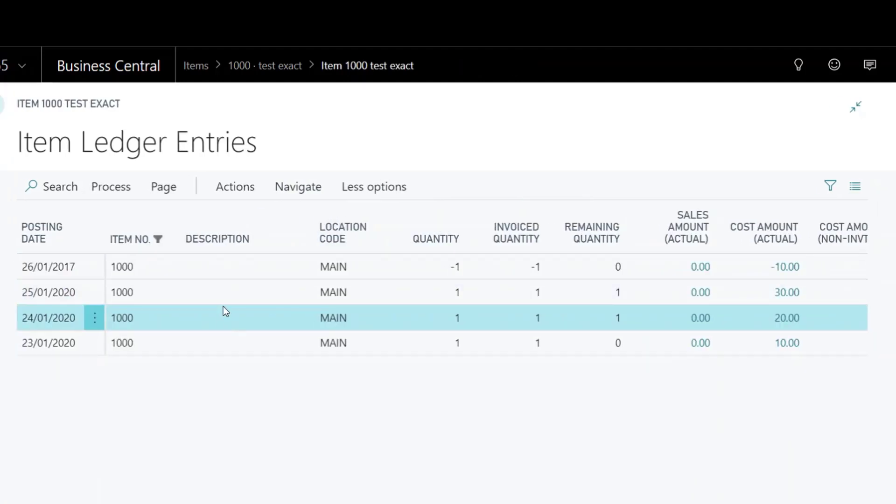
Open the value entries of the 25/01/2020 purchase entry, examine the cost posted to G/L, and return from the ledger entries
click(228, 294)
click(304, 188)
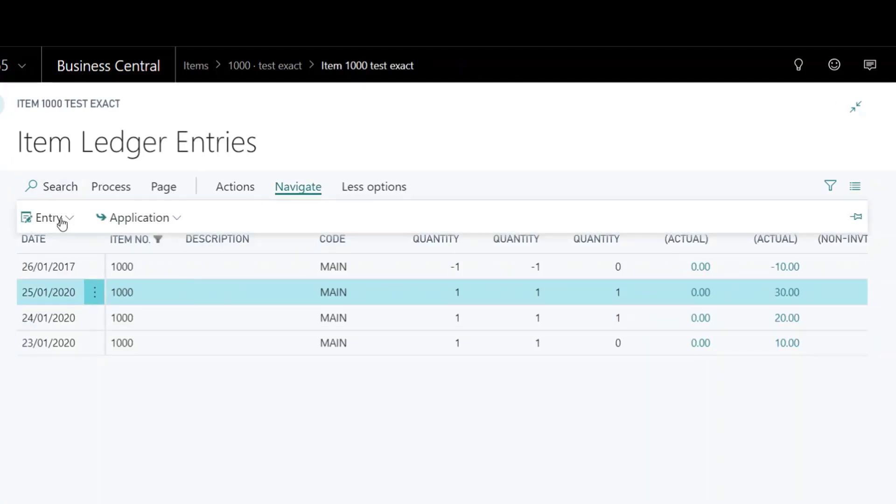
click(48, 218)
click(70, 304)
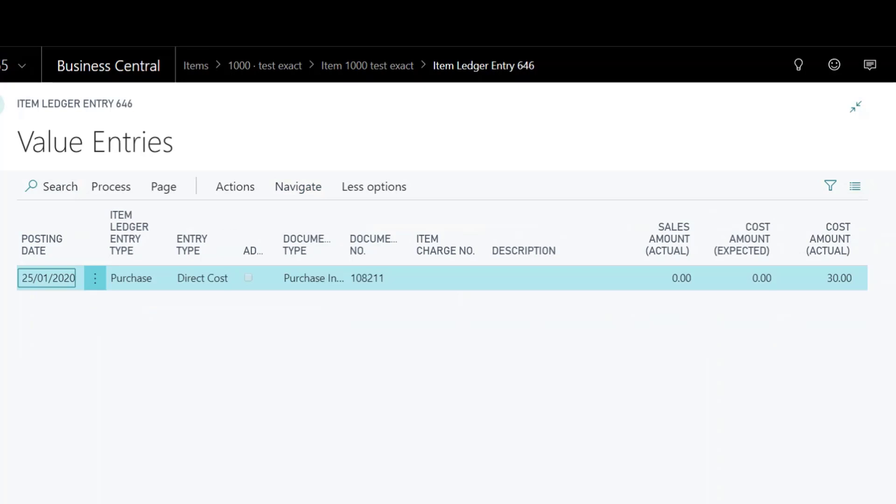
scroll(467, 278, right, 10)
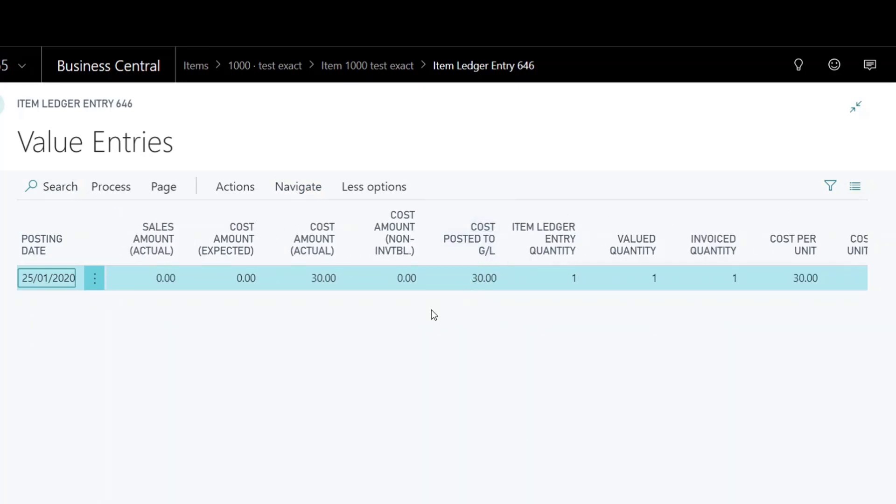
key(Escape)
key(Escape)
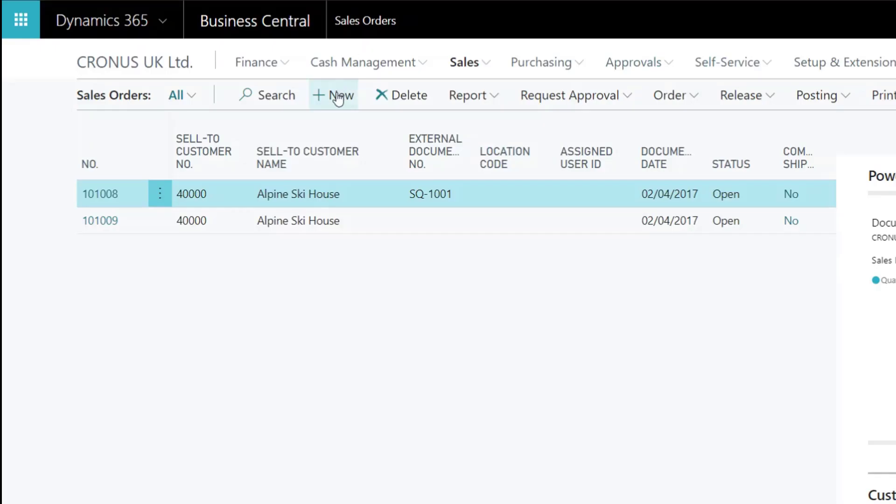
Create a new sales order for test customer 1, customer number C00010
click(329, 98)
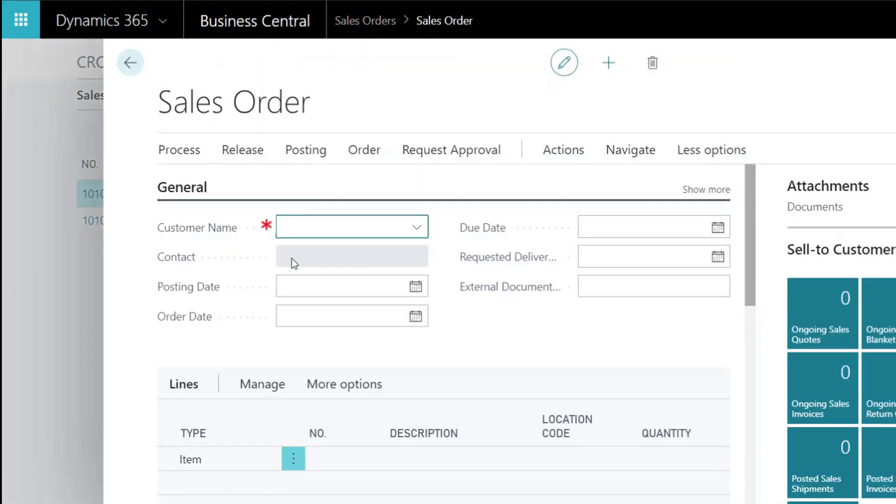
click(417, 228)
scroll(445, 323, down, 3)
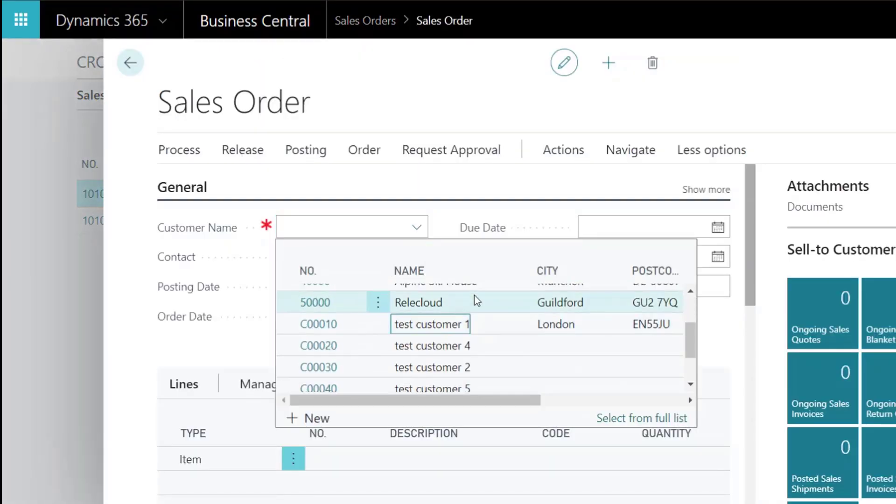
click(429, 323)
Show all general fields of the sales order and set its posting date to 27/01/2020
click(706, 189)
drag(595, 229, 580, 230)
text(27/04/2017)
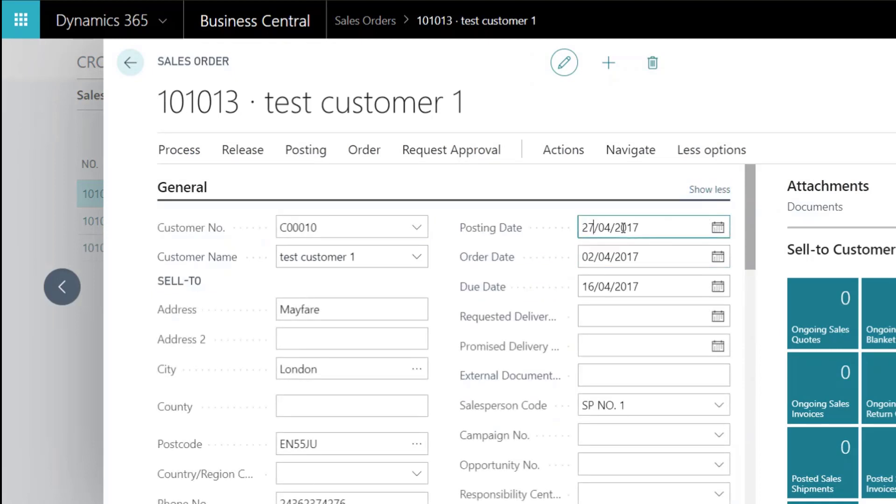
key(BackSpace)
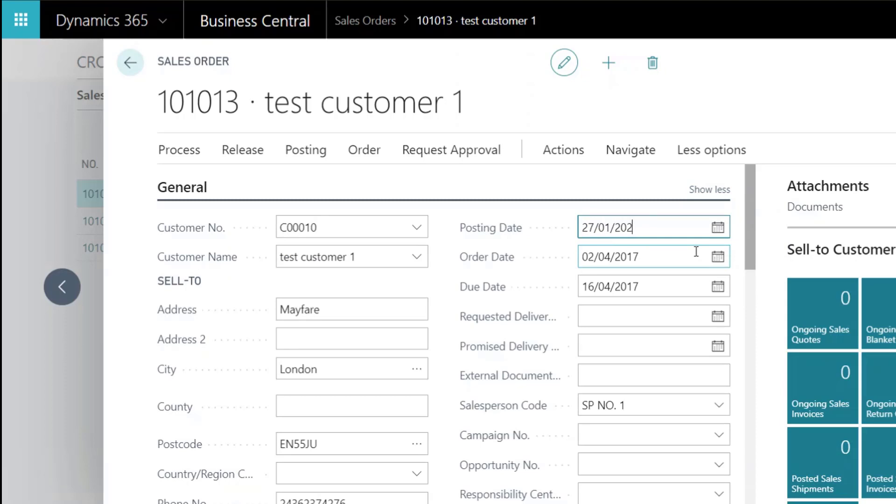
text(0)
key(Tab)
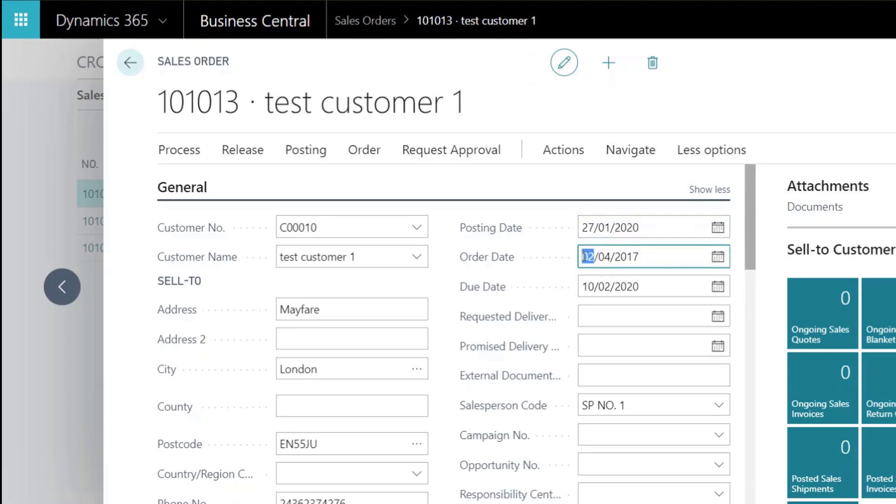
Set the sales order's order date to 27/01/2020 and collapse the additional general fields
text(27)
key(Right)
key(Right)
key(Right)
key(shift+Left)
text(1)
key(Right)
key(Right)
key(Right)
key(Right)
key(BackSpace)
key(BackSpace)
text(20)
key(Tab)
scroll(552, 356, down, 3)
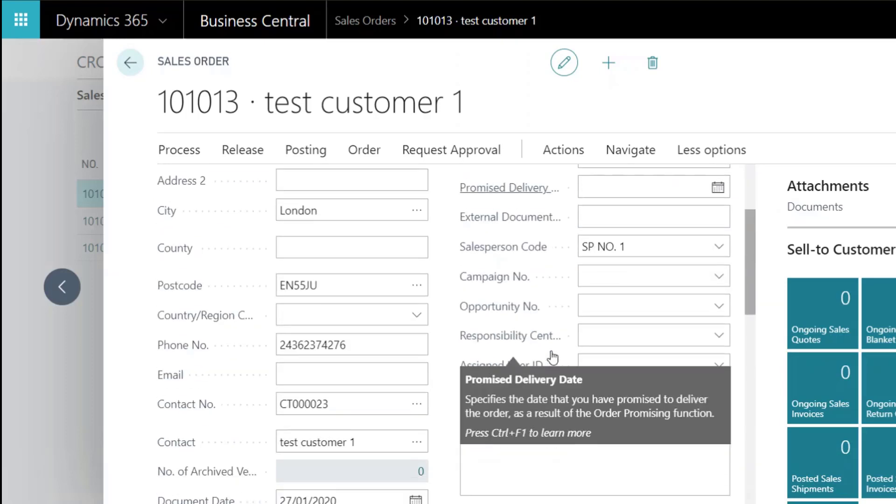
scroll(370, 469, up, 3)
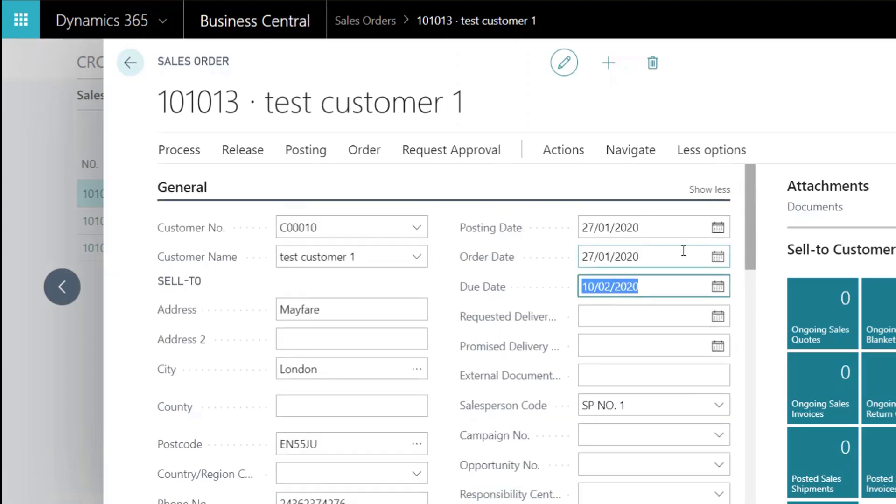
click(714, 189)
Add a sales line for item 1000, test exact, with location code MAIN and quantity 1
scroll(394, 336, down, 2)
click(340, 378)
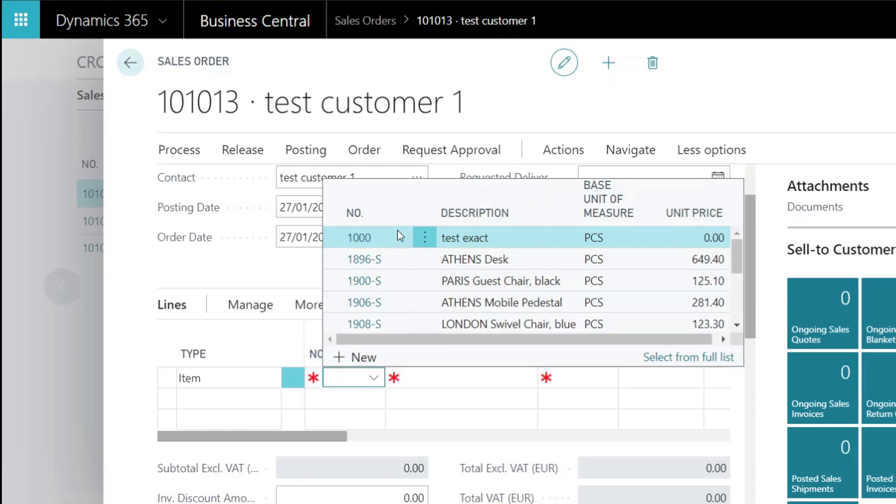
click(384, 236)
key(Tab)
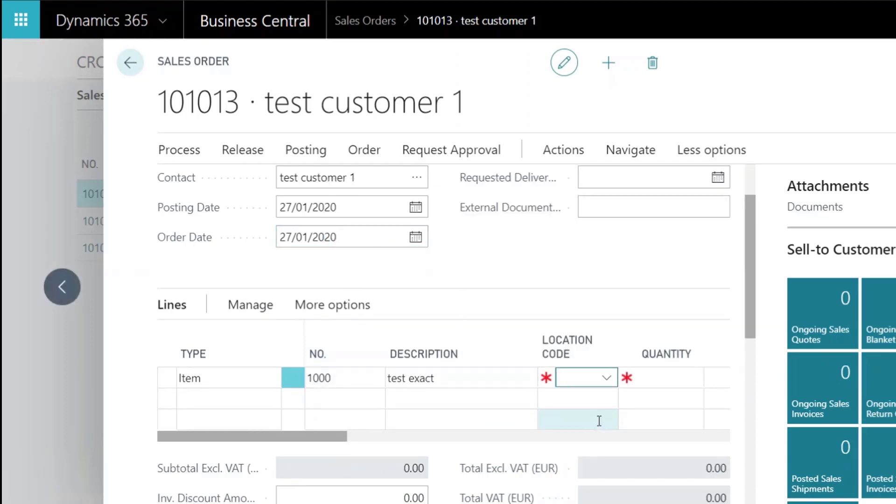
click(611, 443)
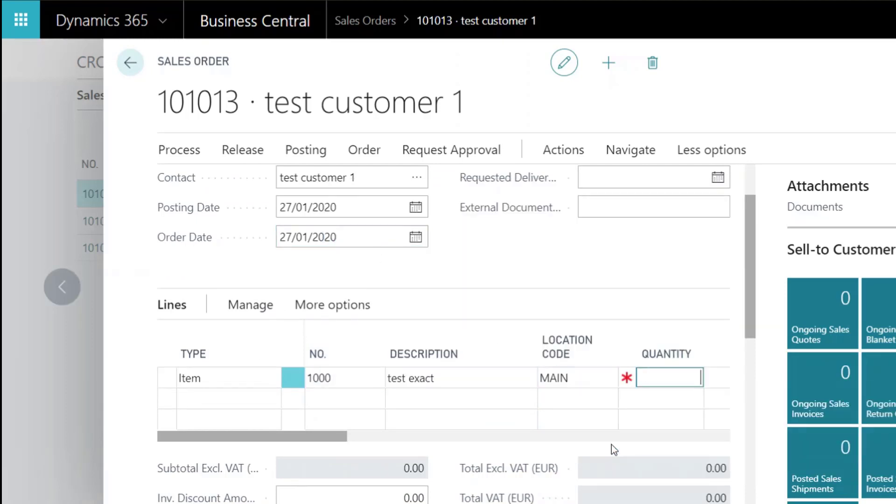
text(1)
key(Tab)
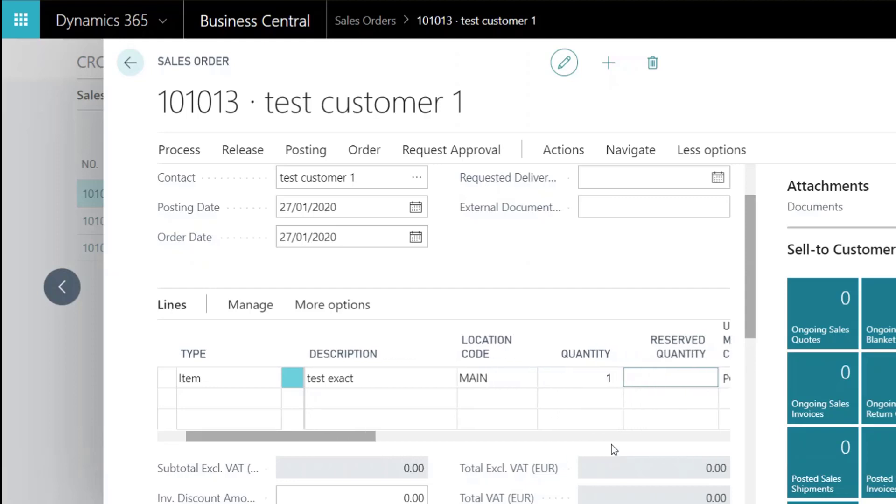
Set the unit price excluding VAT of the item 1000 sales line to 50
key(Tab)
key(Tab)
text(50)
key(Tab)
click(600, 398)
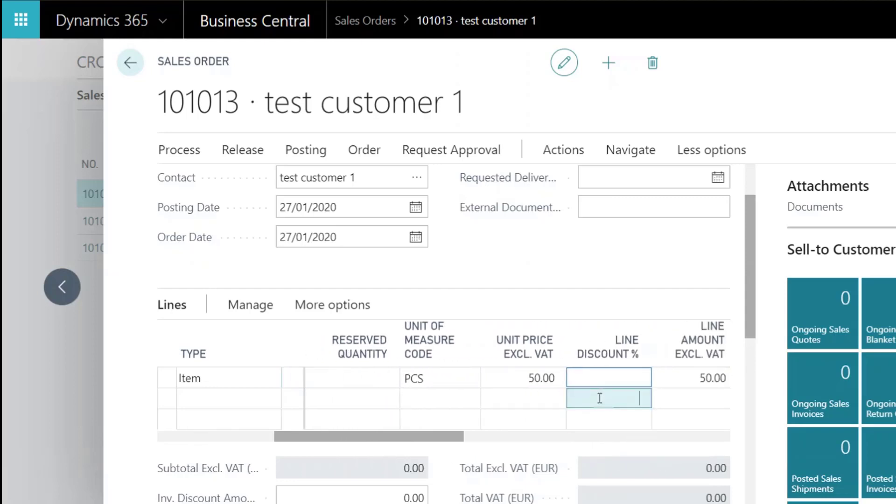
Open the sales order statistics and examine the original, adjusted and cost adjustment amounts under Invoicing
click(197, 154)
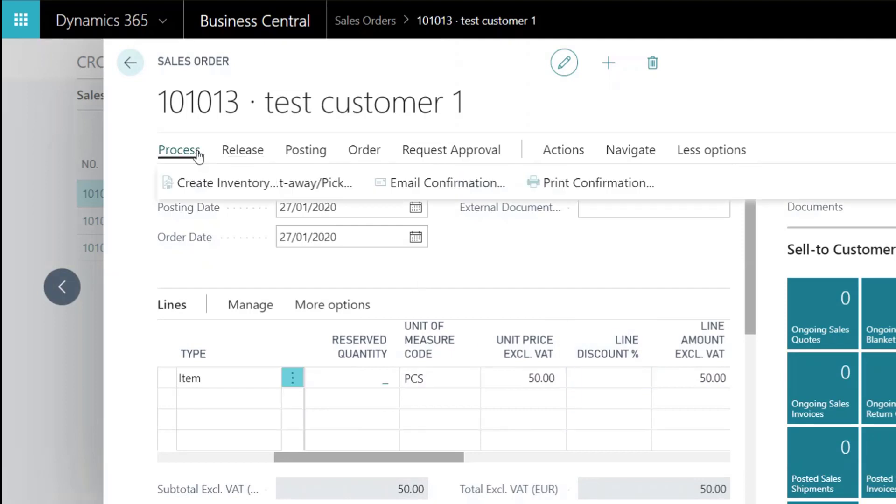
mouse_move(363, 160)
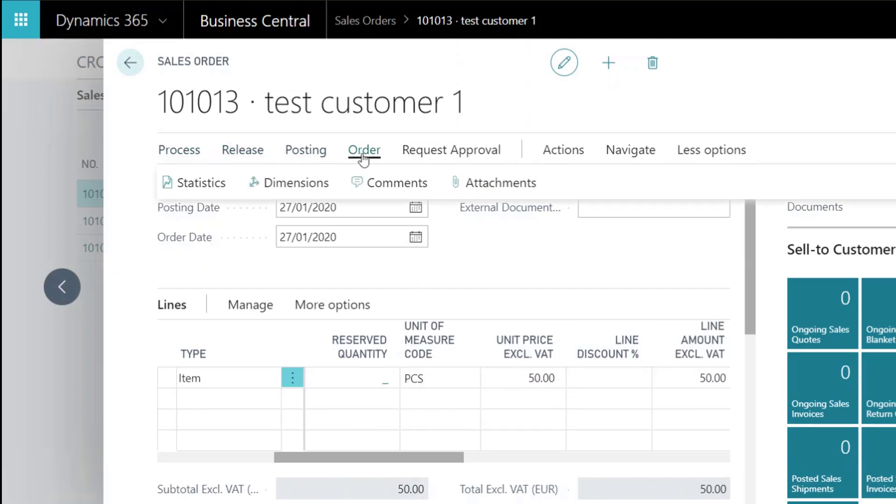
click(193, 185)
scroll(778, 384, down, 5)
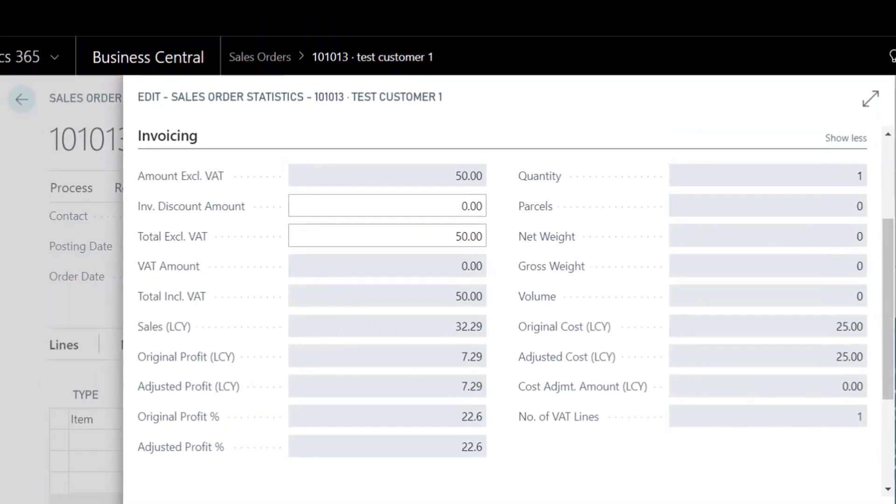
key(Escape)
Post the sales order for test customer 1 and decline opening the posted invoice
scroll(285, 261, up, 2)
mouse_move(79, 189)
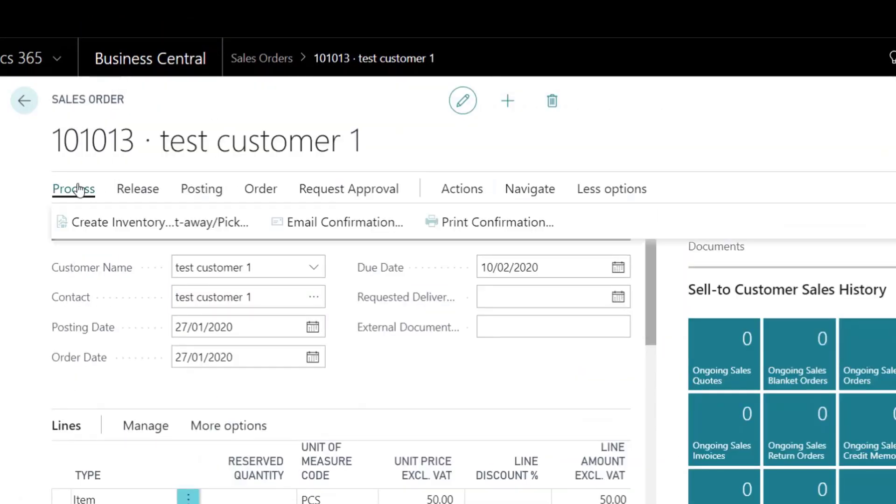
mouse_move(184, 199)
click(81, 222)
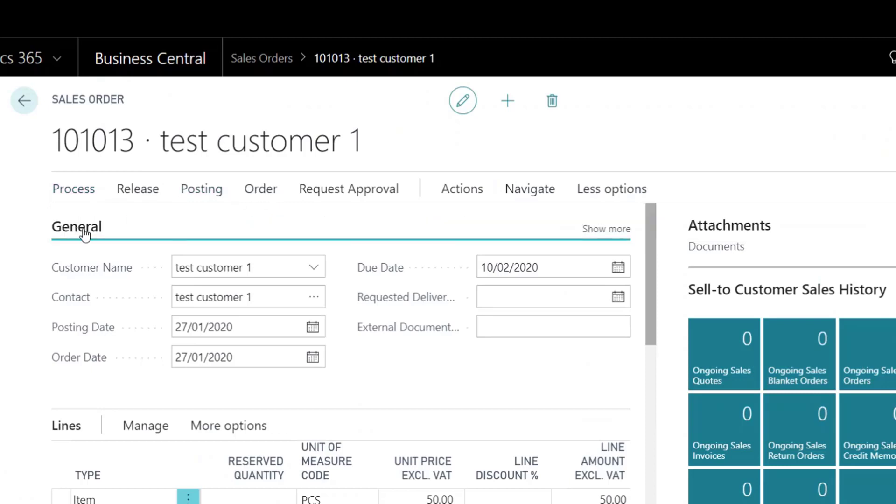
click(612, 388)
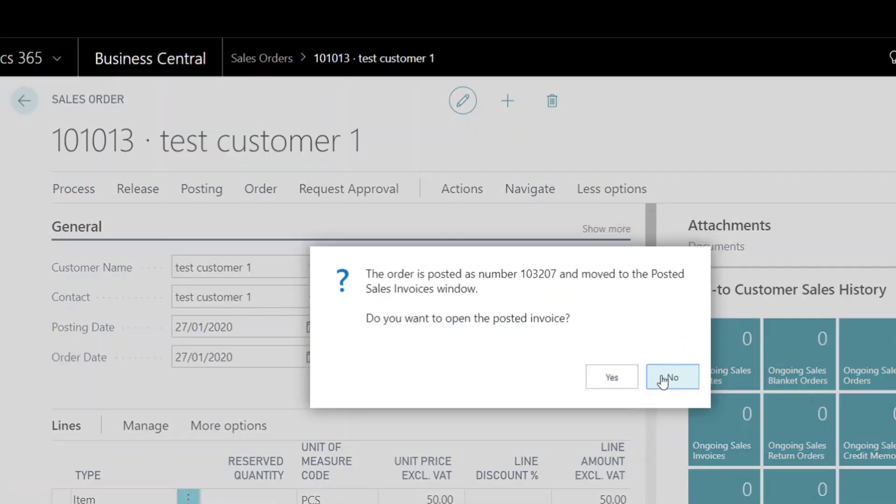
click(667, 377)
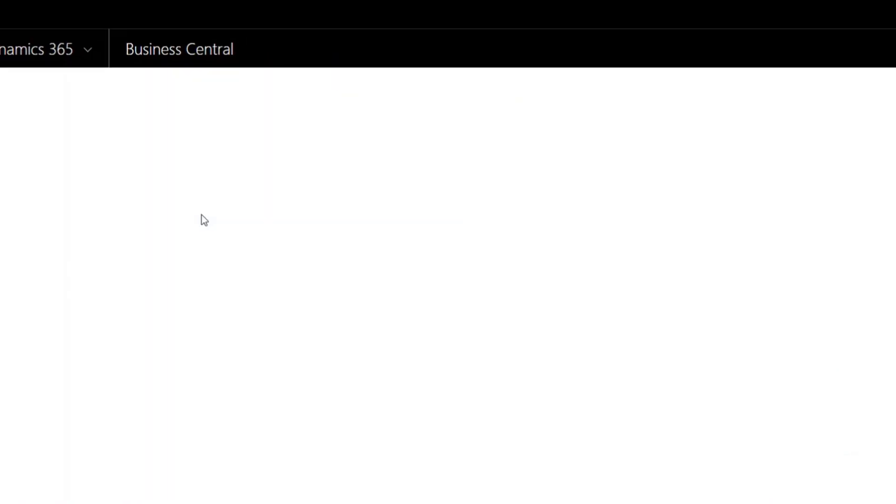
Open the ledger entries of item 1000 from its item card and examine the actual cost amount of the 27/01/2020 sale
click(169, 229)
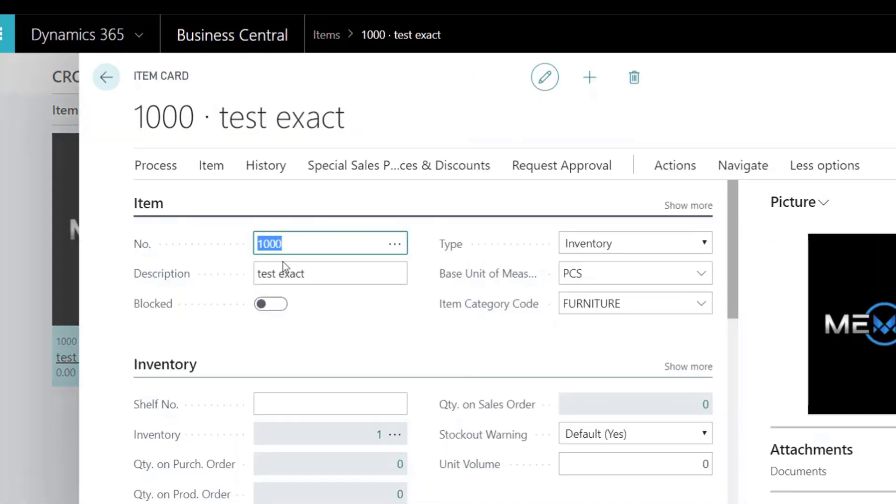
click(258, 168)
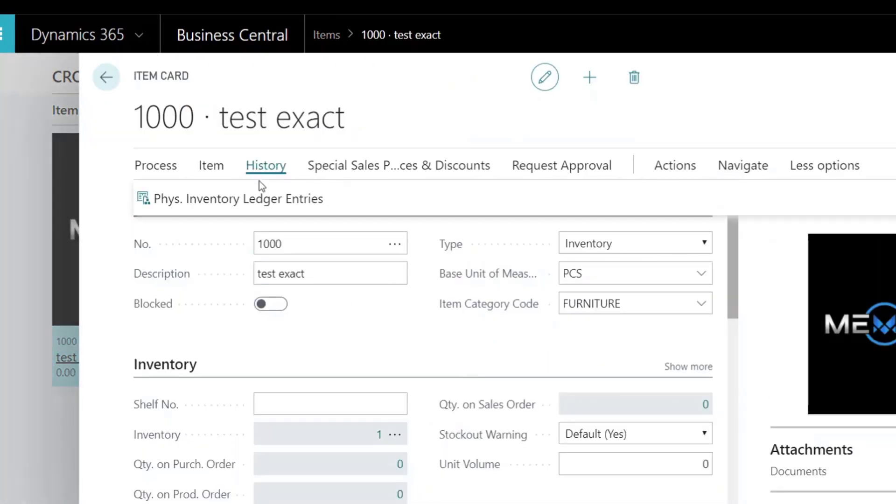
click(738, 167)
click(171, 199)
mouse_move(175, 230)
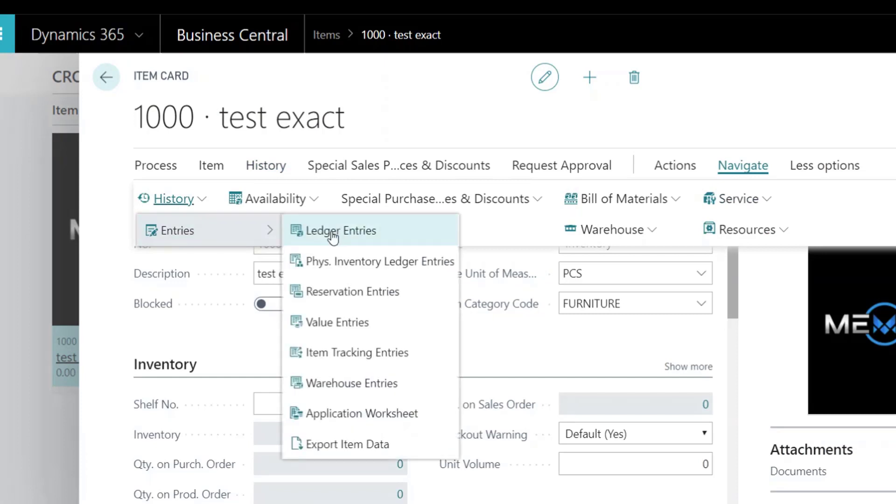
click(292, 231)
click(251, 246)
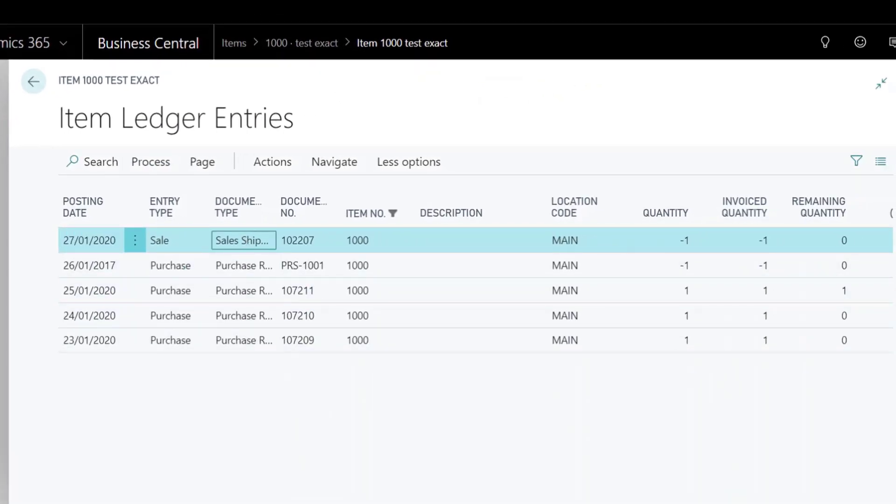
scroll(518, 274, right, 5)
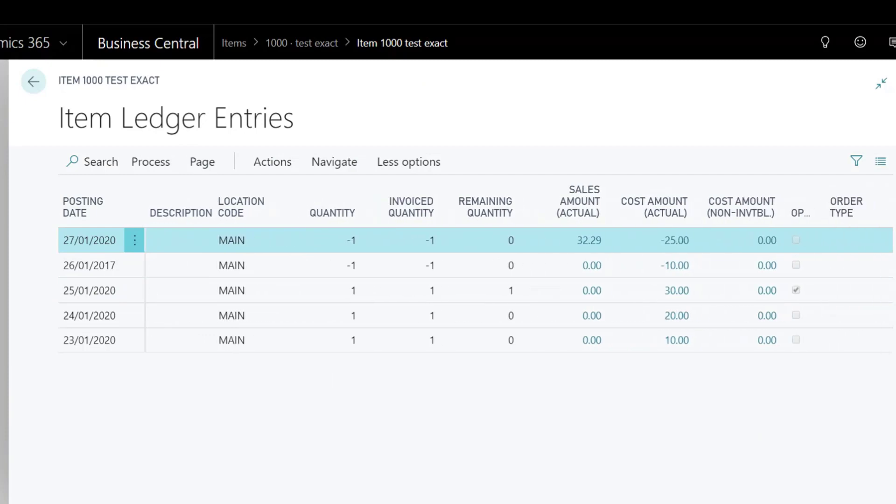
scroll(518, 273, right, 2)
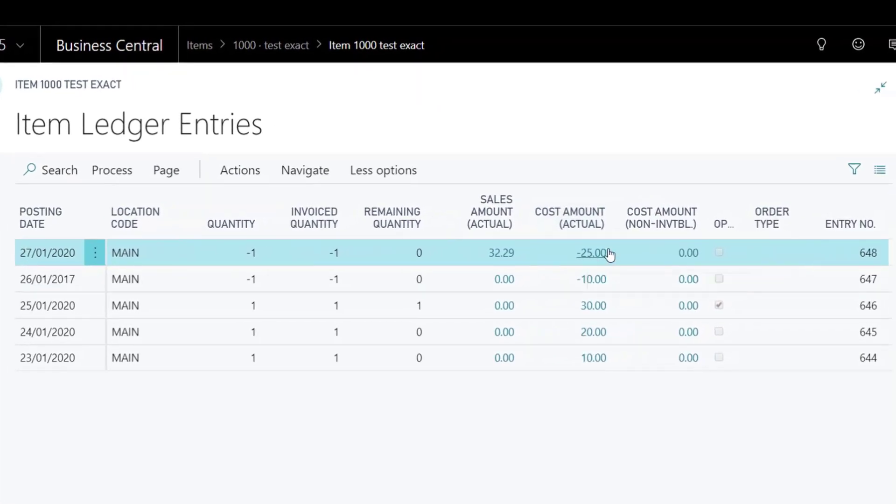
Open the value entries of the 27/01/2020 sale and examine its actual cost and the cost posted to G/L
click(303, 173)
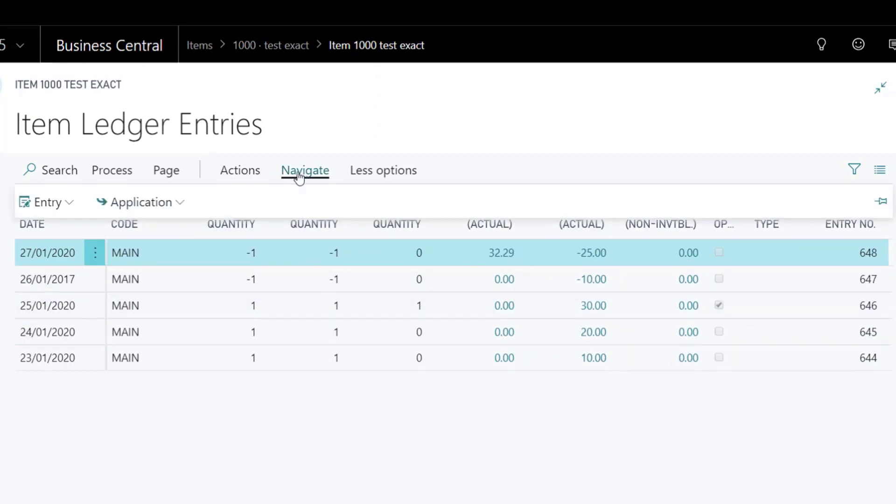
click(47, 202)
click(75, 290)
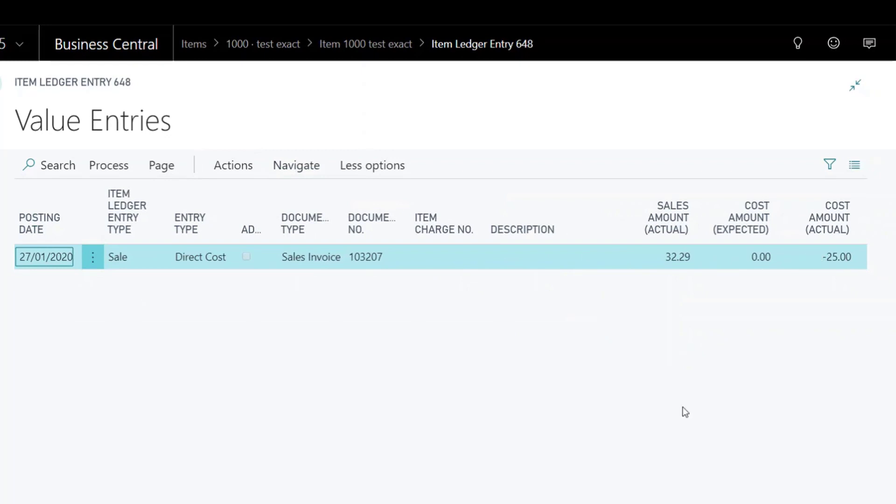
scroll(338, 349, right, 10)
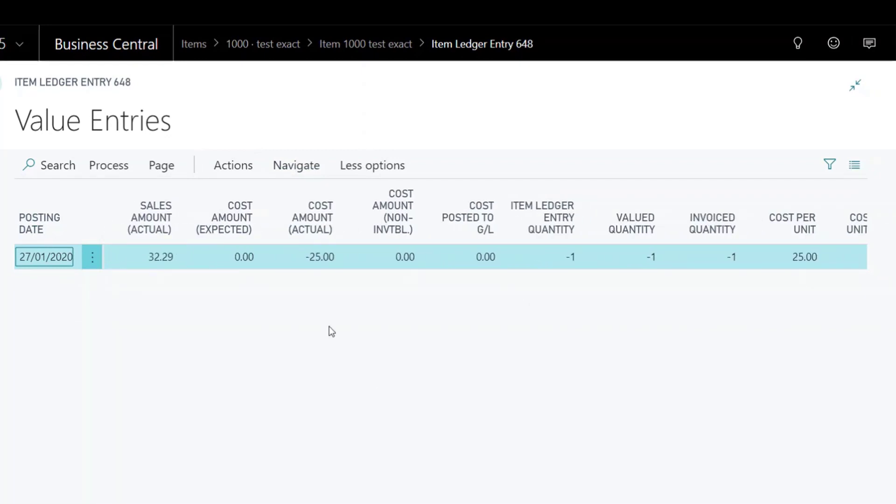
click(2, 84)
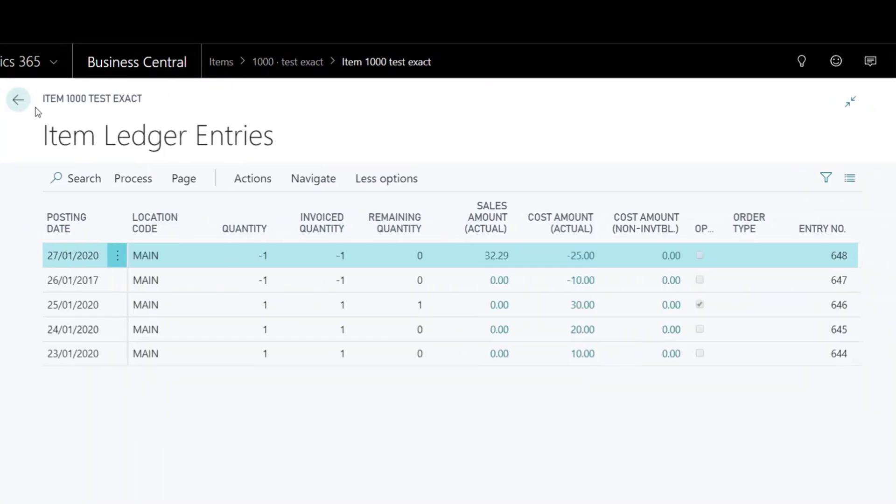
View the applied entries of the 27/01/2020 sale and locate the matching purchase entry in the item ledger
click(329, 183)
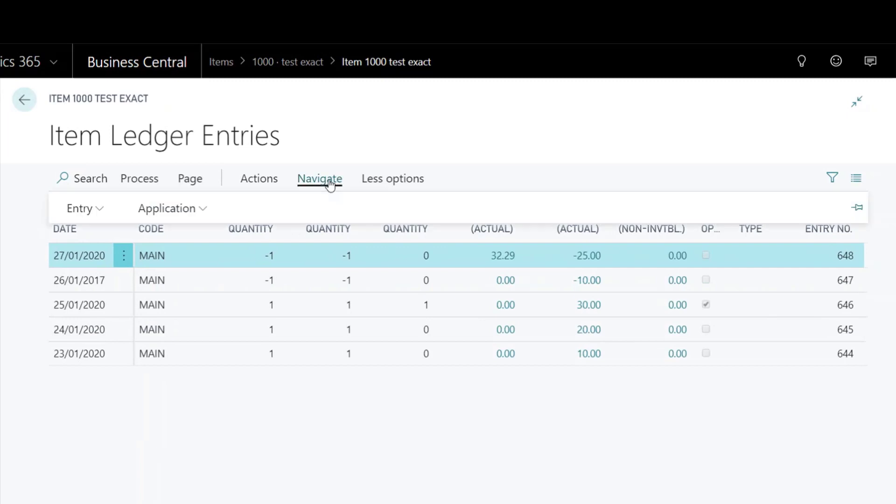
click(191, 212)
click(170, 235)
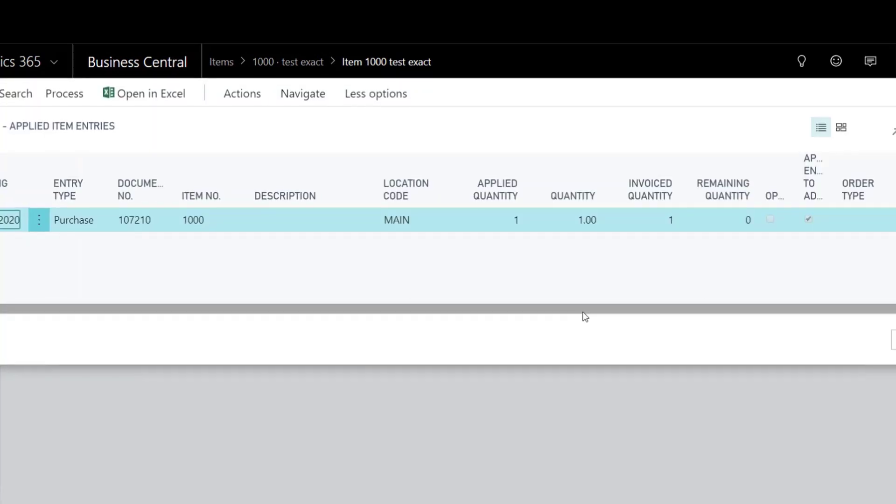
drag(786, 309, 835, 309)
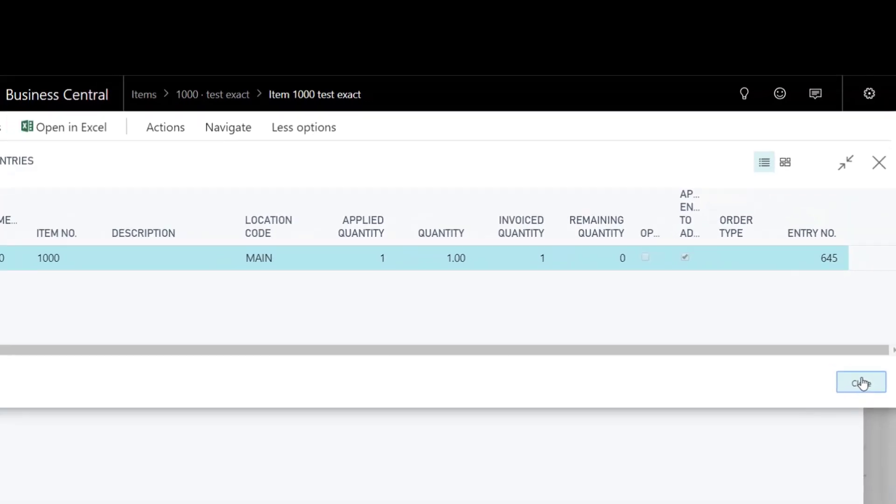
click(856, 434)
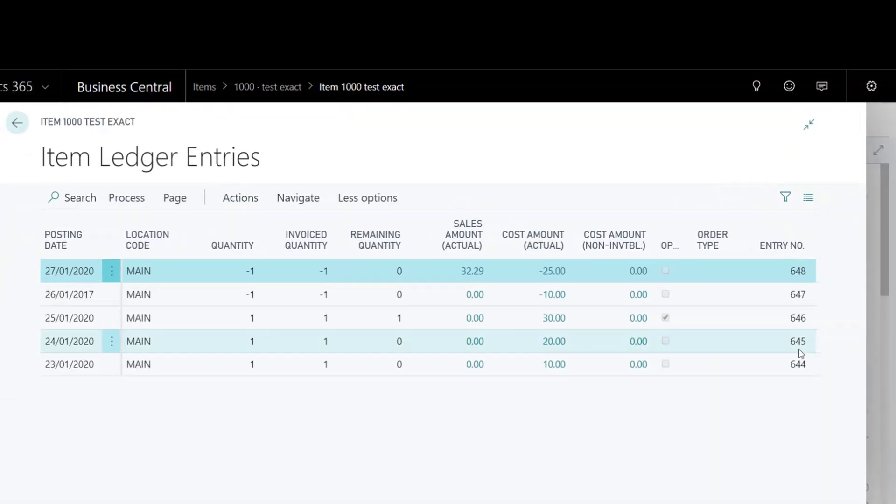
click(733, 345)
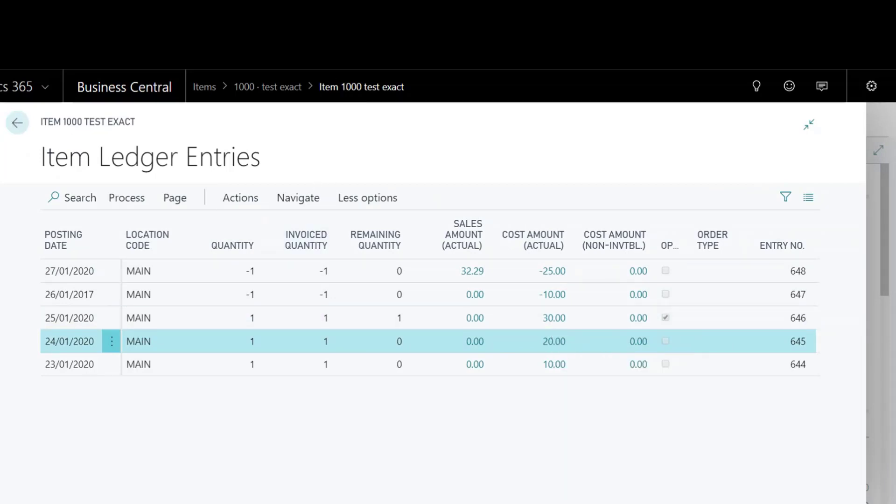
Run Adjust Cost - Item Entries for item 1000 without posting to G/L
click(756, 85)
text(adjust)
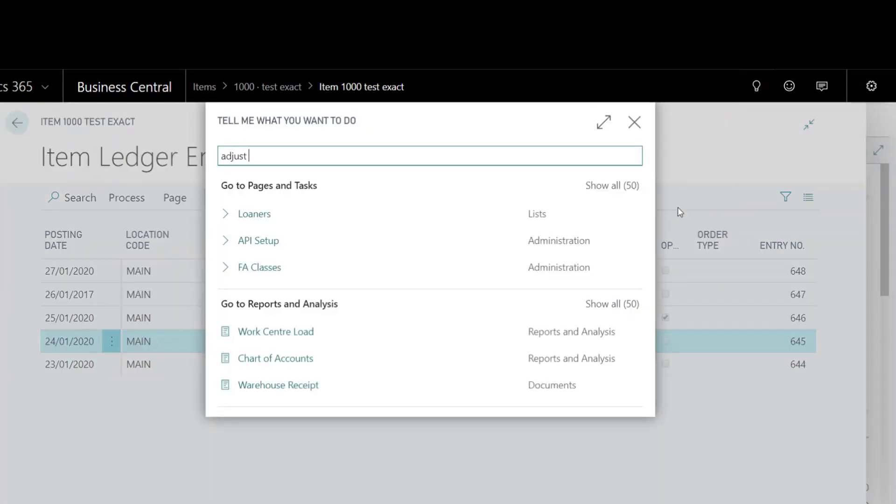
click(306, 245)
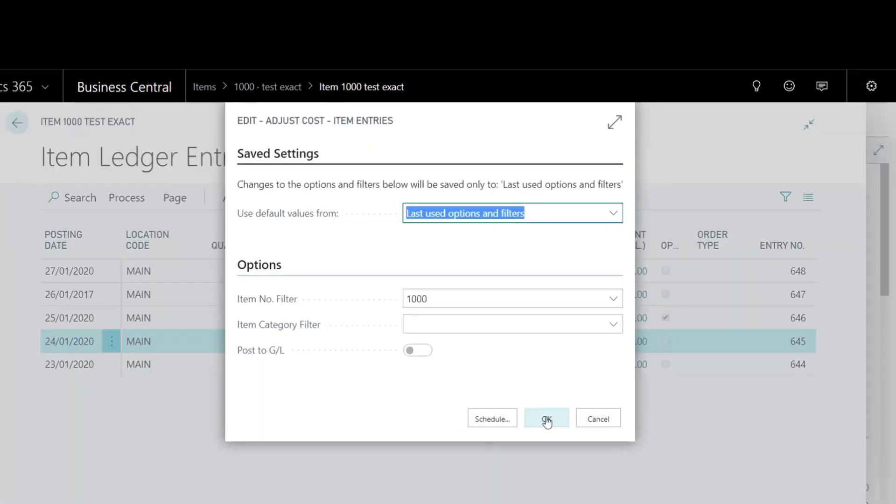
click(545, 419)
Post the inventory cost of item 1000 to G/L per posting group with document number TESTEXACT-1002
click(756, 87)
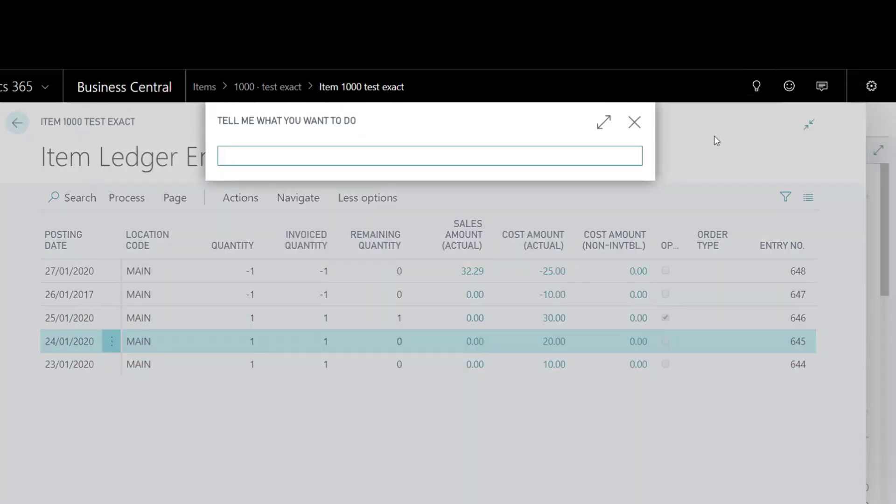
text(post inv cost)
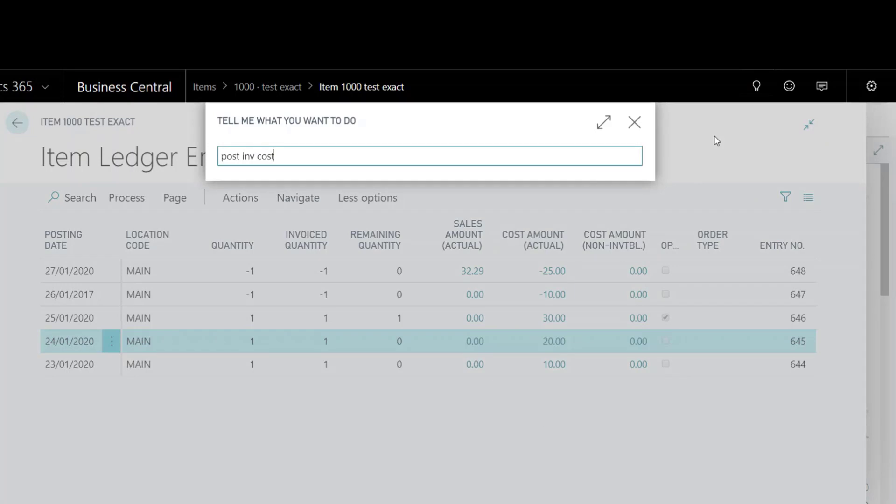
click(326, 333)
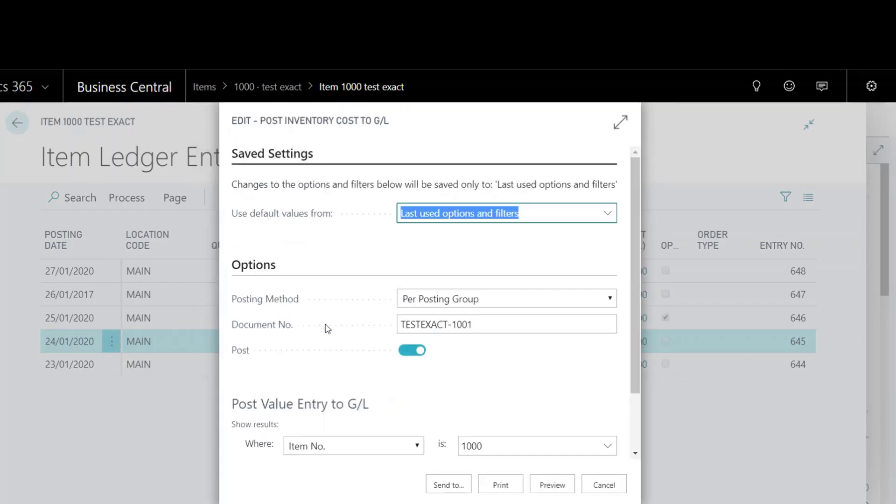
click(496, 323)
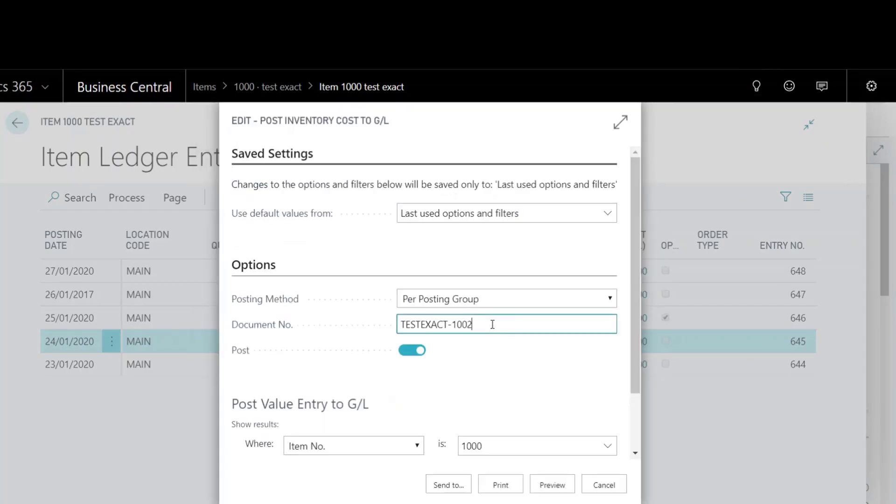
click(553, 485)
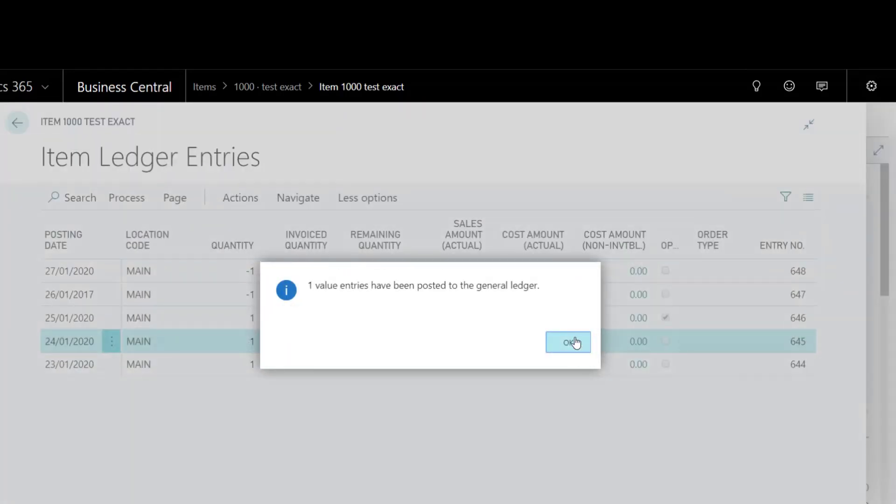
click(568, 343)
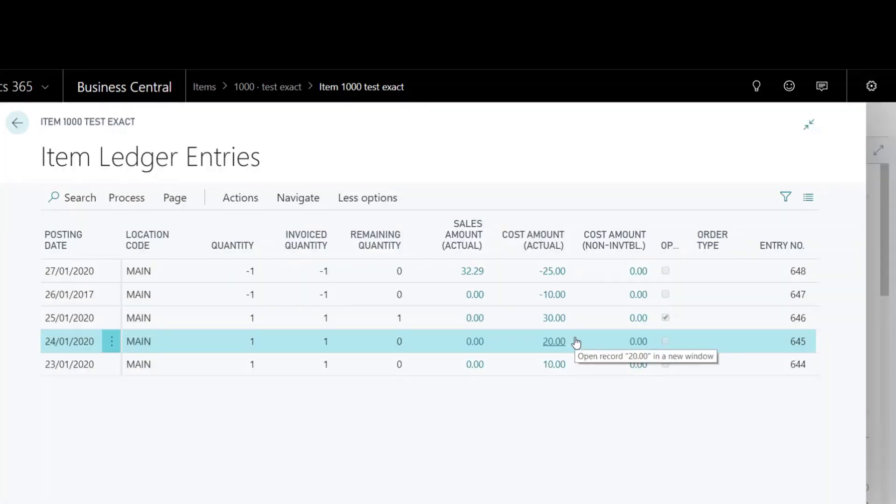
Reopen the ledger entries of item 1000 from its item card and examine the sale's actual cost amount after the adjustment
click(22, 122)
click(540, 210)
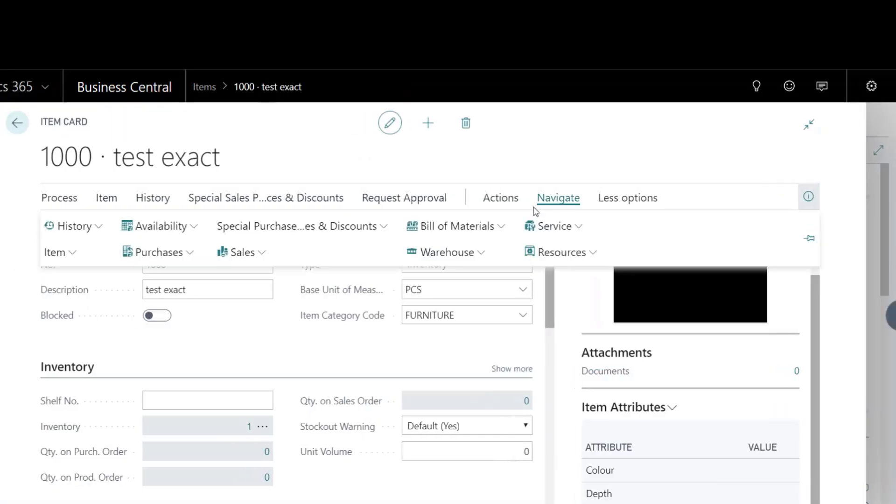
click(74, 252)
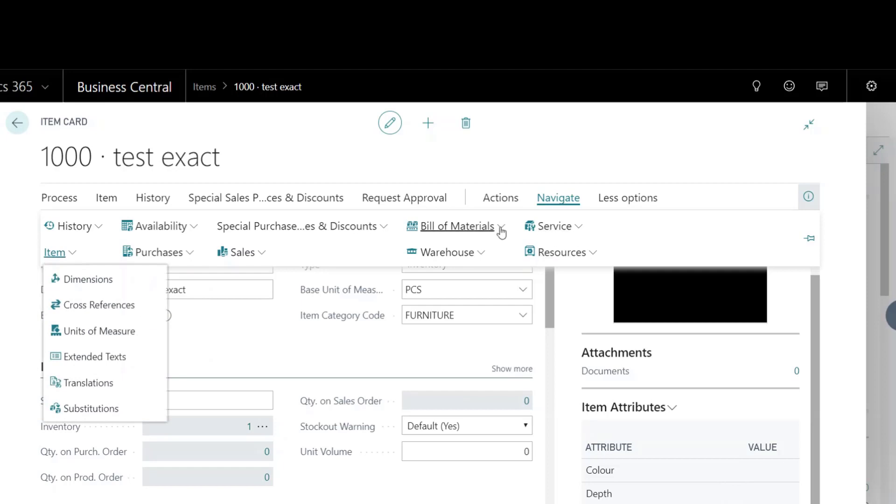
click(99, 226)
mouse_move(80, 252)
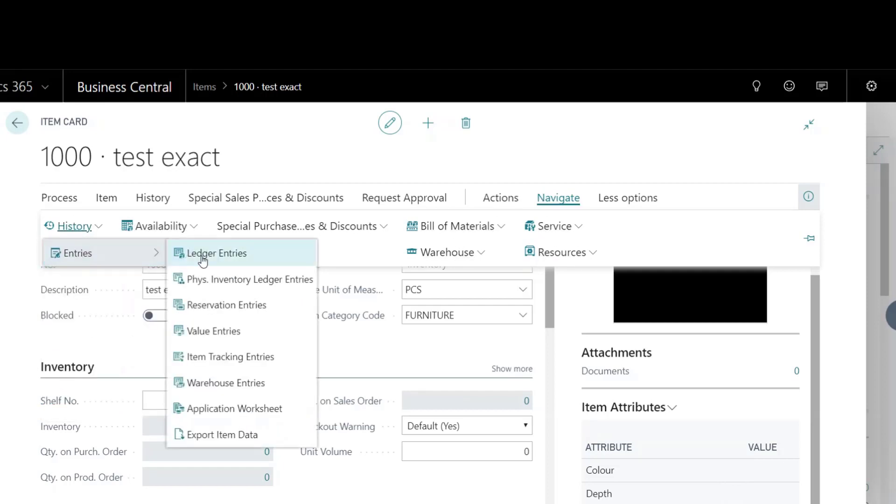
click(201, 254)
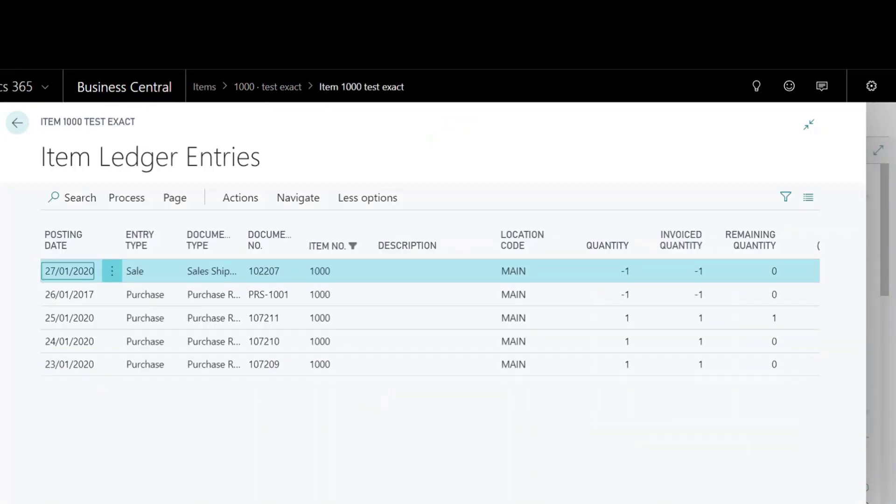
scroll(686, 456, right, 5)
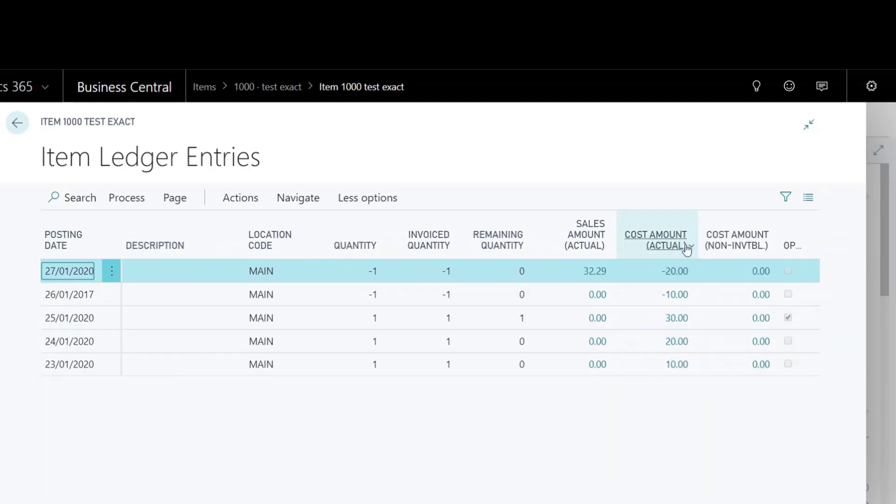
Open the value entries of the 27/01/2020 sale and compare the direct cost and adjustment lines, including cost posted to G/L
click(308, 204)
click(73, 226)
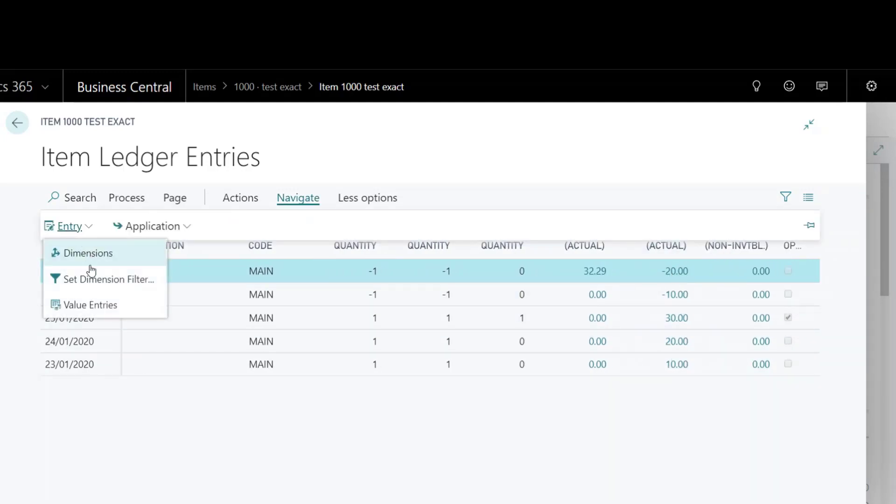
click(69, 360)
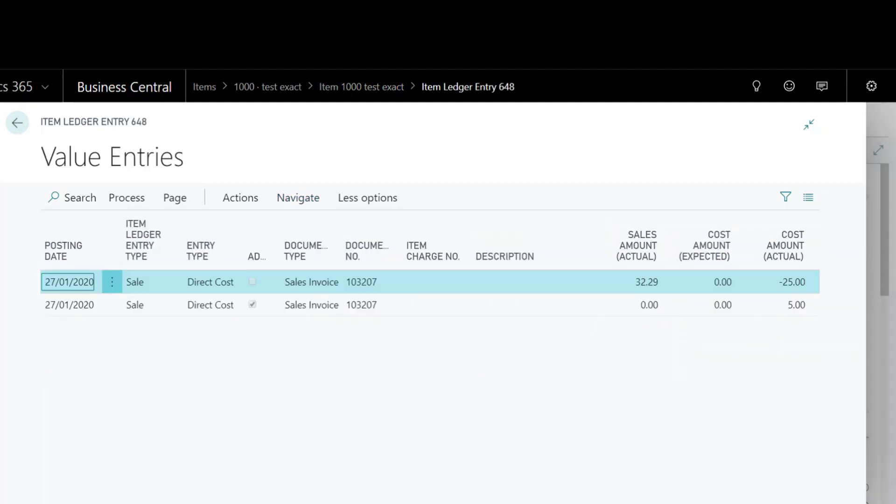
click(417, 307)
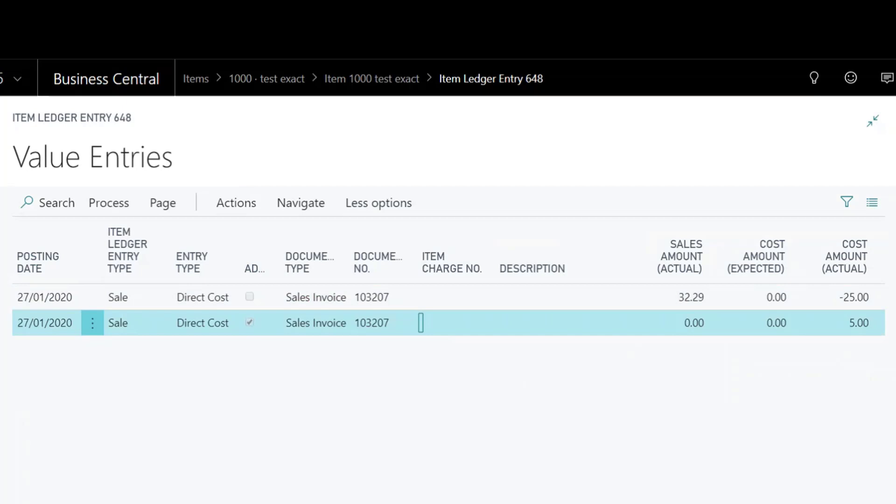
scroll(321, 302, right, 6)
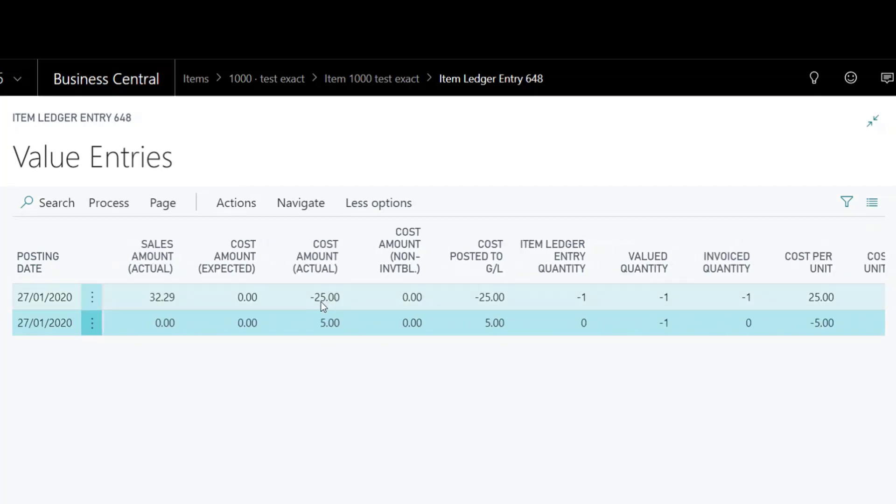
key(Escape)
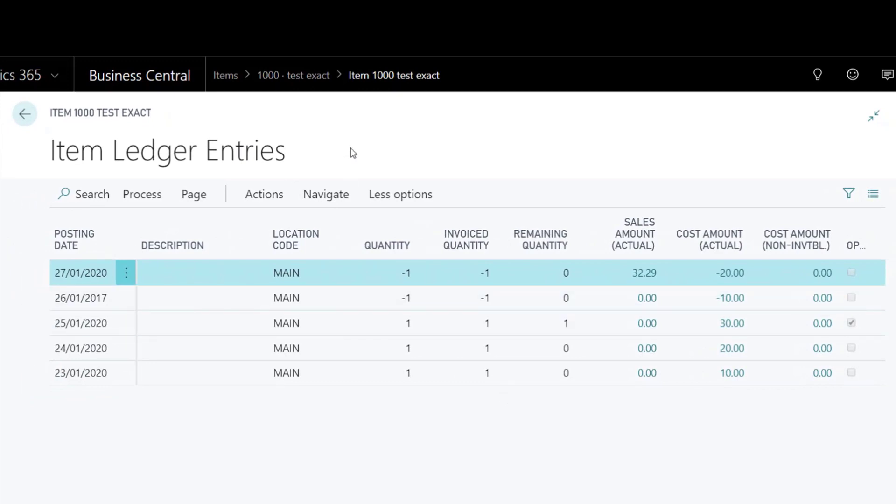
Create a new sales return order for test customer 1
key(Escape)
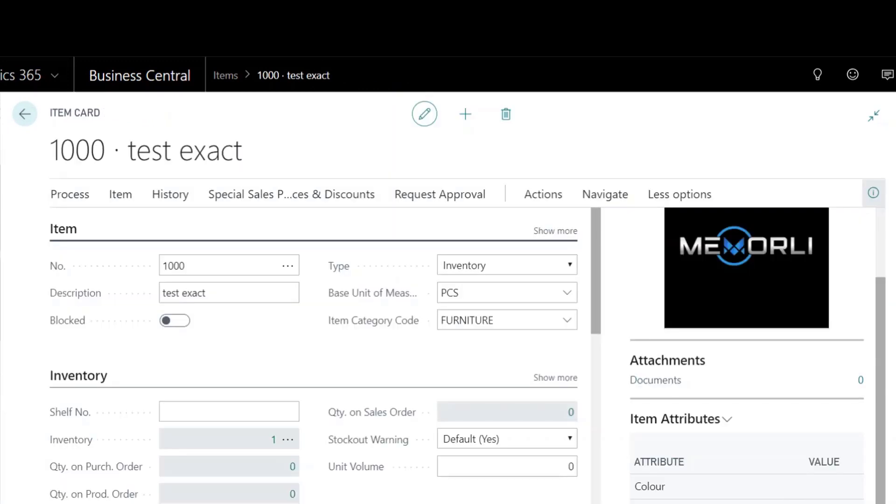
click(25, 114)
click(355, 112)
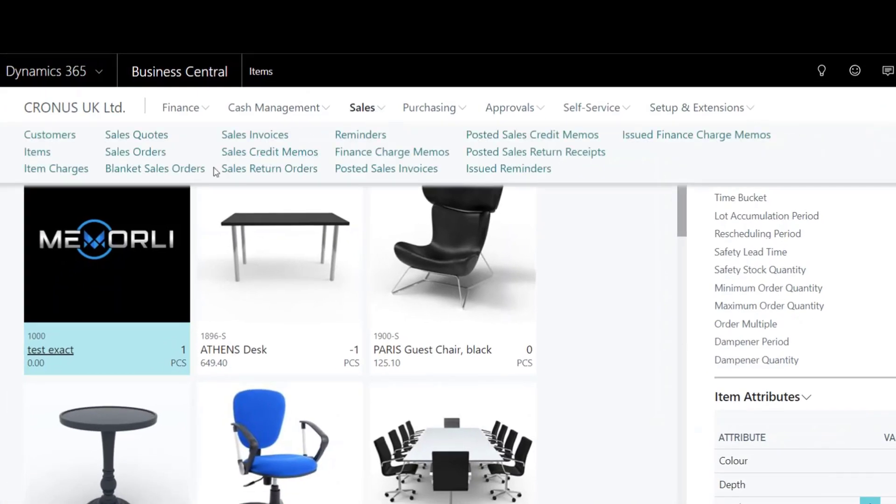
click(276, 175)
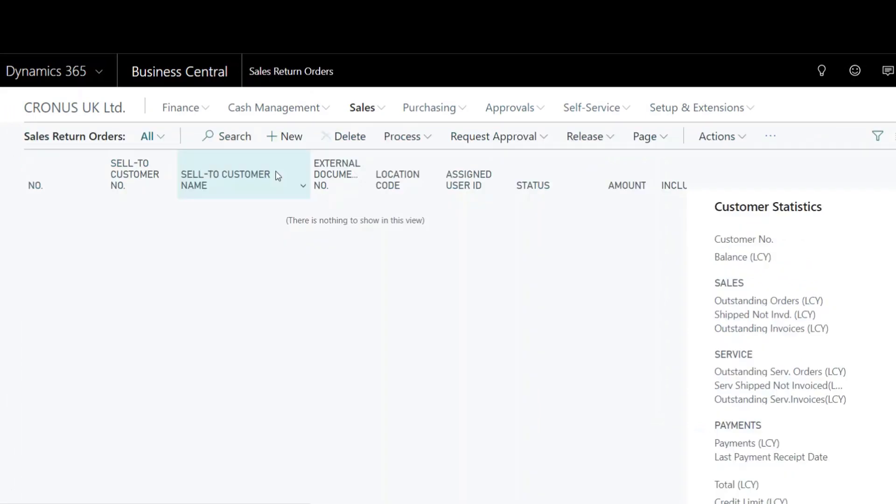
click(286, 147)
click(320, 254)
scroll(340, 345, down, 3)
scroll(351, 352, up, 2)
click(346, 352)
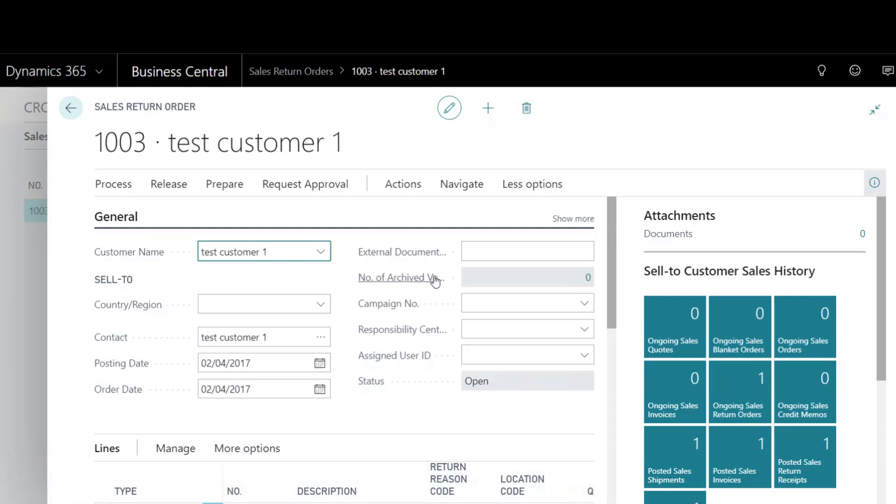
Show the additional general fields of the return order and set the posting date to 28/01/2020
click(576, 219)
double_click(475, 304)
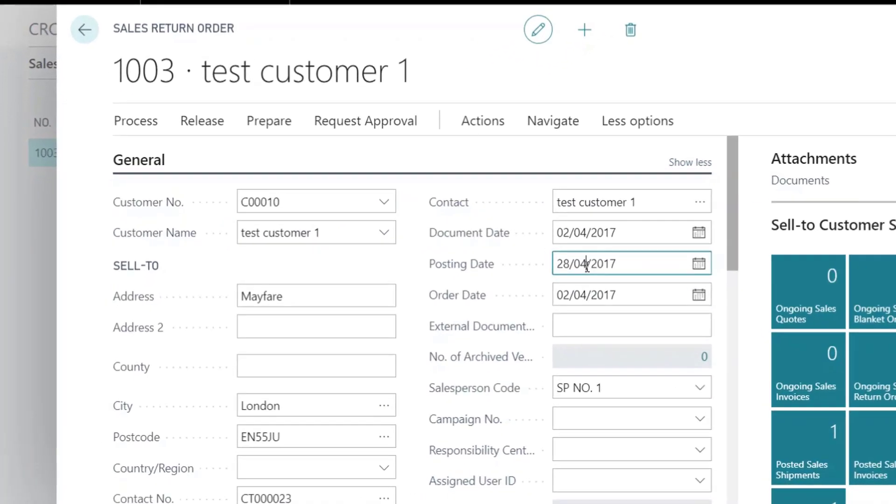
click(651, 262)
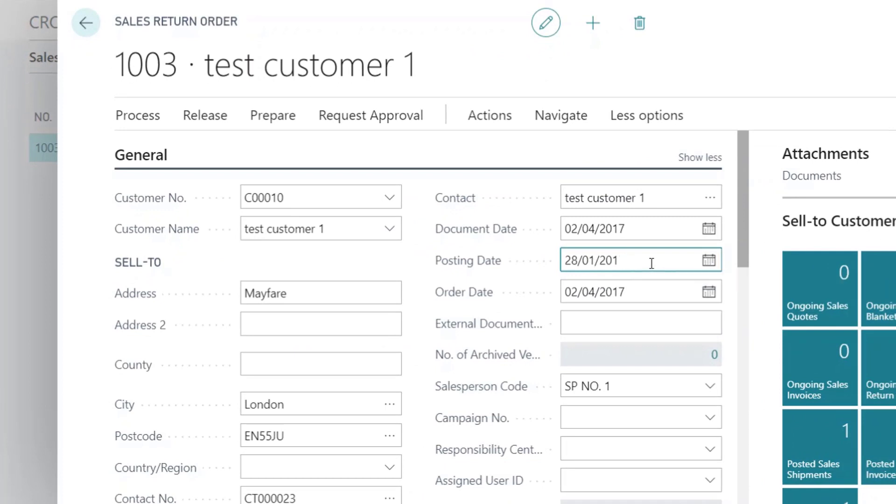
key(Tab)
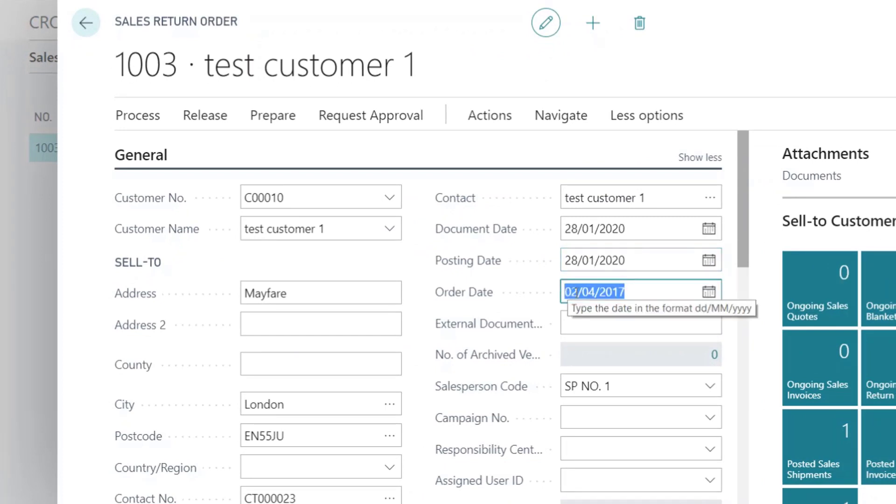
Set the return order's order date to 28/01/2020 and collapse the additional general fields
click(579, 291)
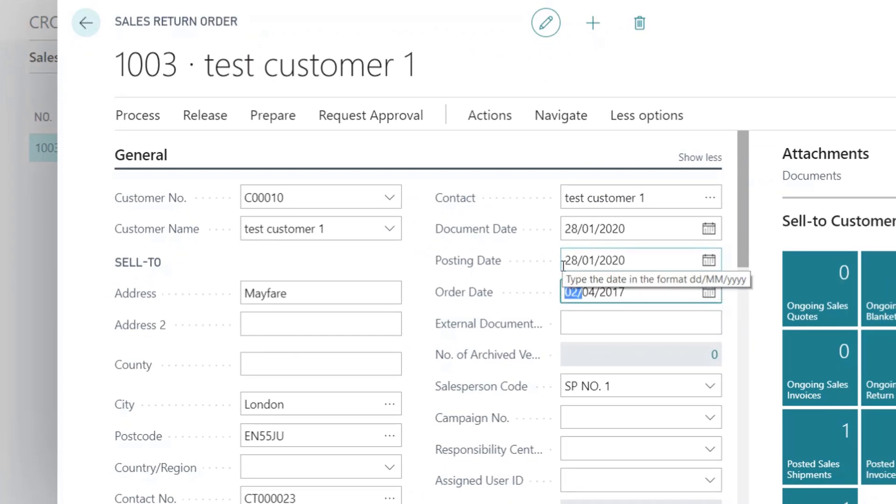
click(578, 292)
key(BackSpace)
key(BackSpace)
text(28)
key(Right)
key(Right)
key(Right)
key(BackSpace)
text(1)
key(Right)
key(Right)
key(Right)
key(Right)
key(Right)
key(BackSpace)
key(BackSpace)
text(20)
key(Tab)
scroll(433, 375, down, 3)
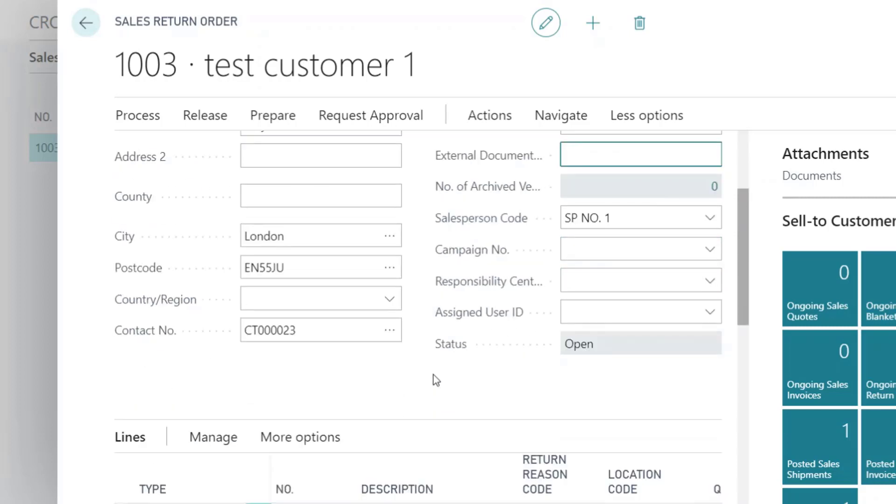
scroll(433, 374, up, 3)
click(704, 158)
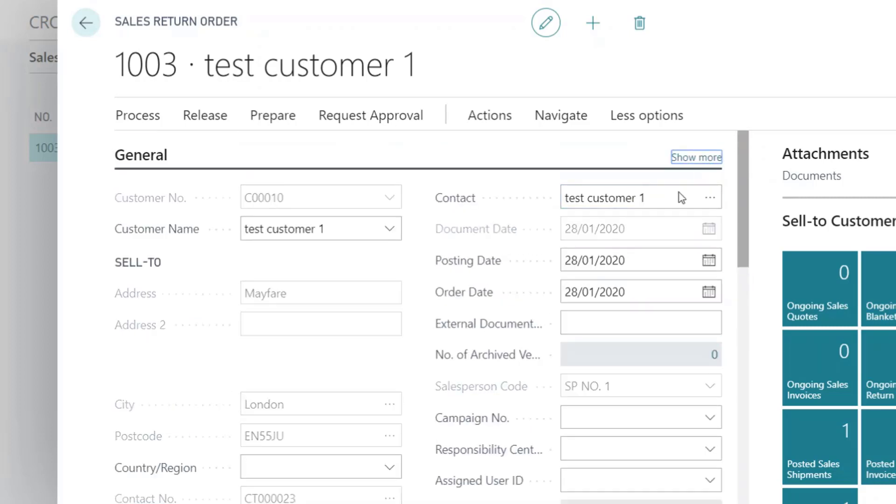
scroll(261, 484, down, 2)
scroll(262, 483, up, 2)
Copy posted invoice 103207 of test customer 1 into the return order, excluding the header and recalculating the lines
click(486, 116)
click(191, 154)
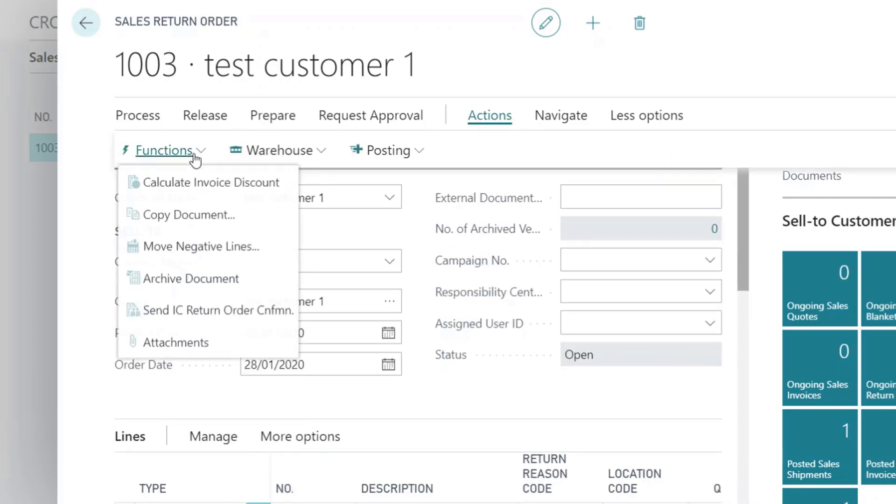
click(206, 221)
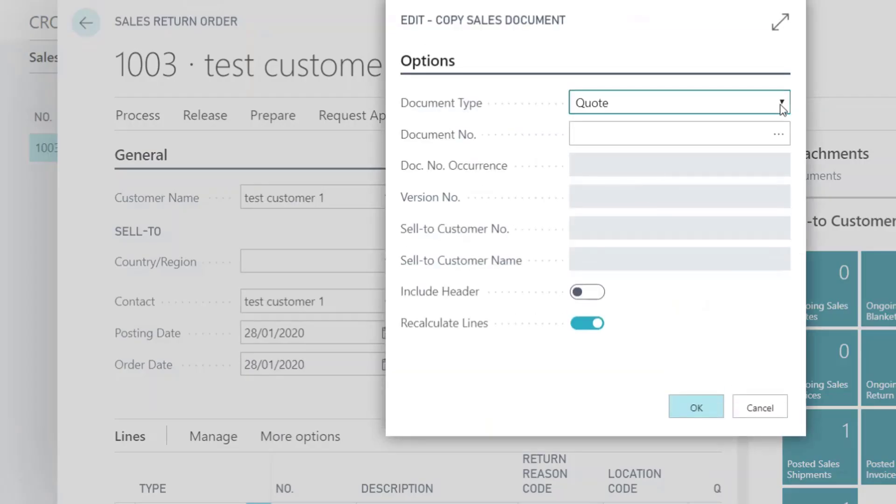
click(781, 103)
click(626, 186)
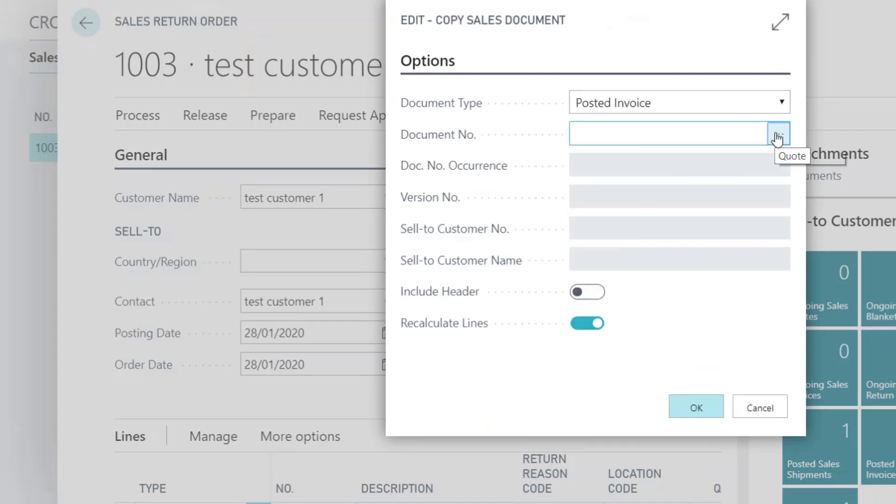
click(777, 136)
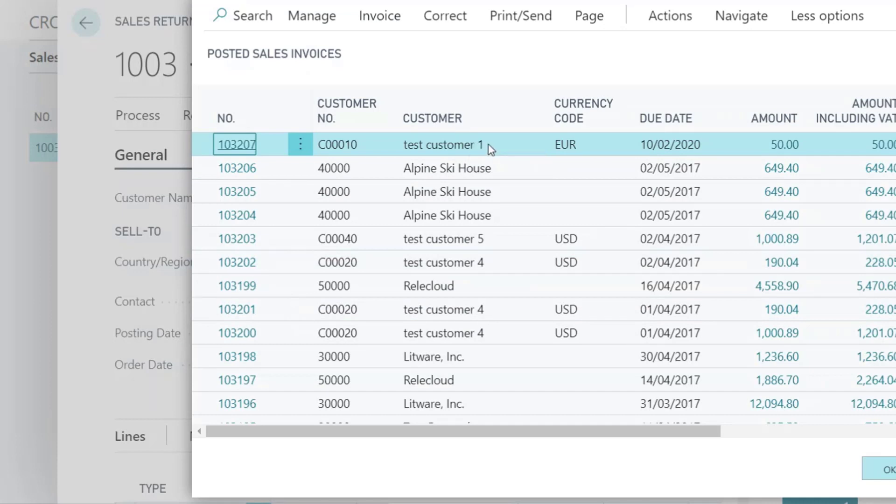
click(889, 470)
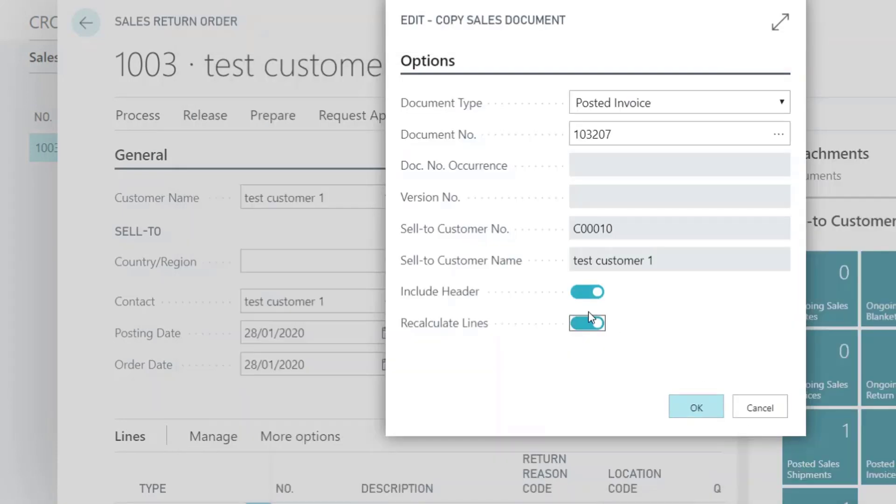
click(583, 295)
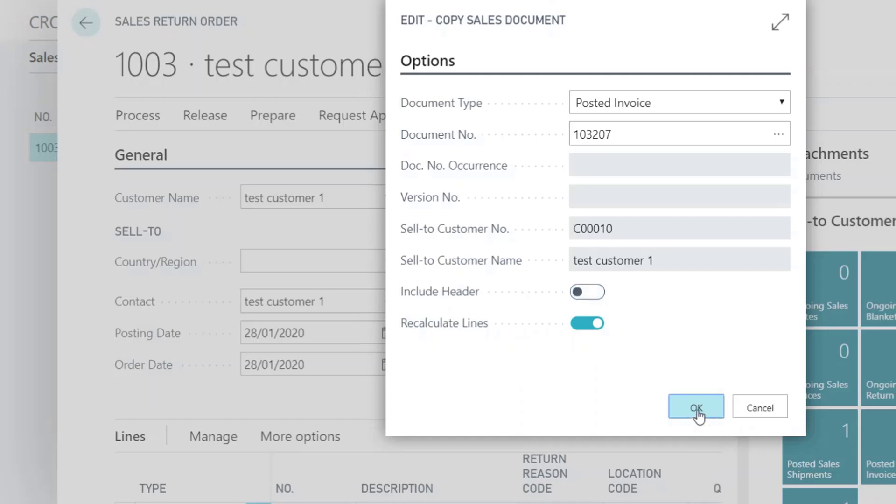
click(696, 408)
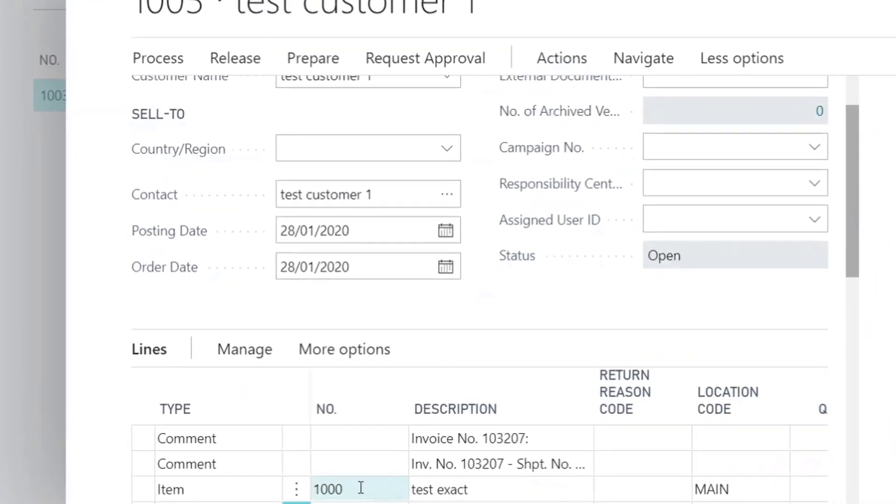
Review the location, quantity and unit price on the copied line for item 1000
click(359, 488)
key(Return)
key(Return)
key(Return)
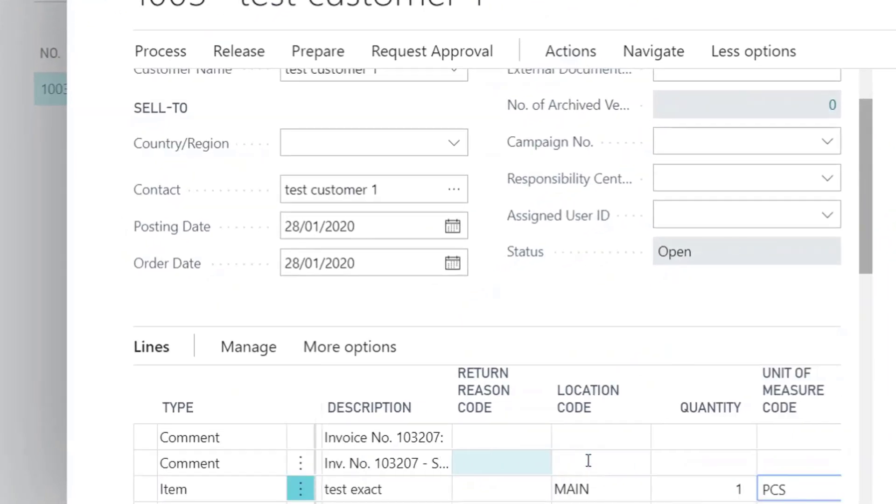
key(Return)
key(Return)
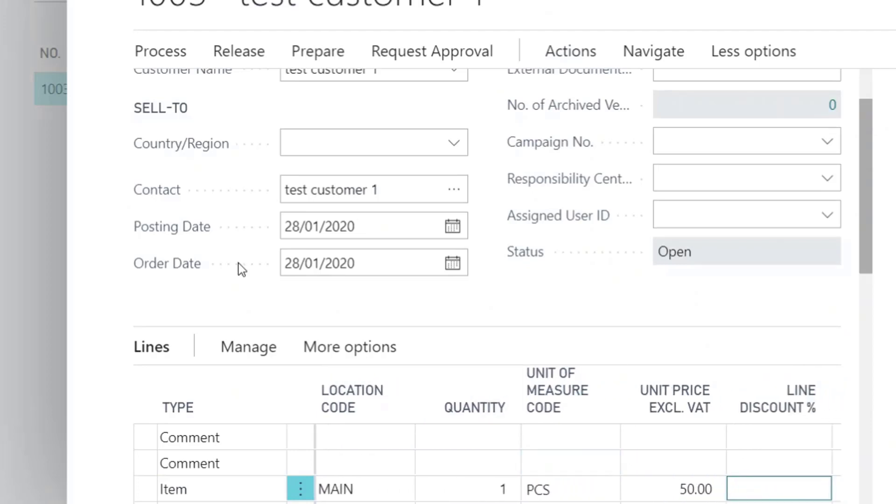
Open the return order's statistics and examine its original and adjusted cost
click(296, 60)
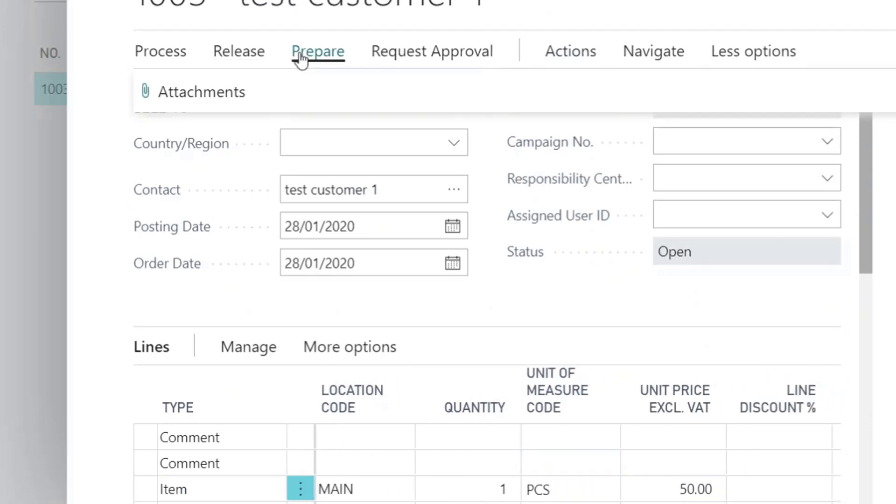
click(172, 62)
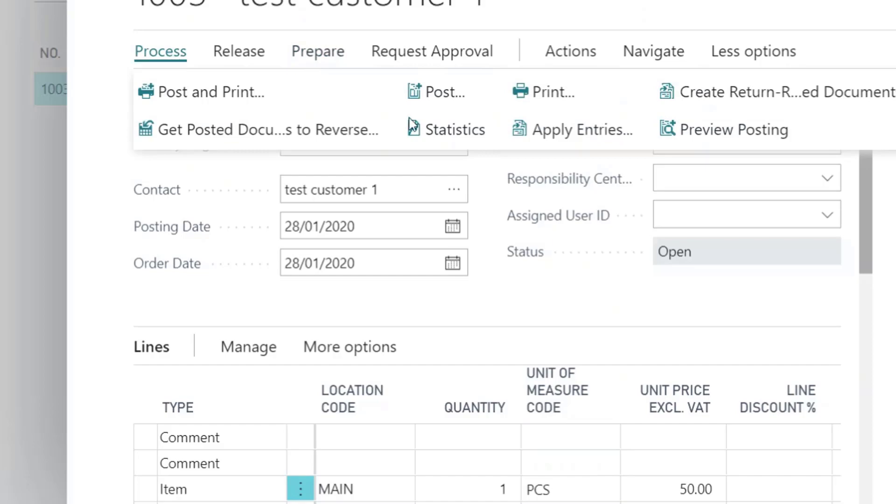
click(467, 133)
scroll(690, 411, down, 5)
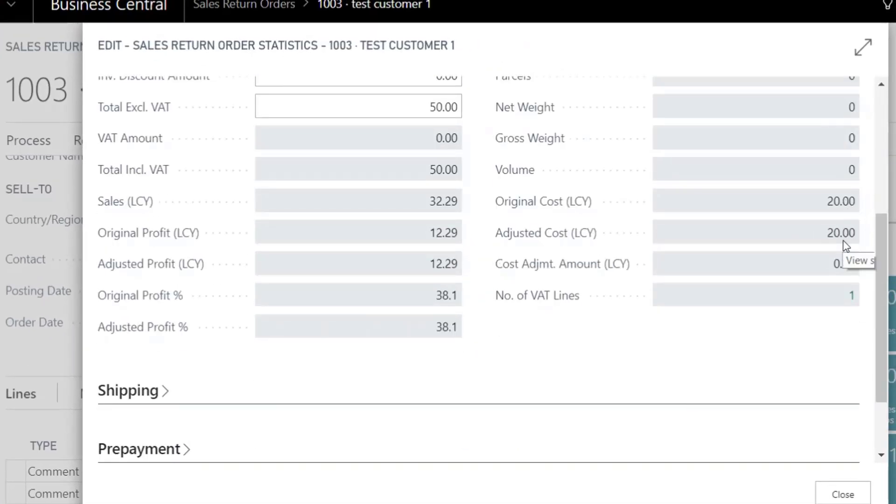
click(837, 495)
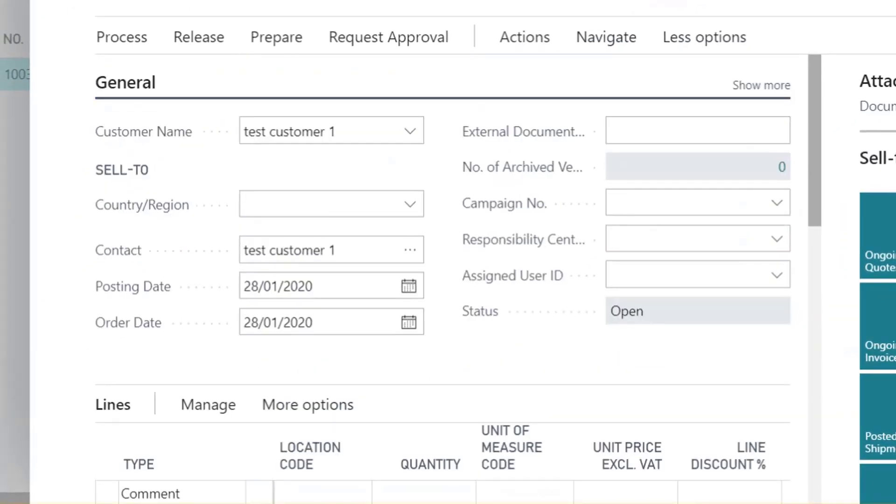
Post the return order as received and invoiced, without opening the posted credit memo
click(138, 42)
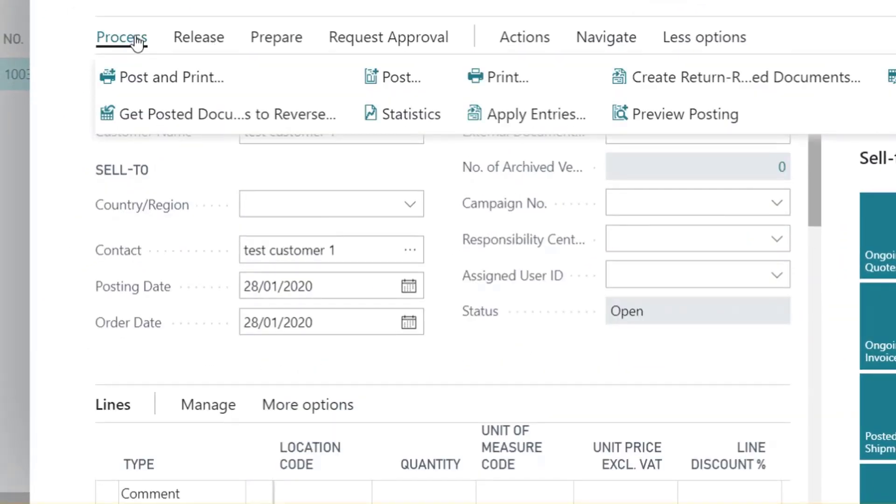
click(390, 85)
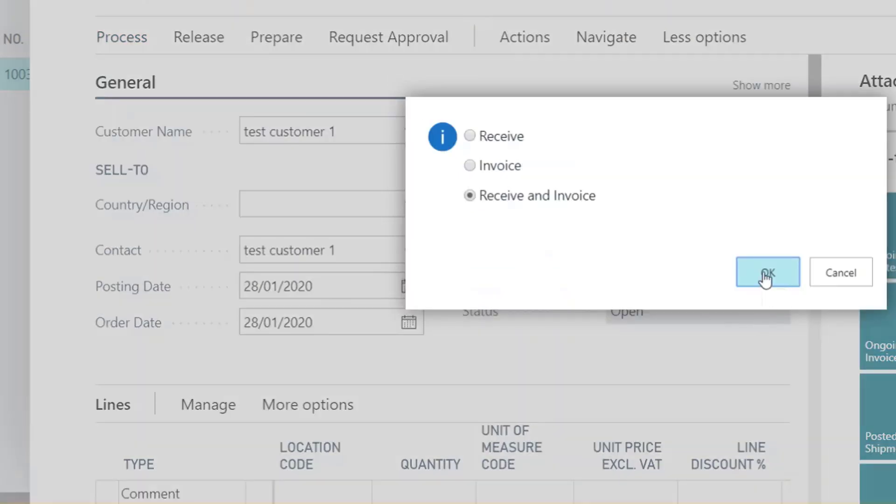
click(767, 274)
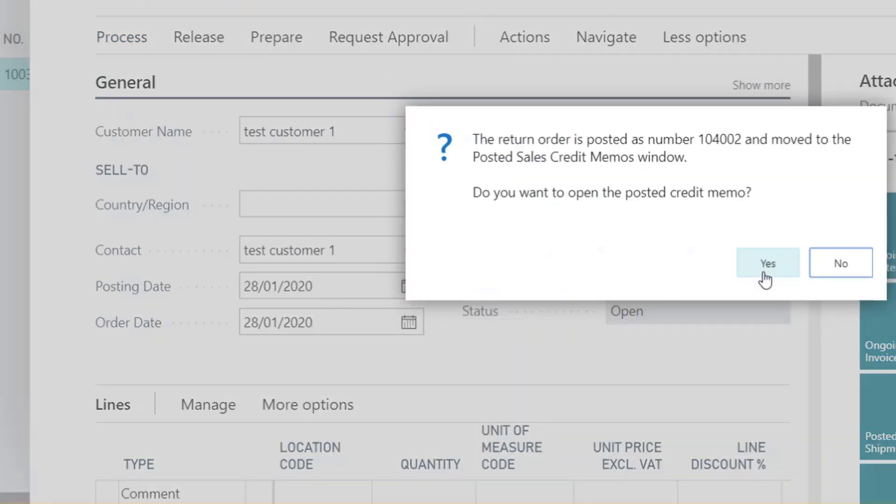
click(835, 274)
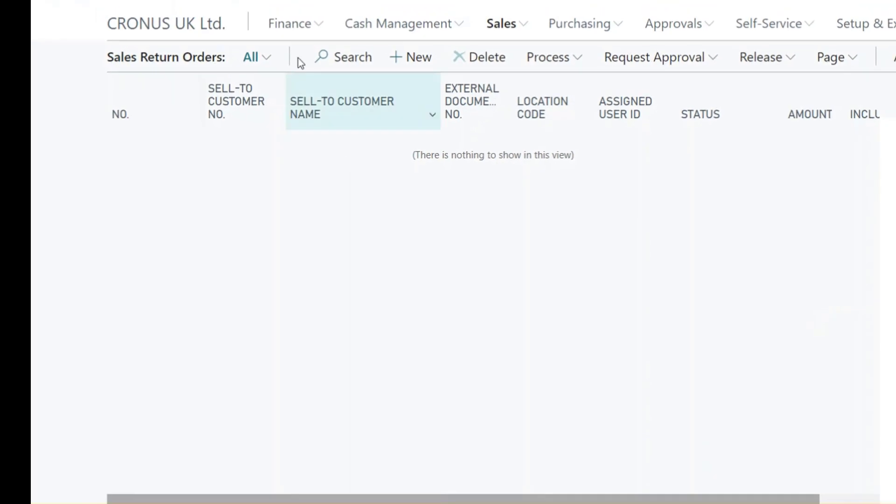
Open the ledger entries from the card of item 1000 and examine the actual cost amount of the sales return
click(192, 26)
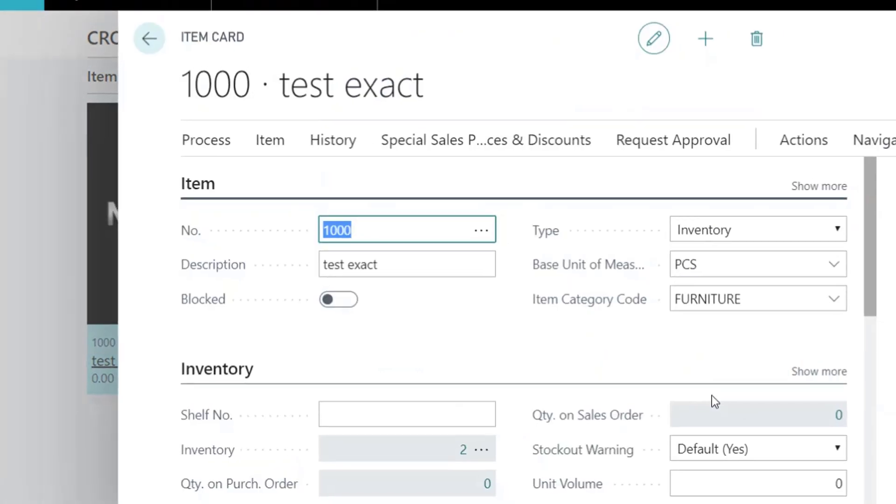
click(759, 192)
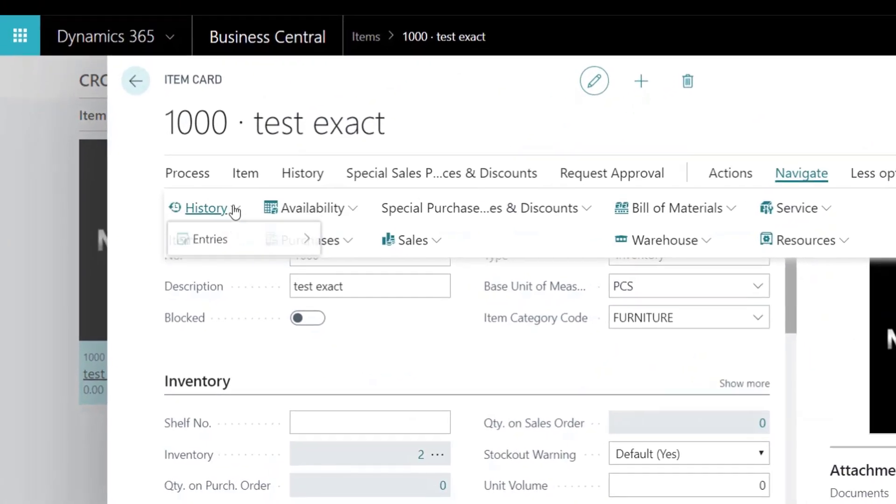
click(199, 223)
mouse_move(214, 254)
click(379, 232)
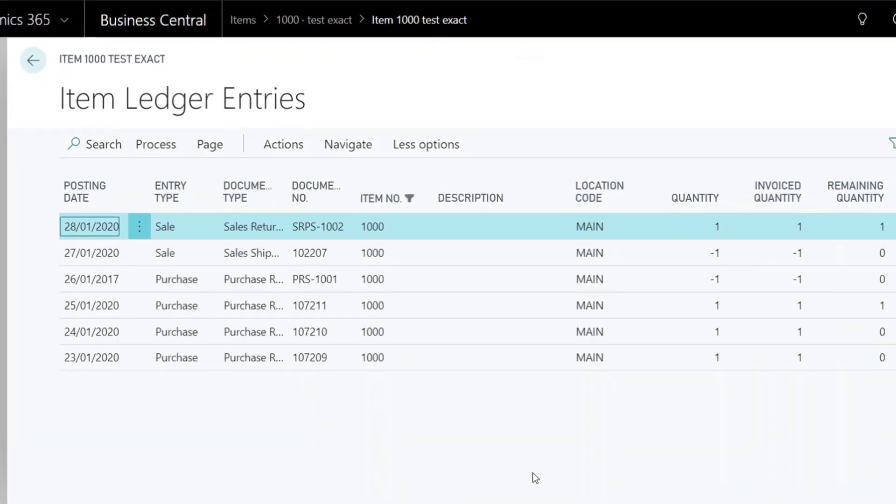
drag(580, 498, 854, 498)
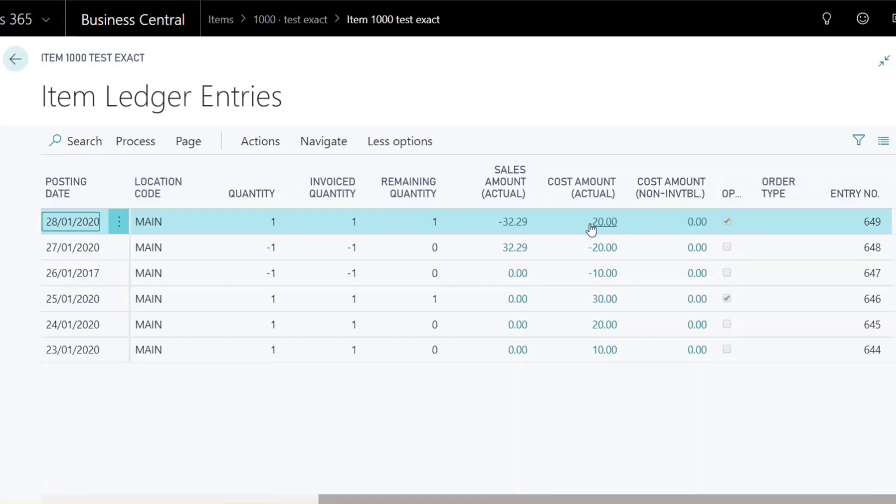
Check the applied item entries of the 28/01/2020 sales return and return to the ledger entries
click(322, 142)
click(185, 180)
click(178, 205)
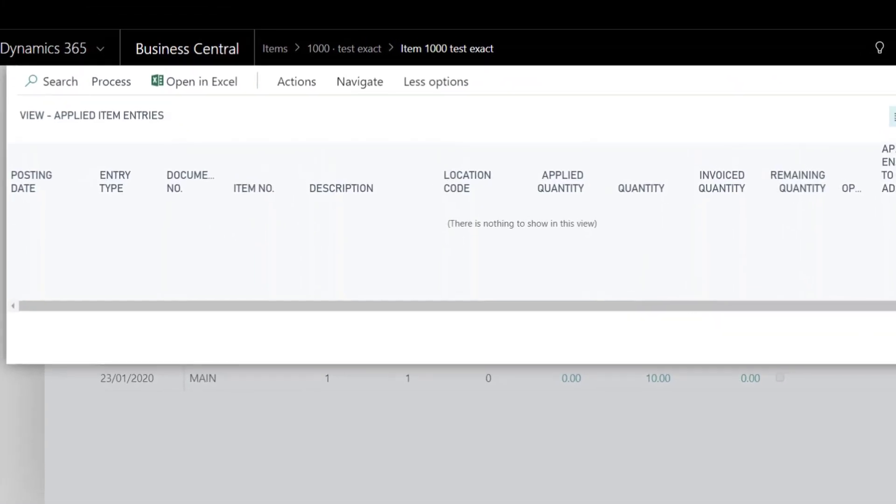
key(Escape)
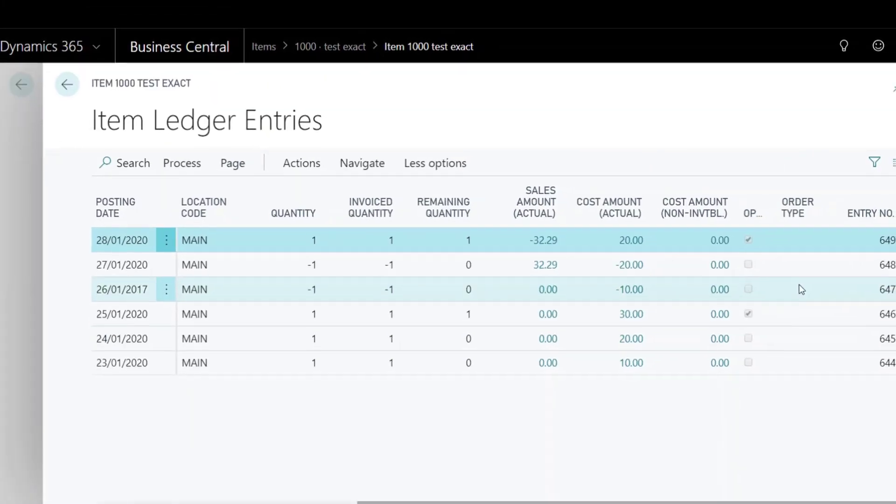
Open the value entries of the 28/01/2020 sales return and examine its direct cost line
click(378, 171)
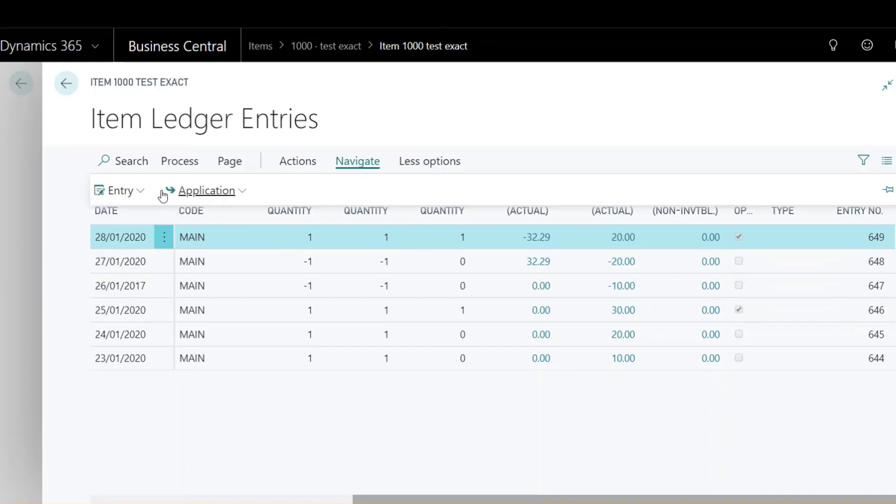
click(122, 190)
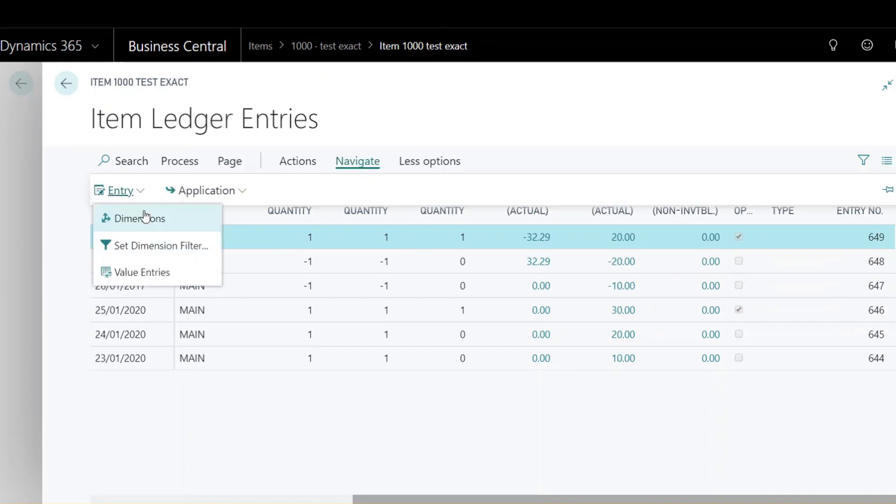
click(146, 269)
drag(341, 499, 282, 422)
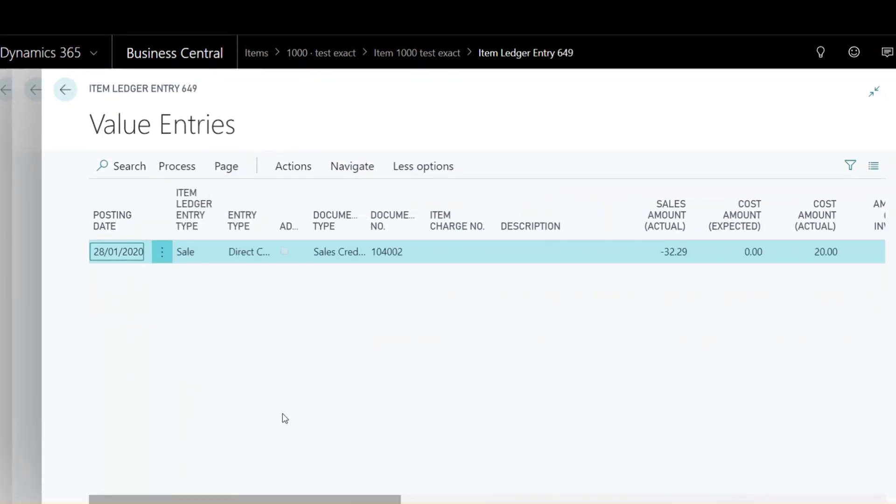
key(Escape)
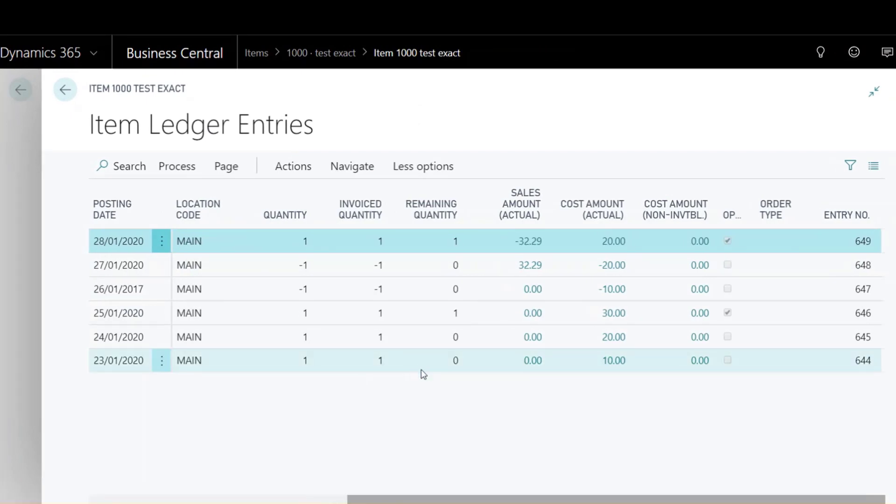
Leave the item's entries and run Adjust Cost - Item Entries for item 1000 without posting to G/L
key(Escape)
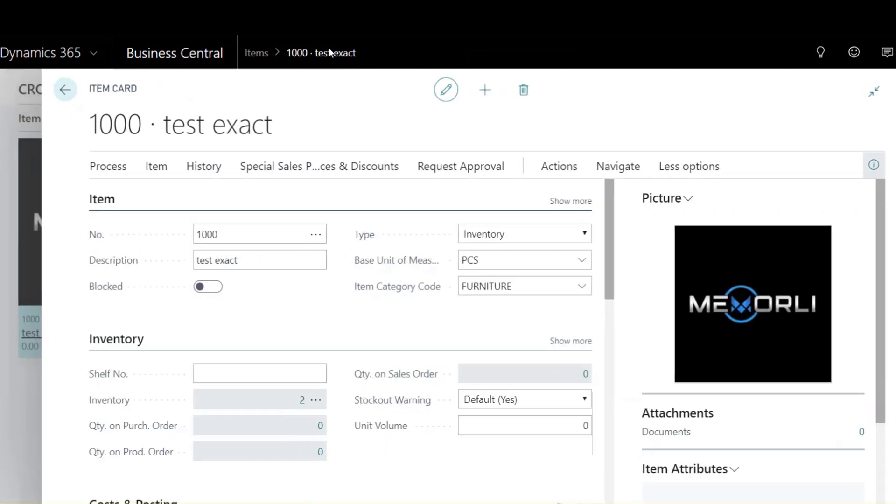
key(Escape)
click(820, 52)
text(a)
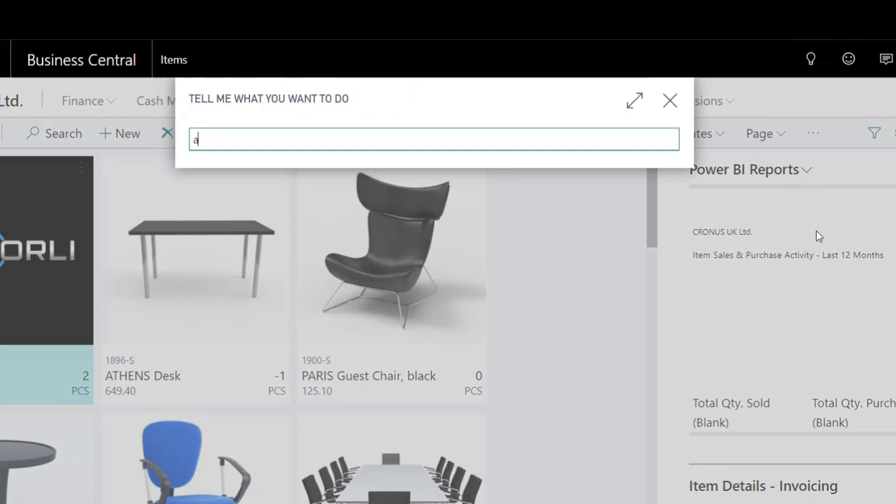
text(djust co)
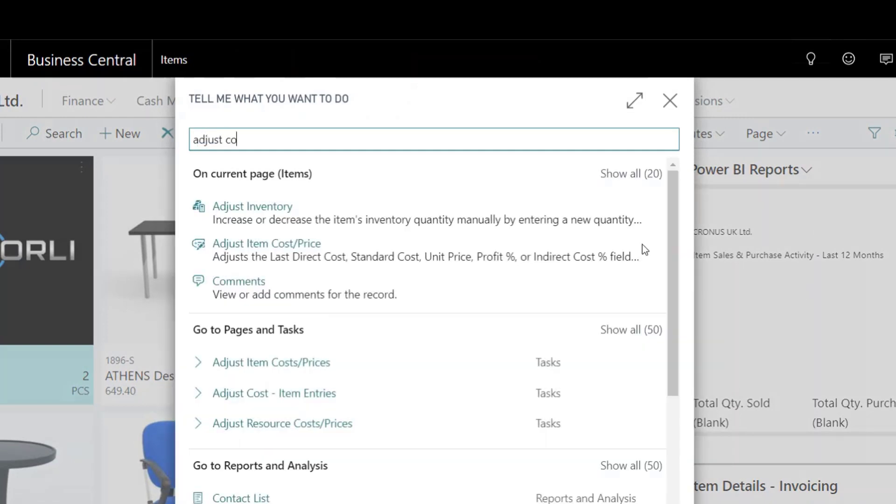
scroll(296, 399, down, 2)
key(Up)
key(Return)
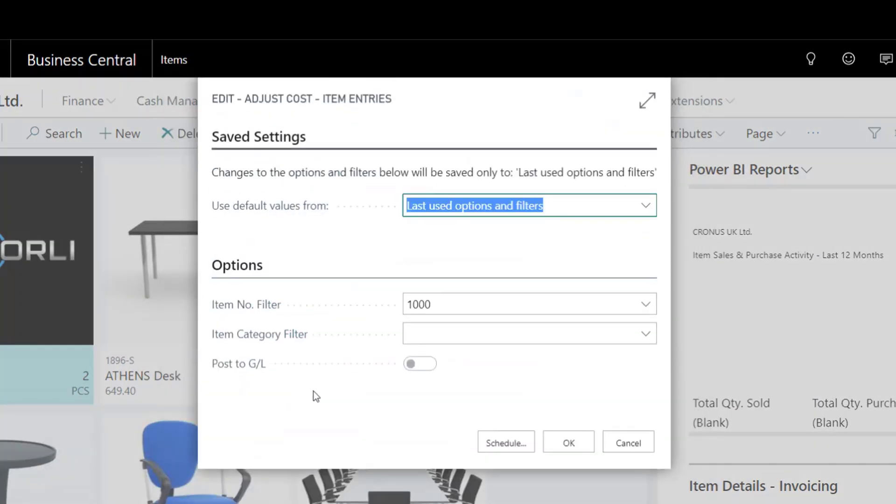
click(569, 442)
Run Post Inventory Cost to G/L for item 1000 with document number TESTEXACT-1003
click(811, 59)
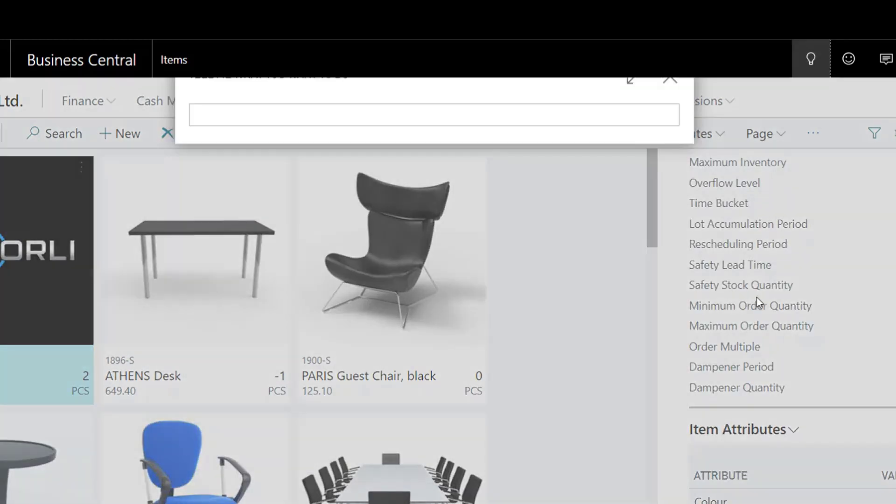
text(post in )
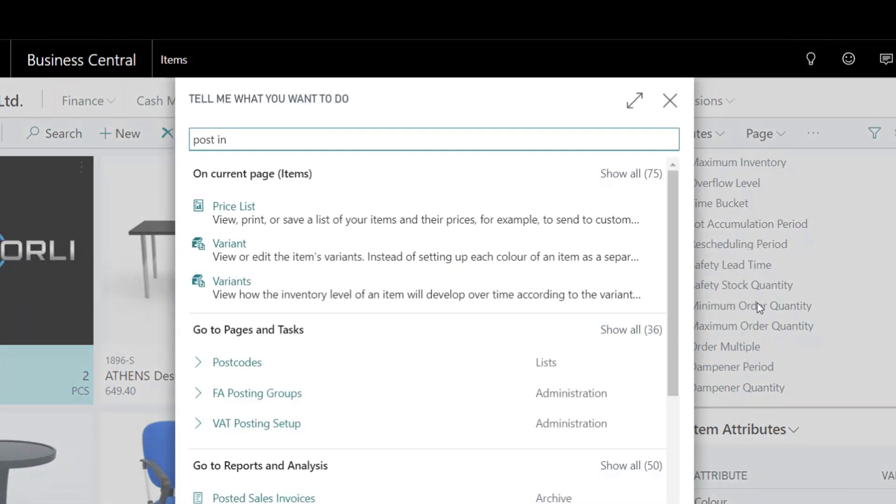
text(co)
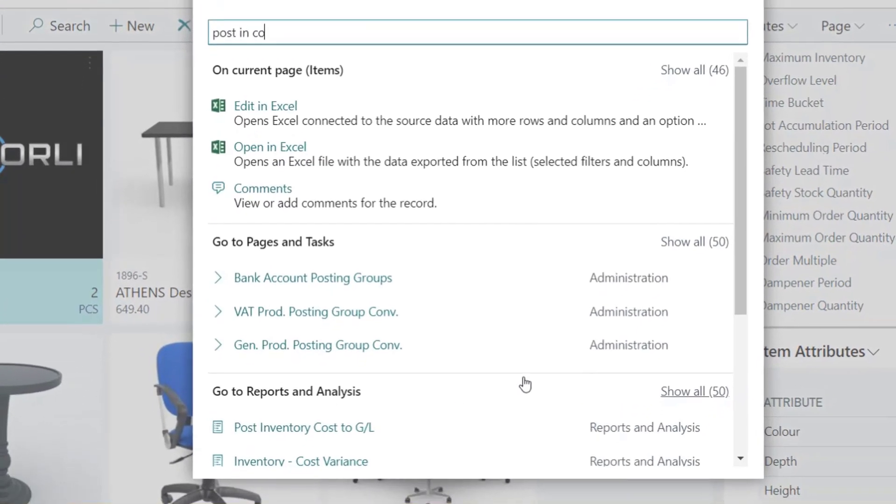
click(322, 498)
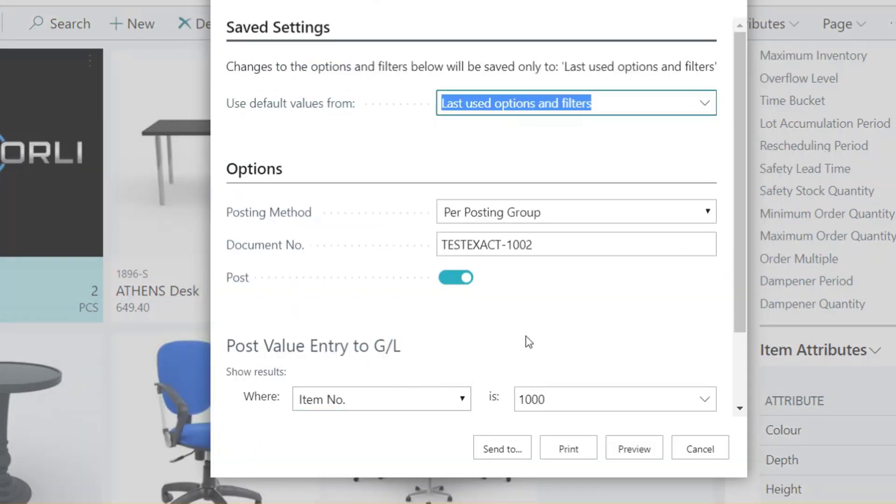
click(558, 247)
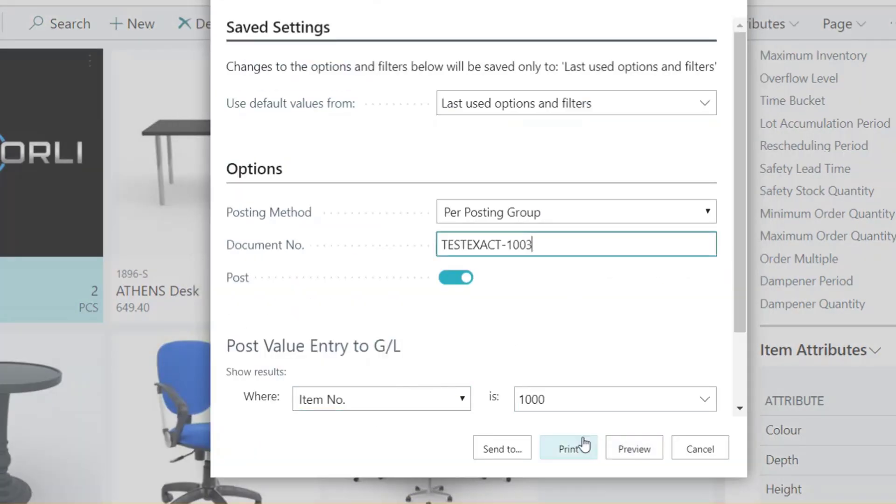
click(634, 448)
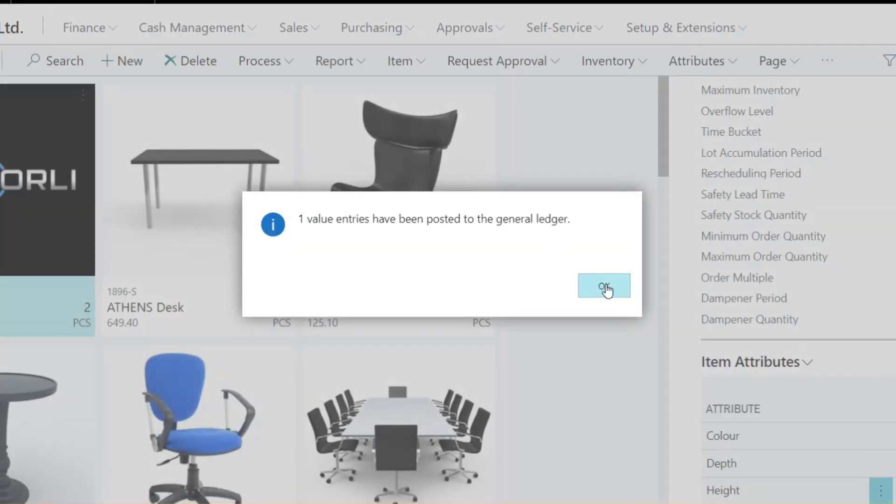
click(606, 290)
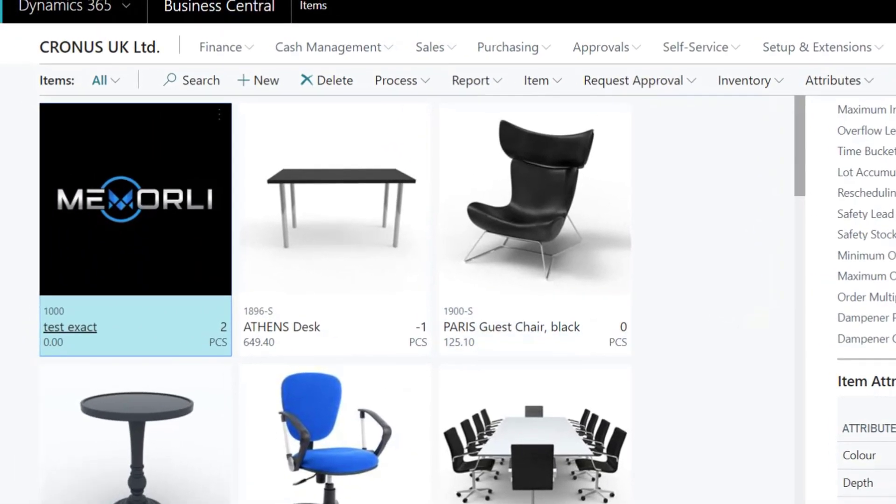
Create a new purchase invoice for the vendor test vendor exact
click(501, 46)
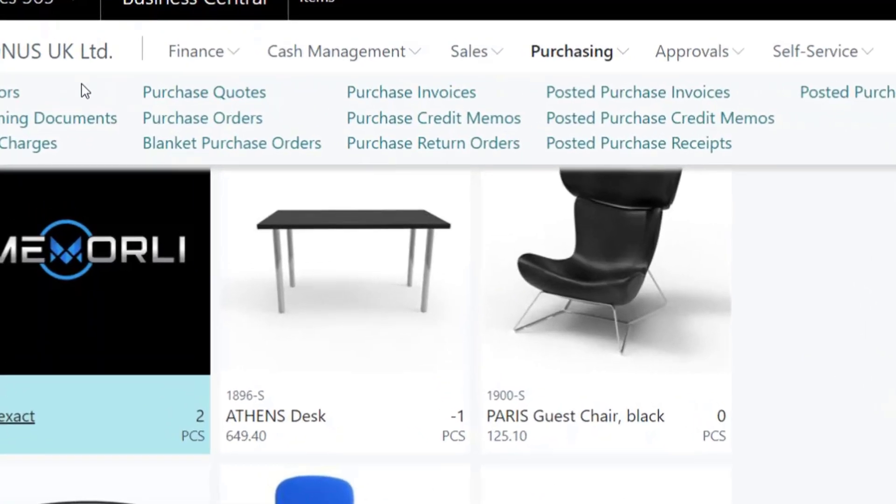
click(463, 99)
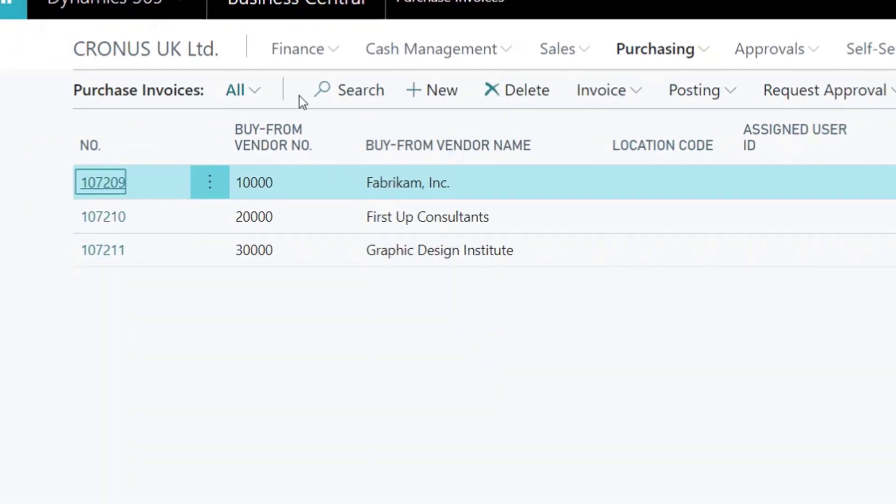
click(445, 93)
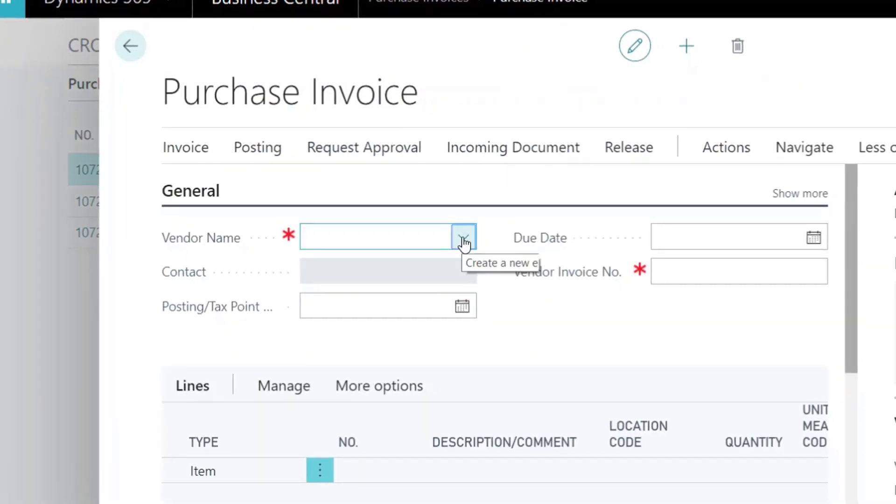
click(462, 239)
text(exa)
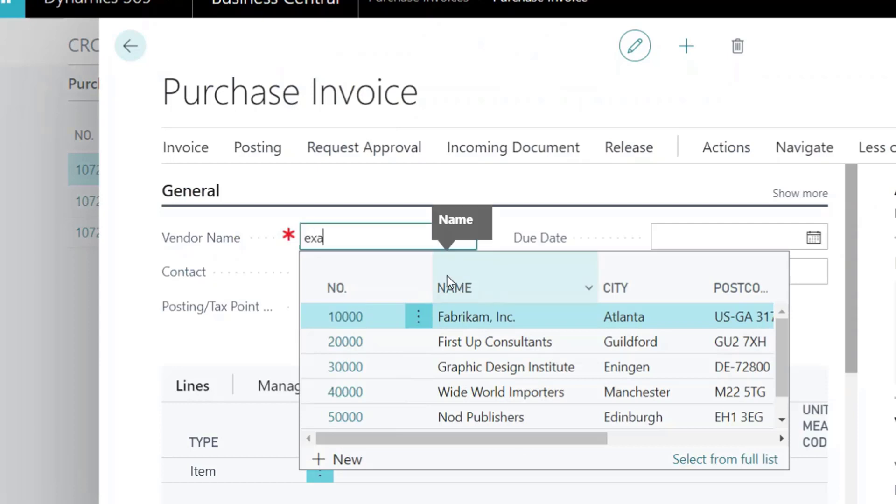
click(483, 317)
Set the invoice's document, invoice receipt and posting dates to 29/01/2020
click(794, 194)
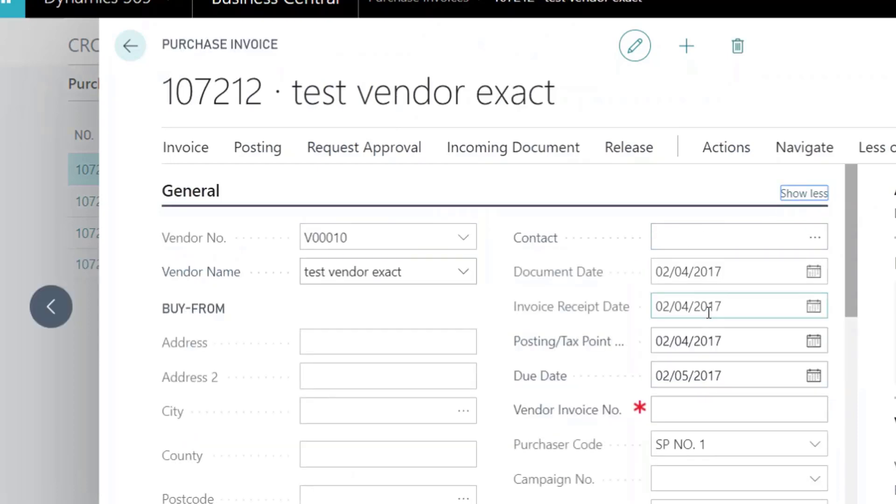
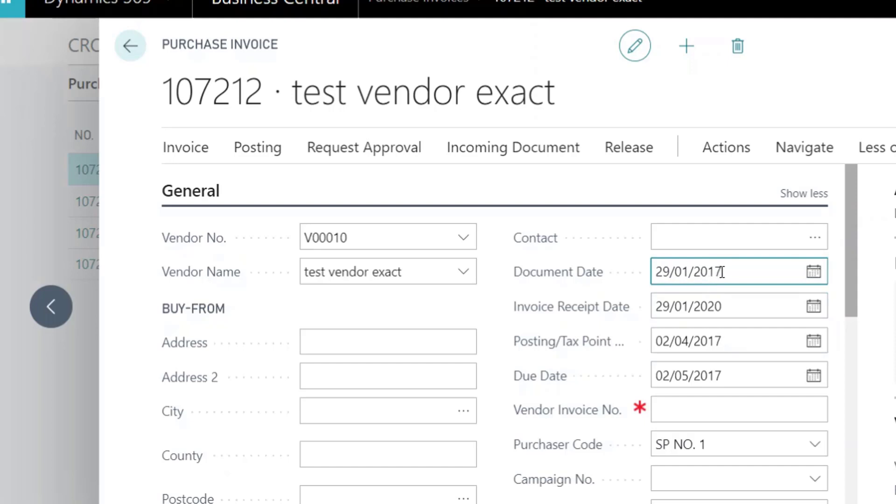
key(Tab)
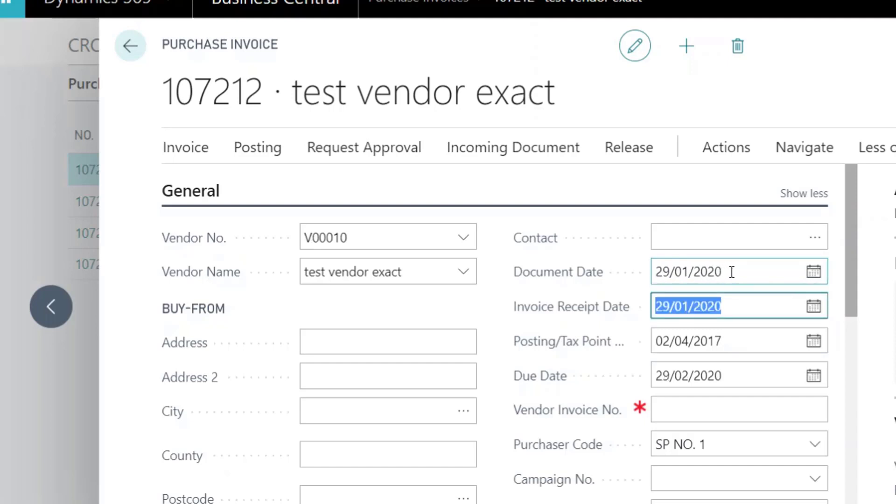
click(672, 341)
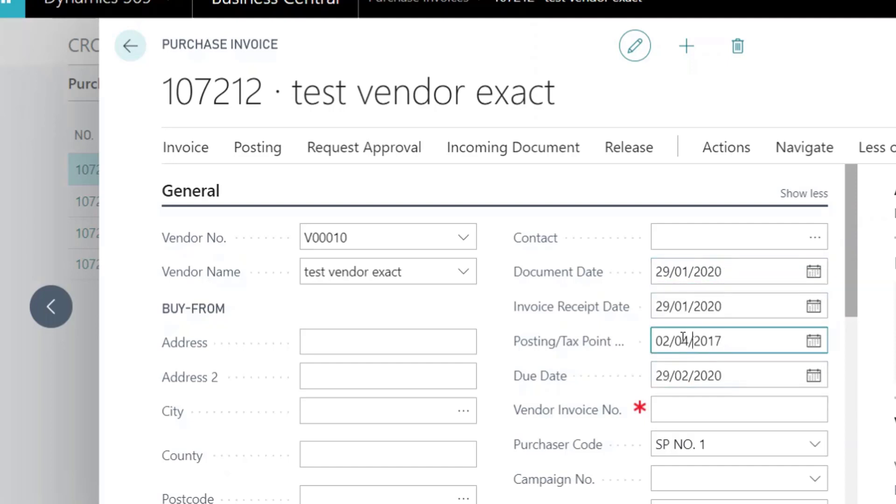
drag(671, 341, 654, 323)
text(29)
key(Right)
key(Right)
key(Right)
key(BackSpace)
text(1)
click(753, 341)
key(Tab)
Enter TEST-EXACT-6 as the vendor invoice number and collapse the additional general fields
scroll(704, 316, down, 2)
click(702, 321)
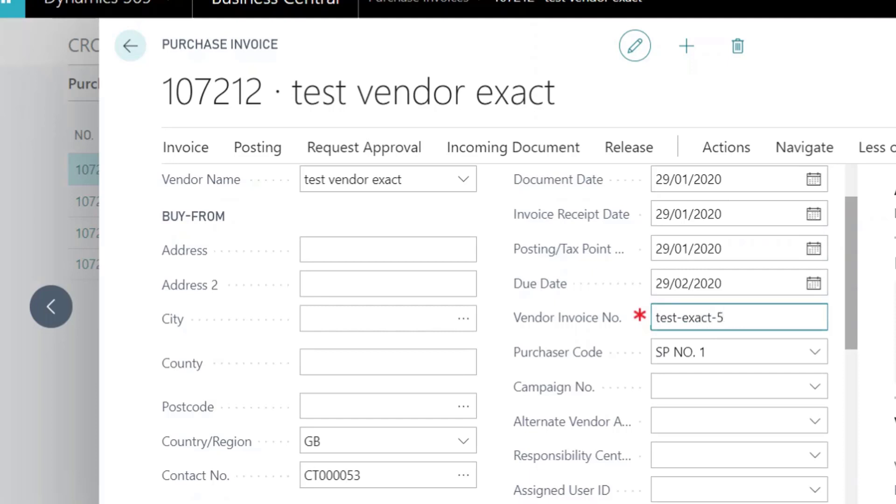
text(6)
key(Tab)
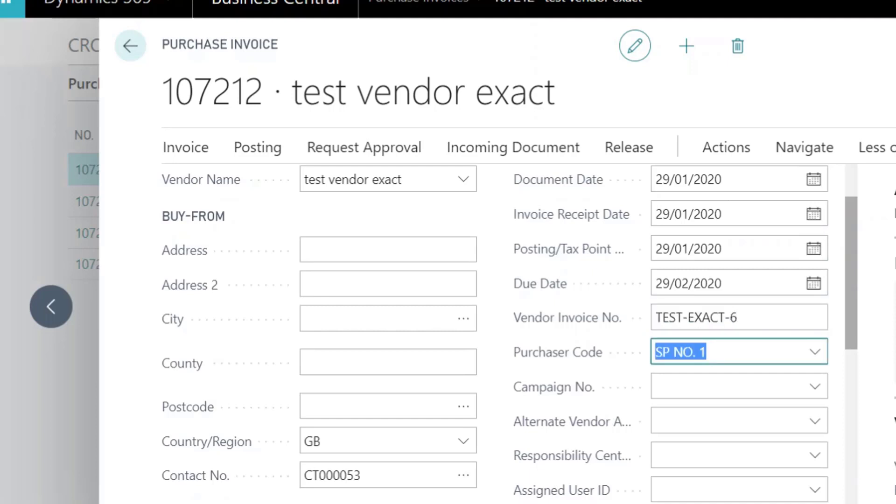
scroll(716, 315, down, 4)
scroll(810, 230, up, 5)
click(809, 192)
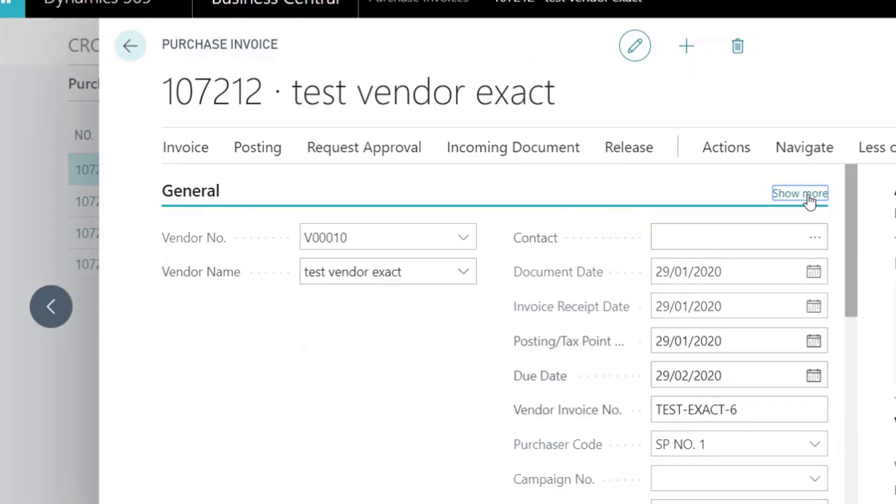
Make the first invoice line a Charge (Item) line for P-FREIGHT, Misc. Freight Charge (Purch.)
click(381, 468)
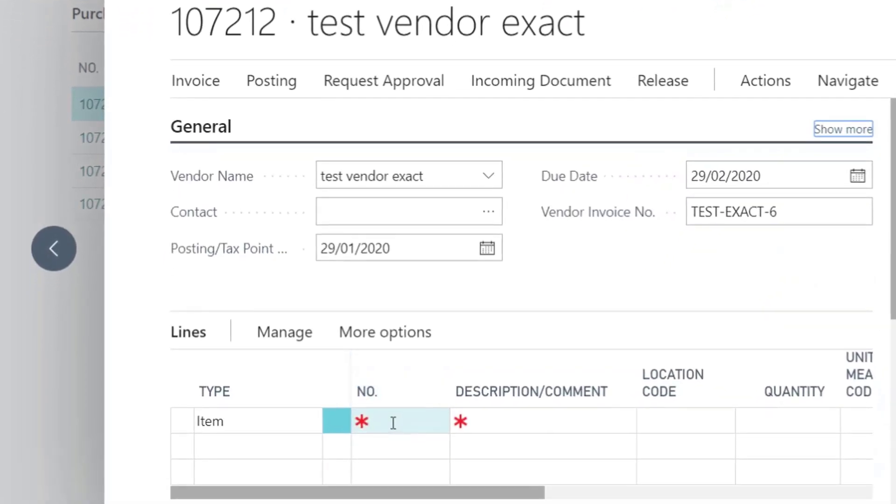
click(239, 421)
click(307, 422)
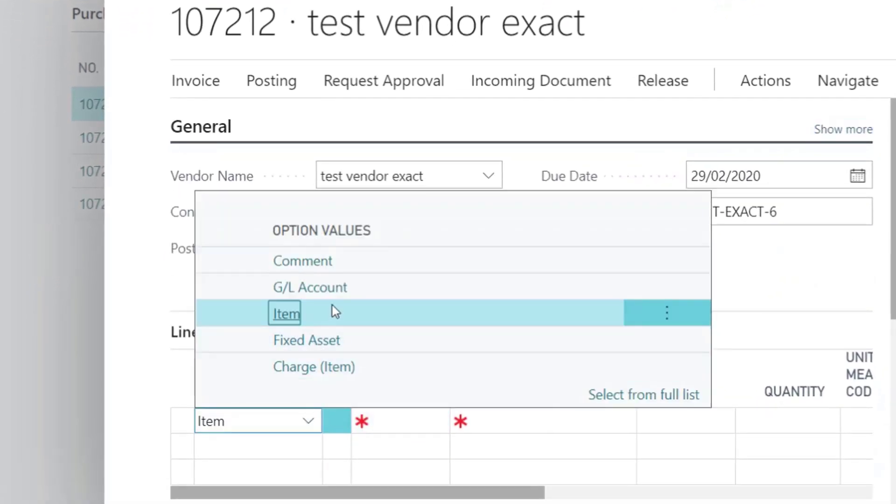
click(322, 367)
click(436, 421)
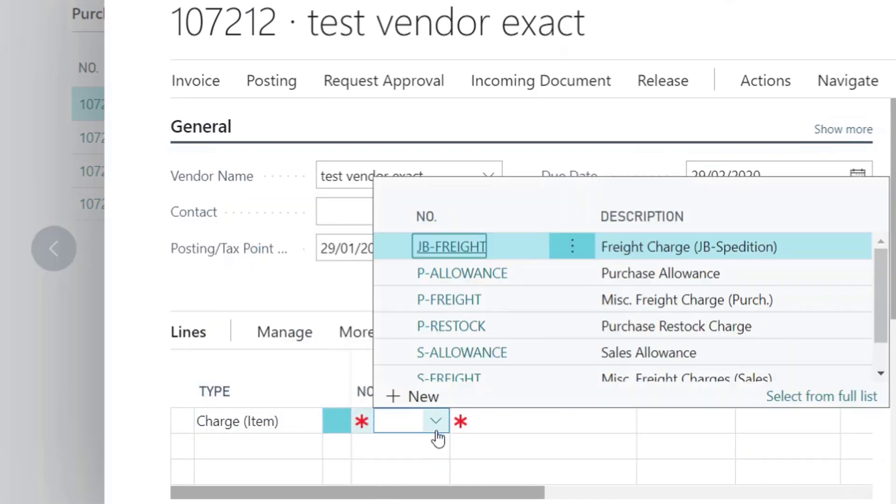
click(629, 308)
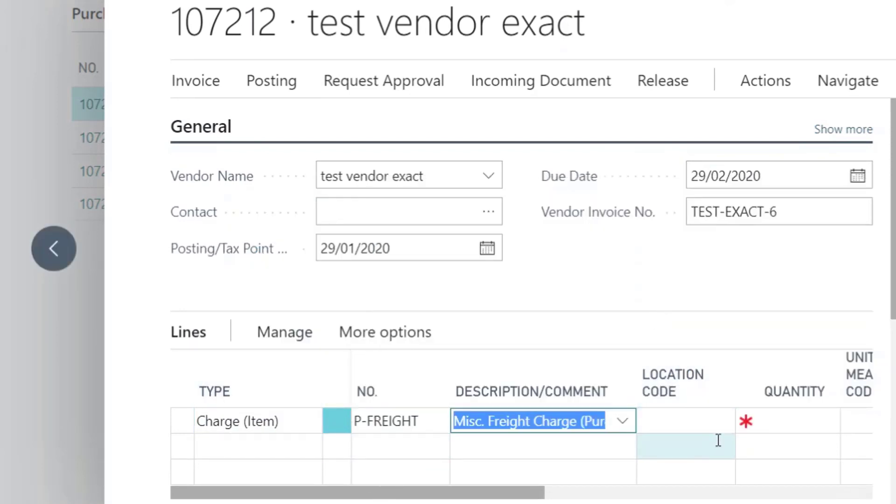
Set the freight charge line's quantity to 1 and its direct unit cost to 5.00
key(Tab)
key(Tab)
text(1)
key(Tab)
key(Tab)
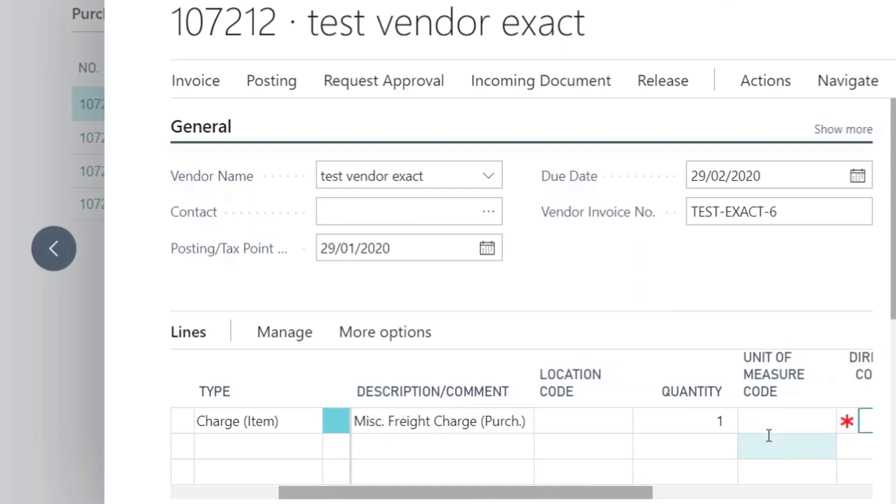
text(5)
key(Tab)
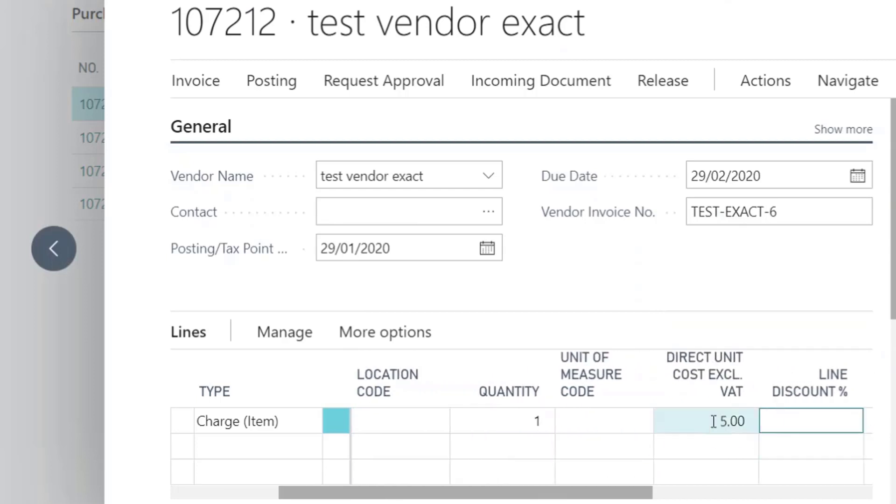
Open the freight line's item charge assignment and add receipt line 107210 of item 1000, searching the receipt lines for "exact"
click(427, 333)
click(374, 334)
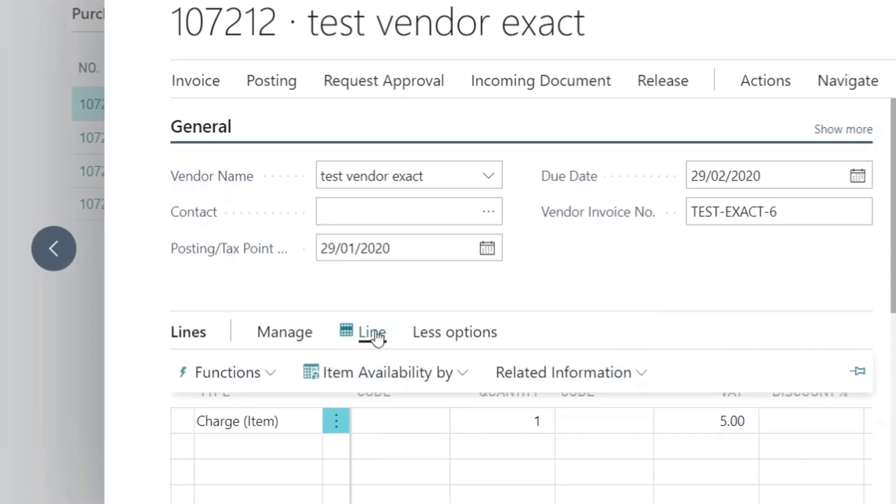
click(538, 375)
click(590, 236)
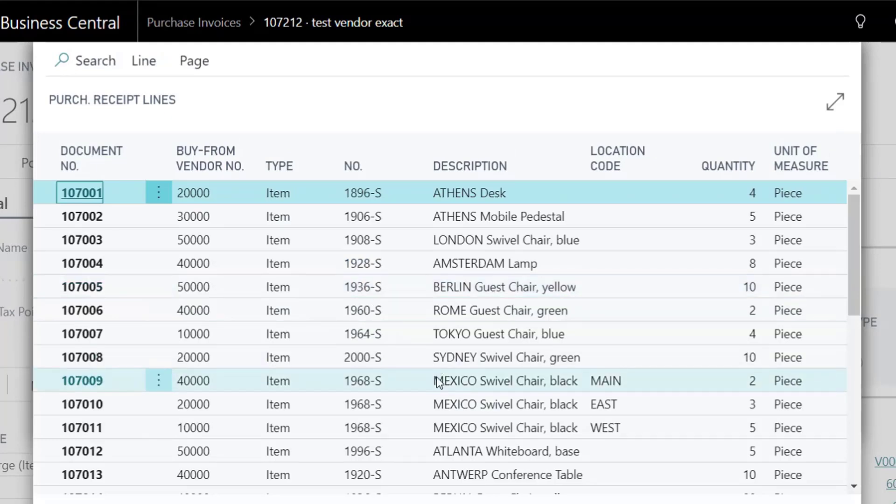
scroll(358, 344, down, 5)
scroll(351, 328, up, 4)
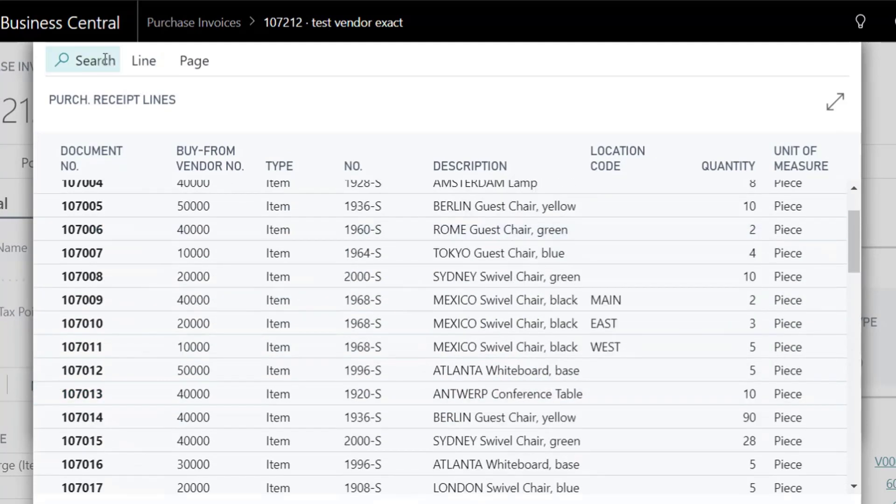
click(87, 61)
text(exact)
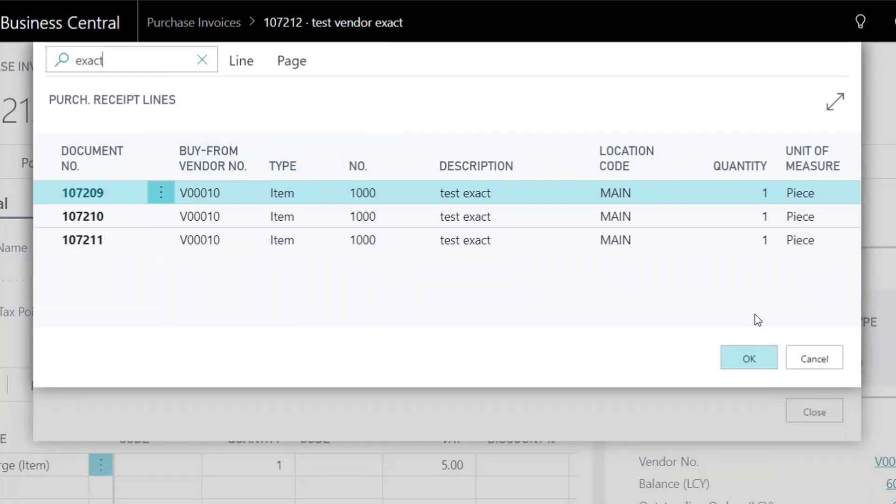
click(840, 111)
key(Down)
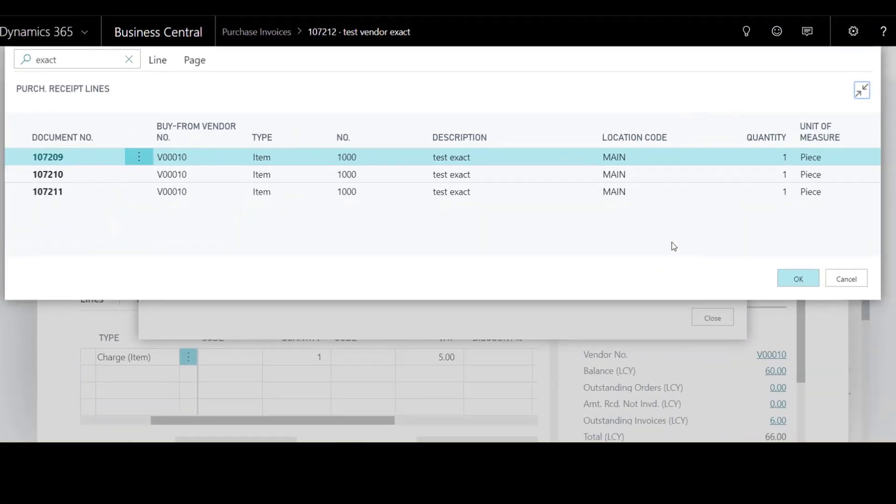
click(784, 285)
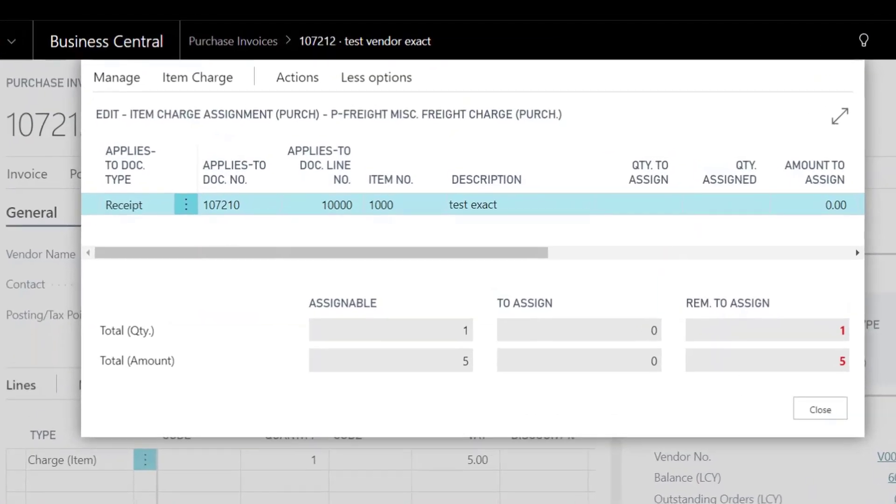
Assign a quantity of 1 of the freight charge to the receipt line
click(652, 207)
text(1)
key(Tab)
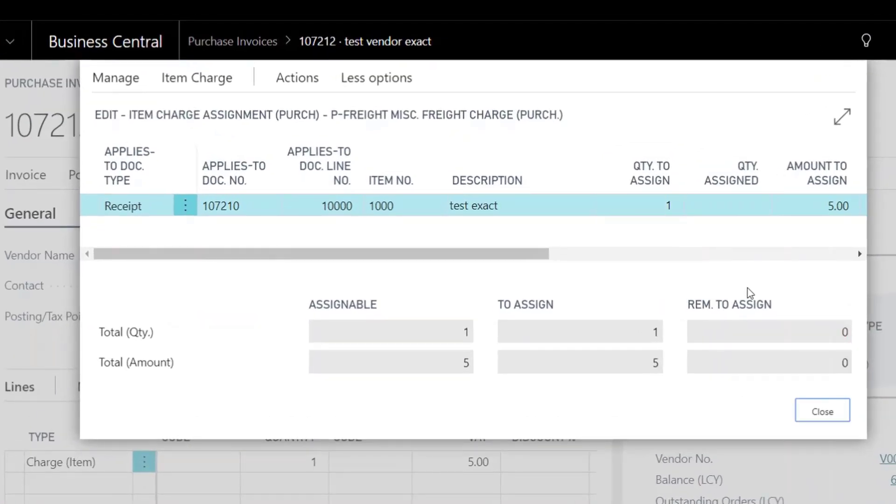
Close the item charge assignment and post the freight purchase invoice without opening the posted document
click(824, 413)
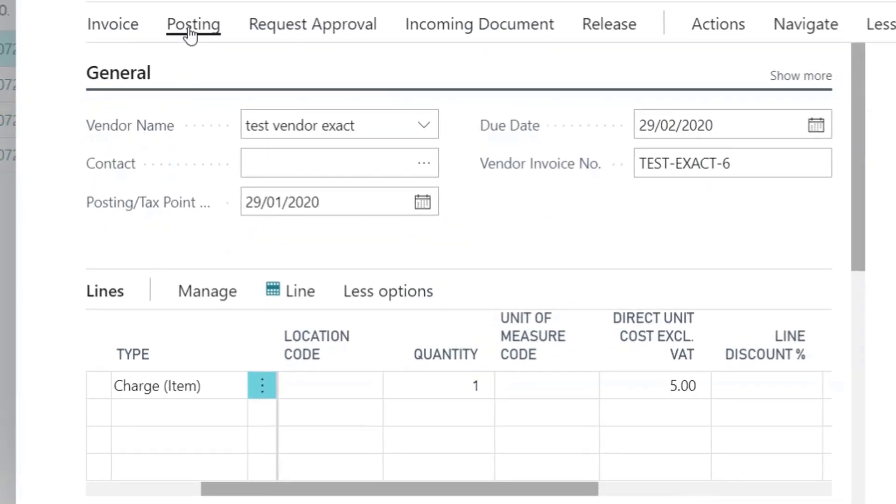
click(99, 163)
click(125, 68)
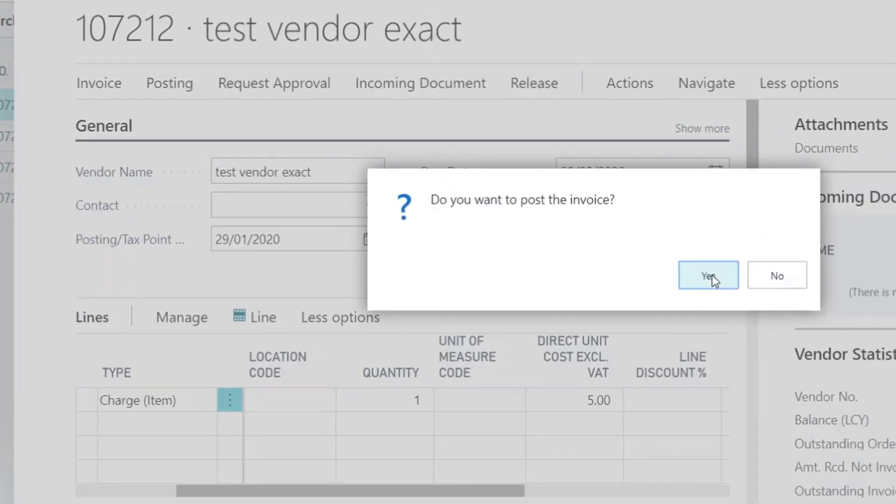
click(709, 278)
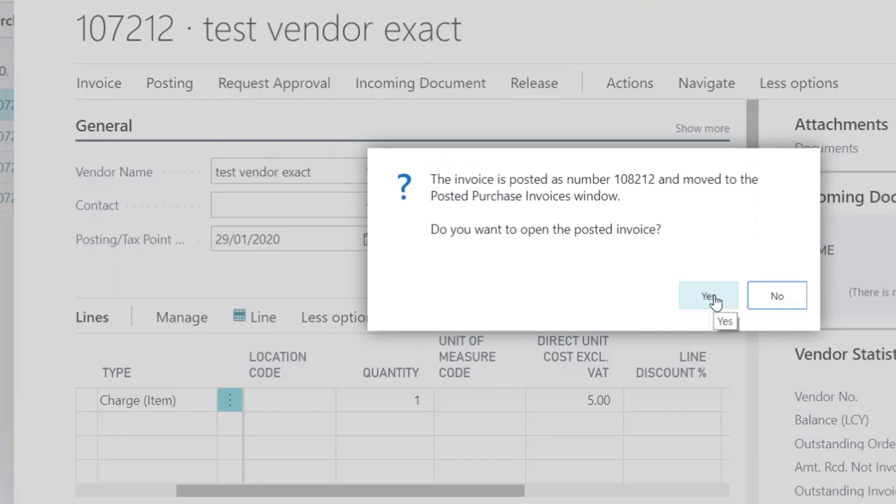
click(775, 297)
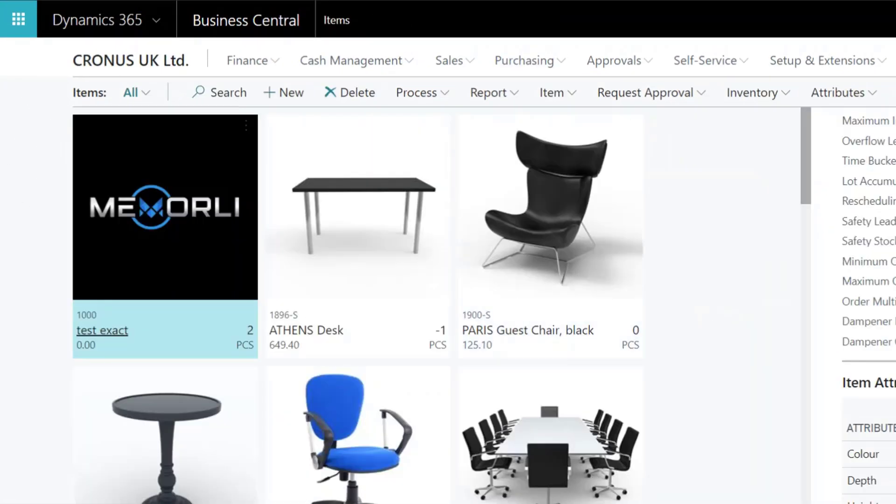
Find and run the Adjust Cost - Item Entries task for item 1000 with Post to G/L off
key(alt+q)
text(adjust cost)
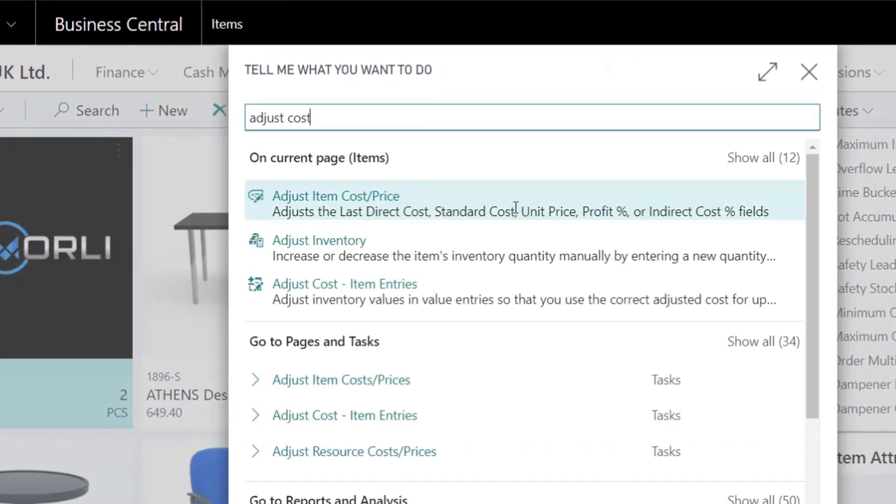
click(393, 416)
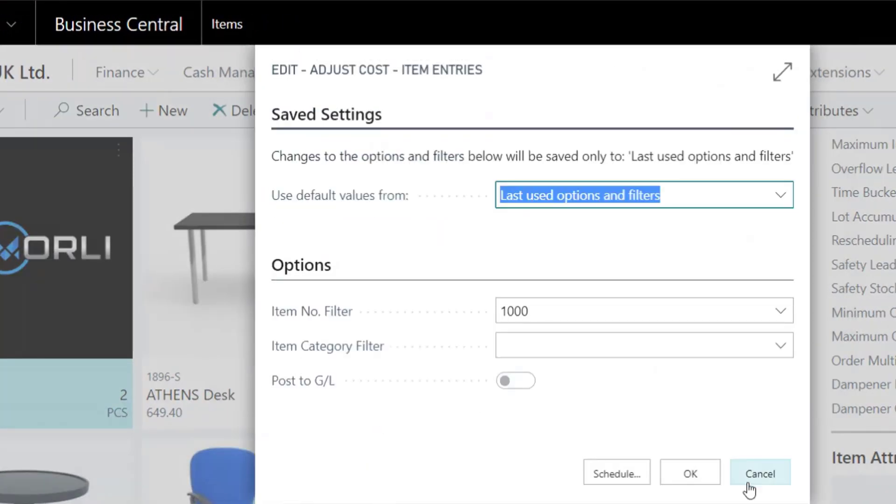
click(694, 475)
Run Post Inventory Cost to G/L for item 1000, per posting group, with document number TESTEXACT-1004 and Post enabled
key(alt+q)
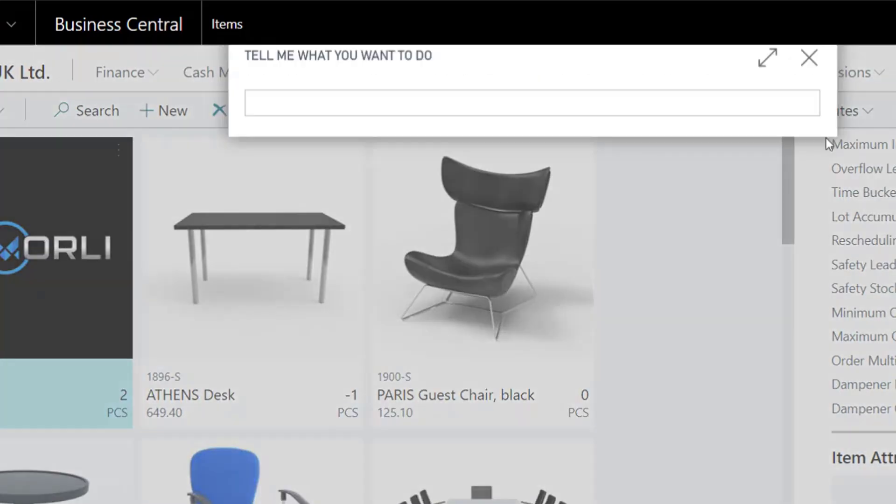
text(post in co)
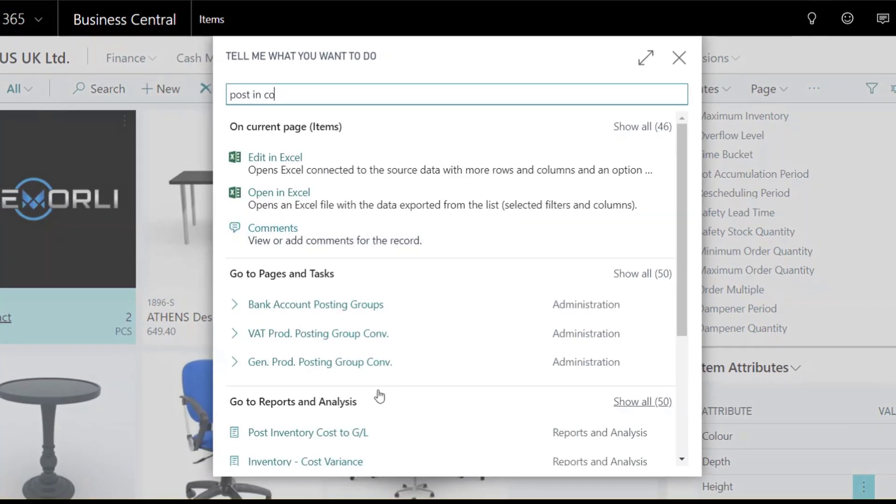
click(341, 433)
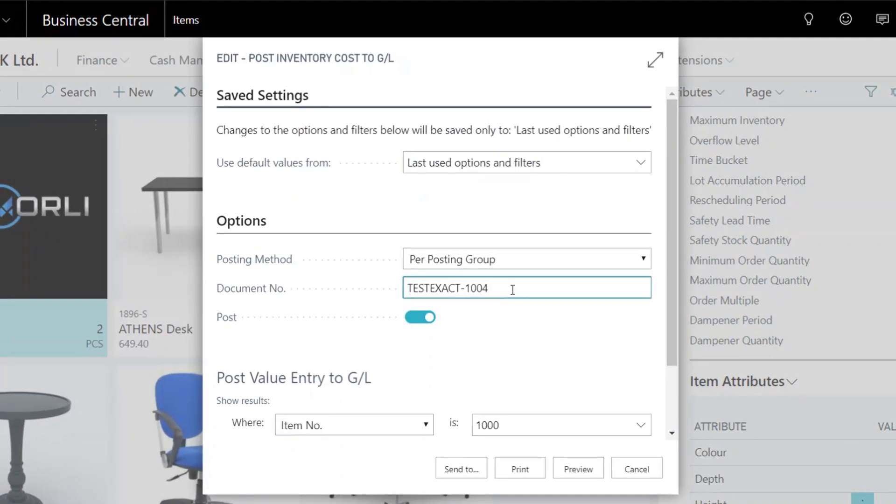
click(579, 468)
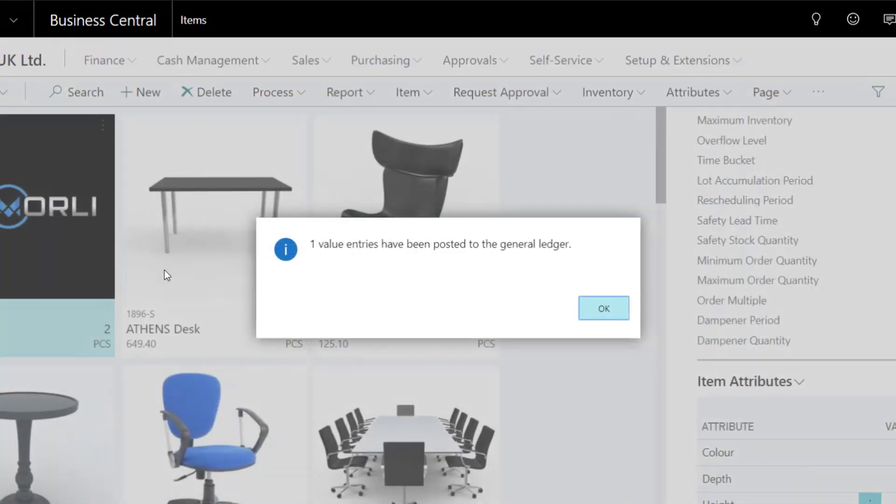
key(Return)
Open the item ledger entries of item 1000 from its item card and examine the cost amounts
click(153, 203)
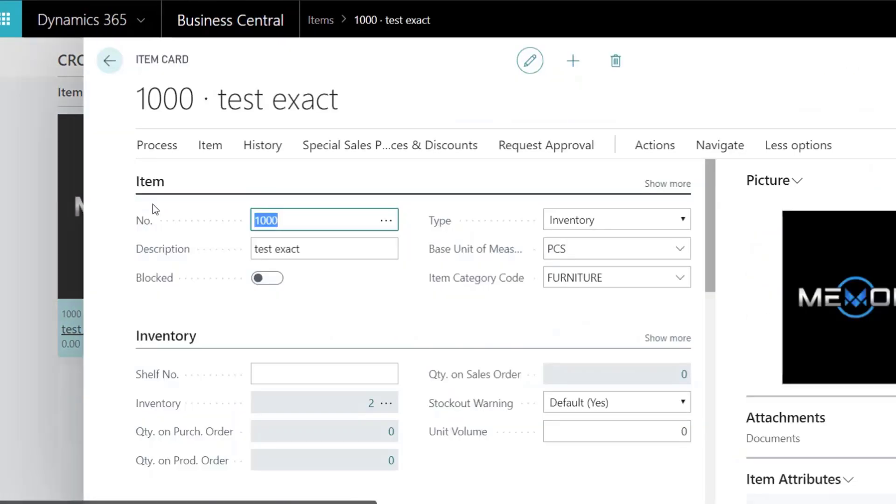
click(728, 150)
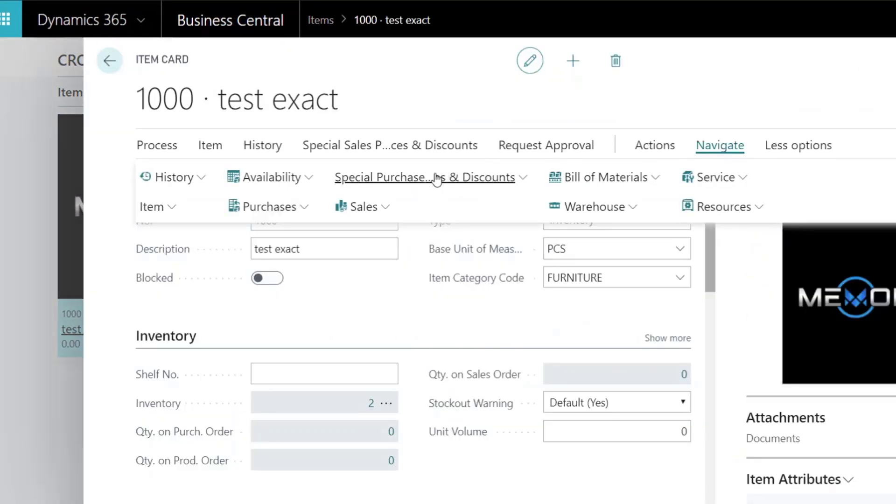
click(183, 182)
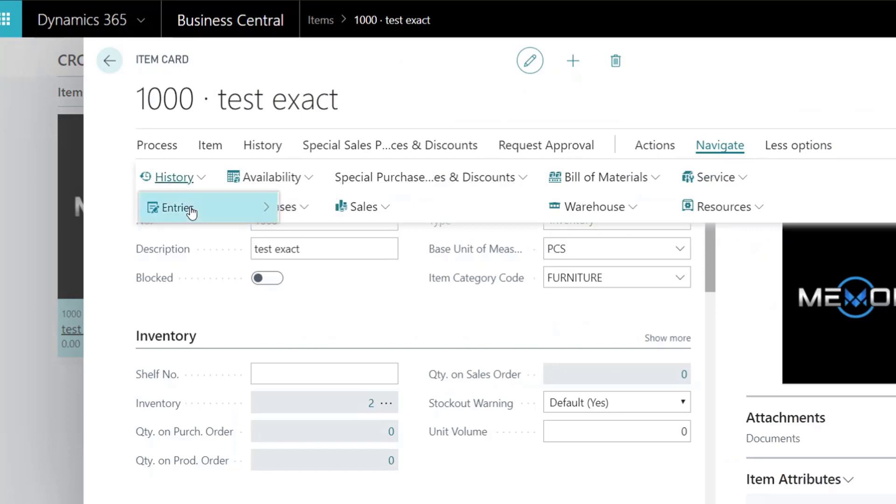
click(190, 208)
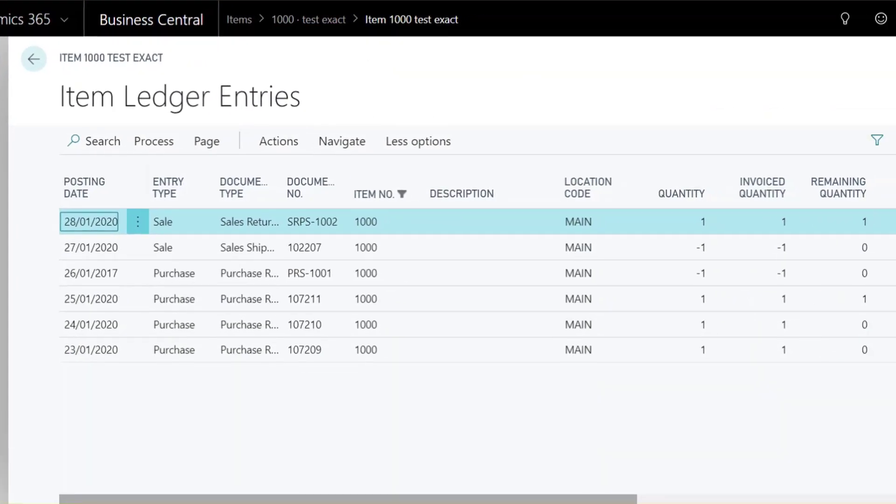
drag(569, 500, 753, 500)
Examine the value entries of the 24/01/2020 purchase entry, including the freight charge, and return to the item ledger entries
click(812, 326)
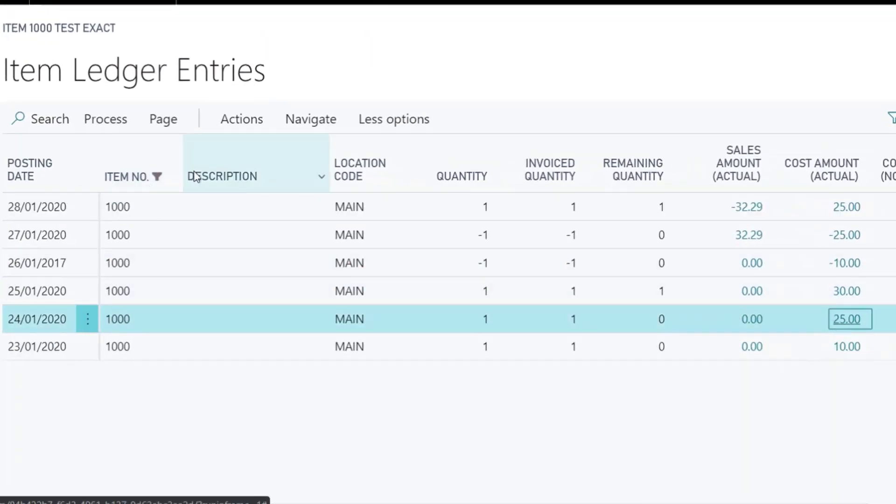
click(261, 120)
click(311, 120)
click(54, 160)
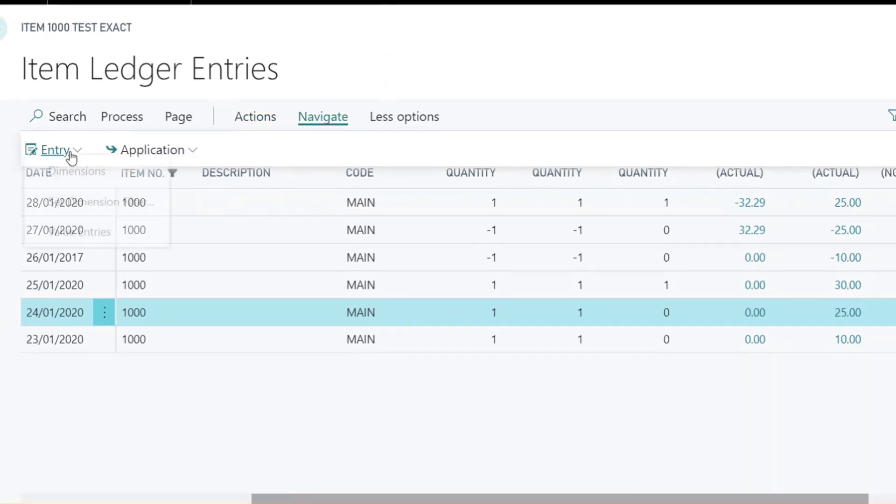
click(79, 241)
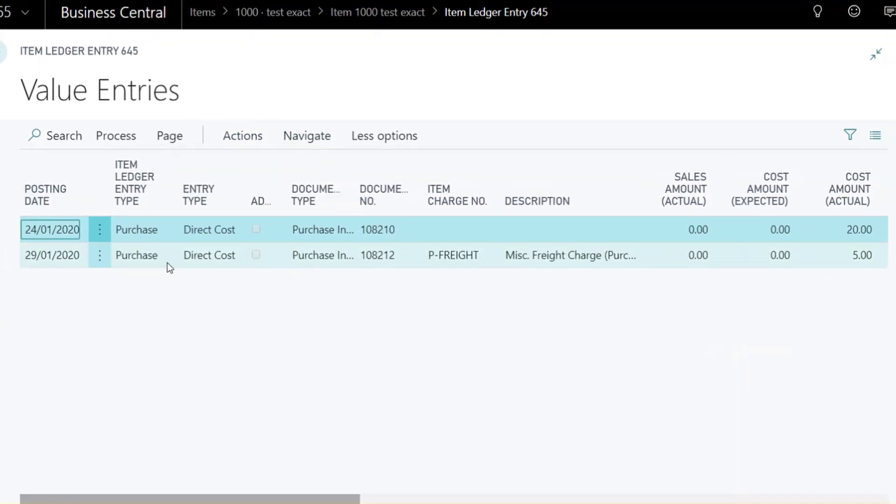
scroll(476, 335, right, 5)
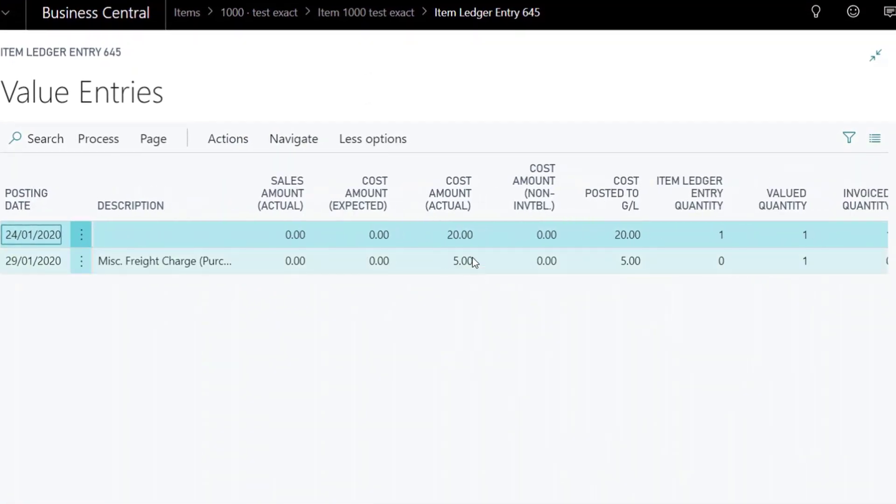
click(9, 67)
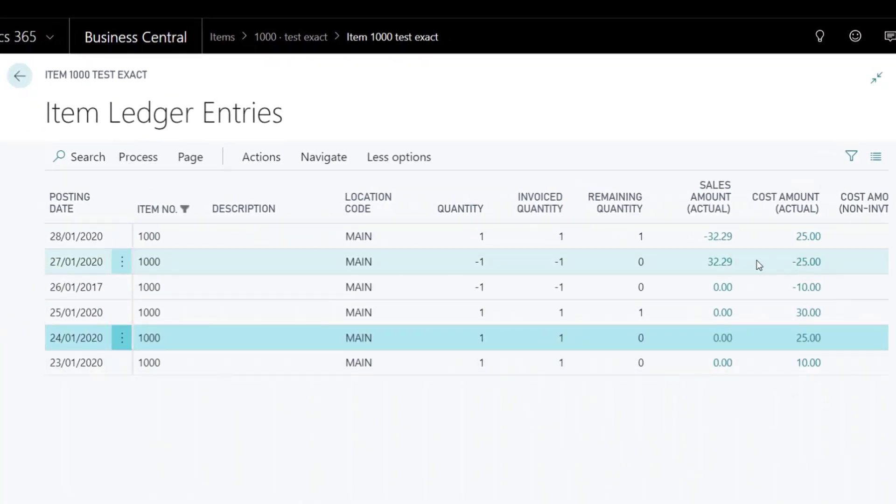
Examine the value entries of the 27/01/2020 sale, comparing actual cost, cost posted to G/L and cost per unit, and return to the ledger
click(752, 260)
click(314, 159)
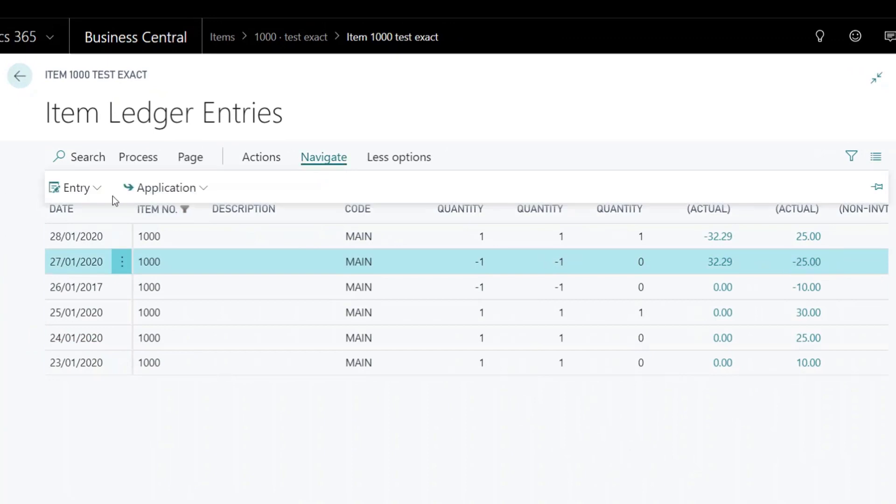
click(75, 187)
click(114, 275)
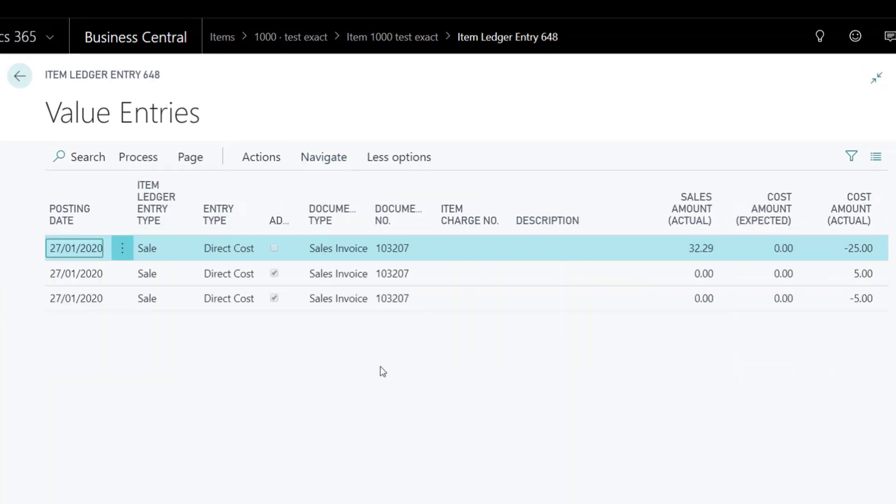
click(438, 298)
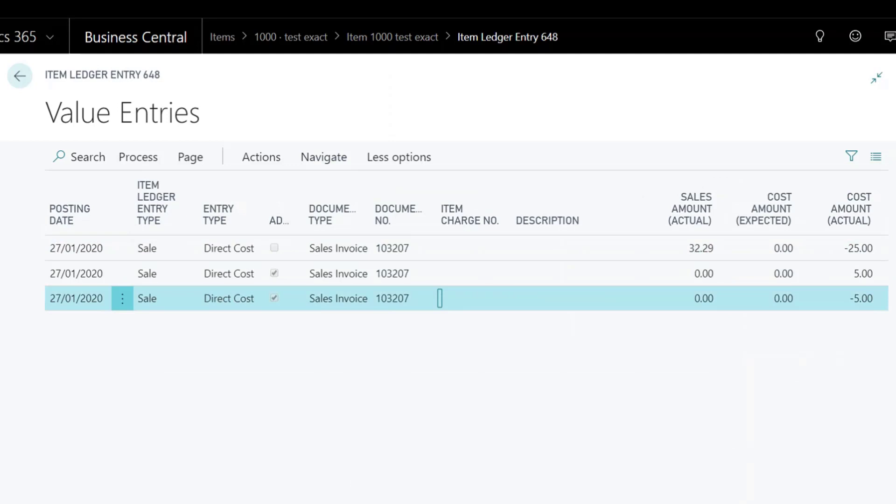
scroll(594, 500, right, 10)
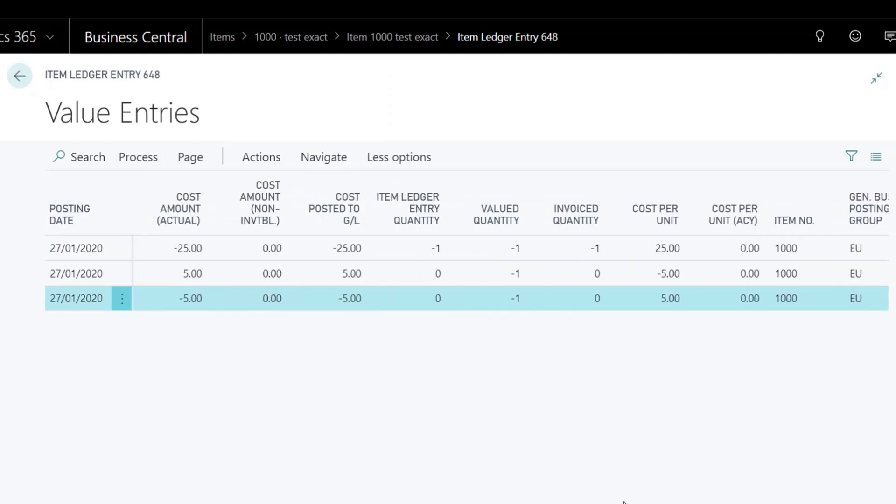
scroll(564, 499, left, 10)
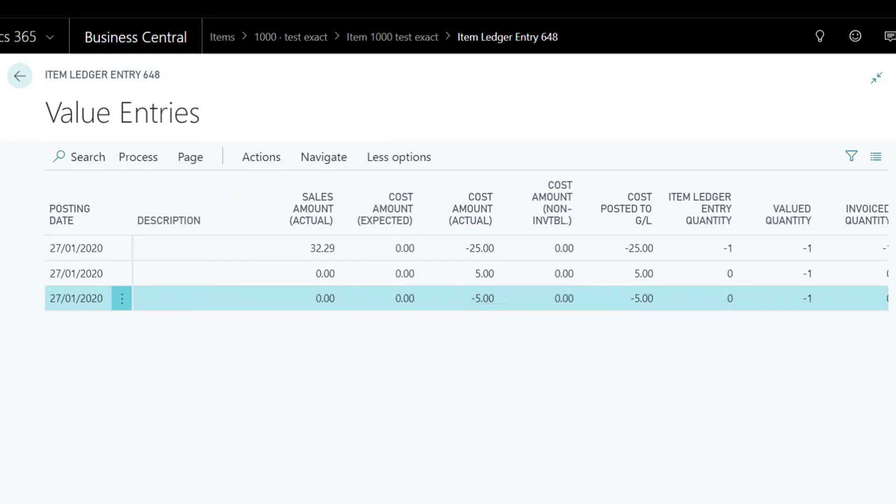
scroll(708, 490, right, 10)
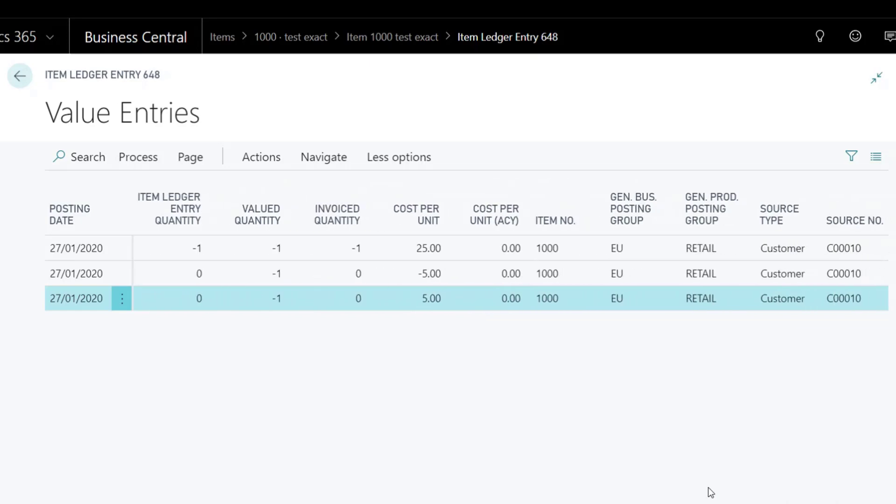
scroll(857, 499, left, 10)
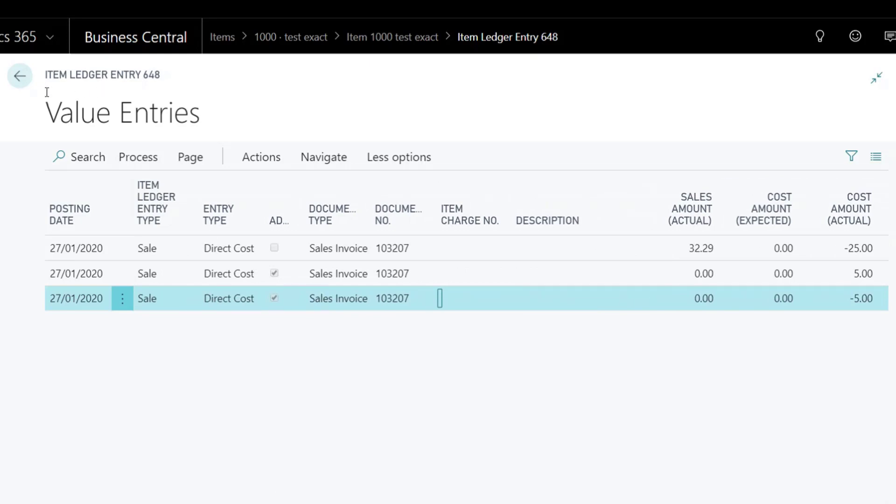
click(20, 76)
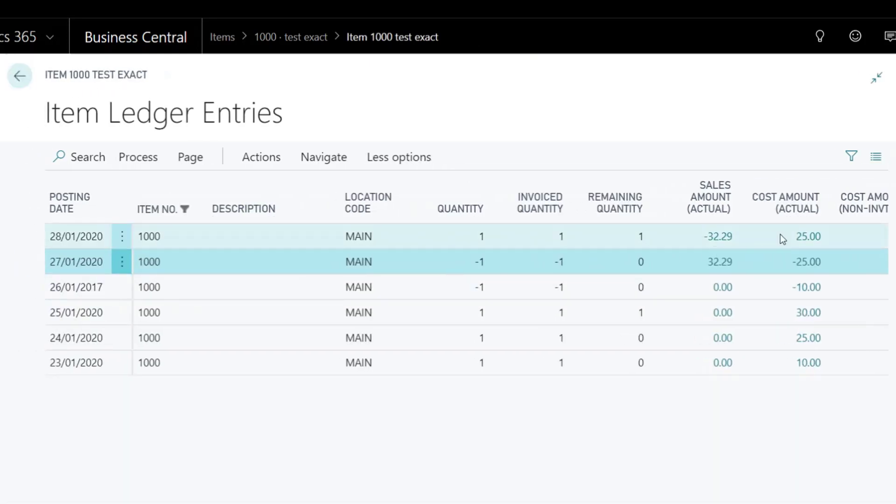
Examine the value entries of the 28/01/2020 sales return, checking its cost adjustment and cost posted to G/L, and return to the ledger
click(780, 236)
click(324, 157)
click(72, 186)
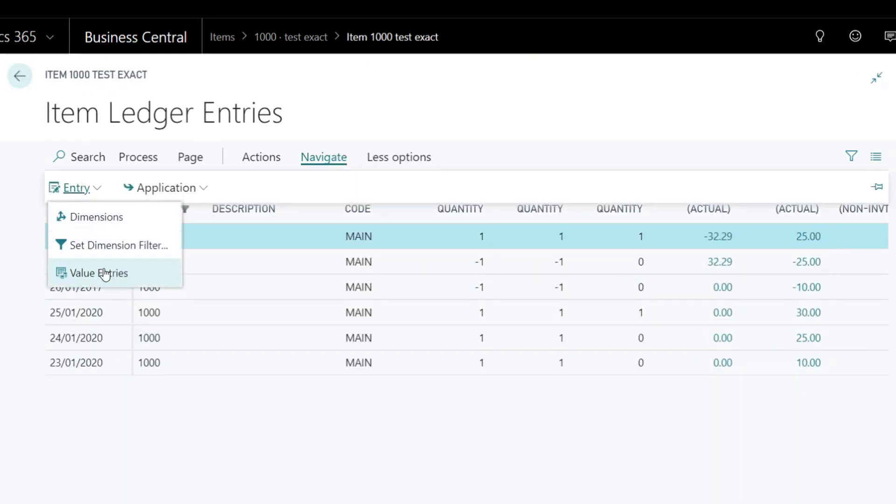
click(104, 272)
click(525, 273)
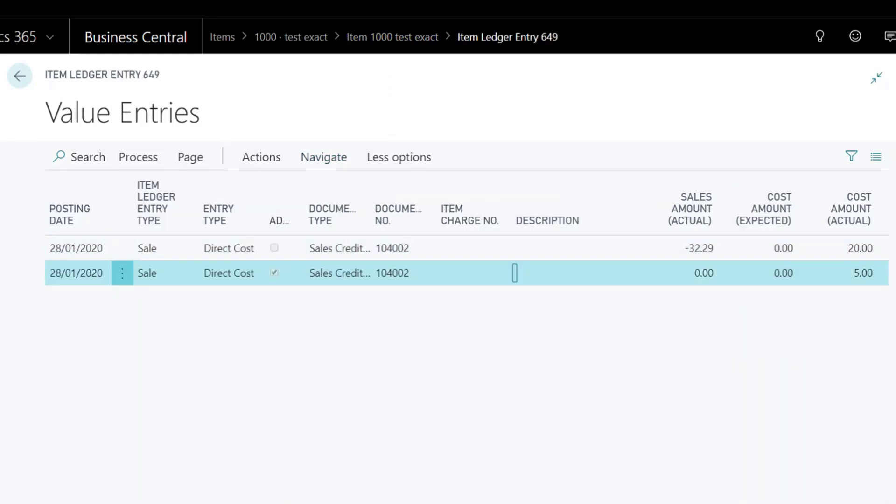
scroll(576, 494, right, 5)
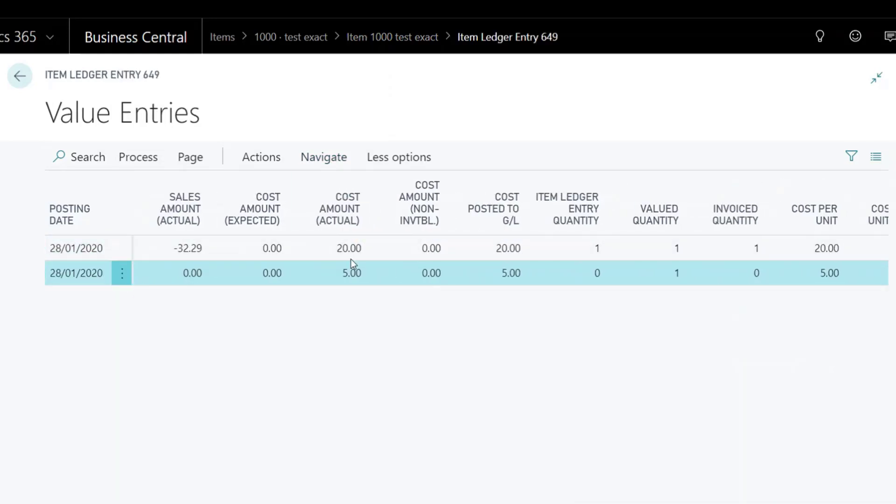
click(19, 77)
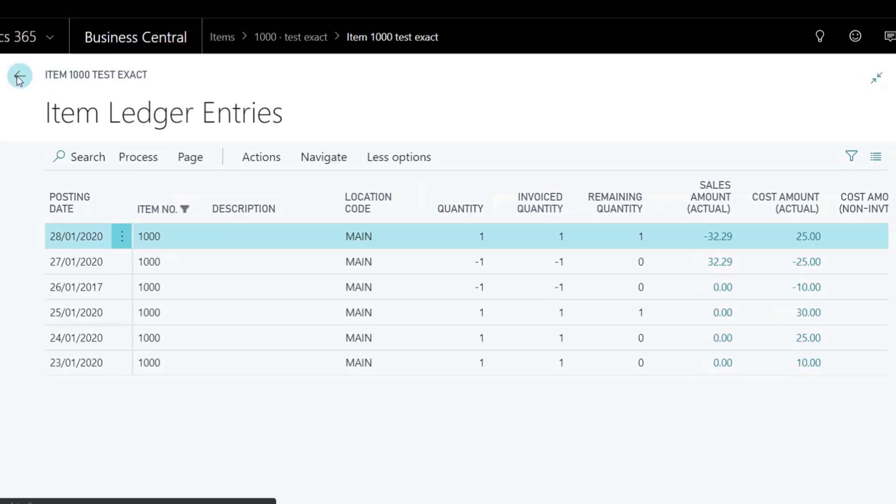